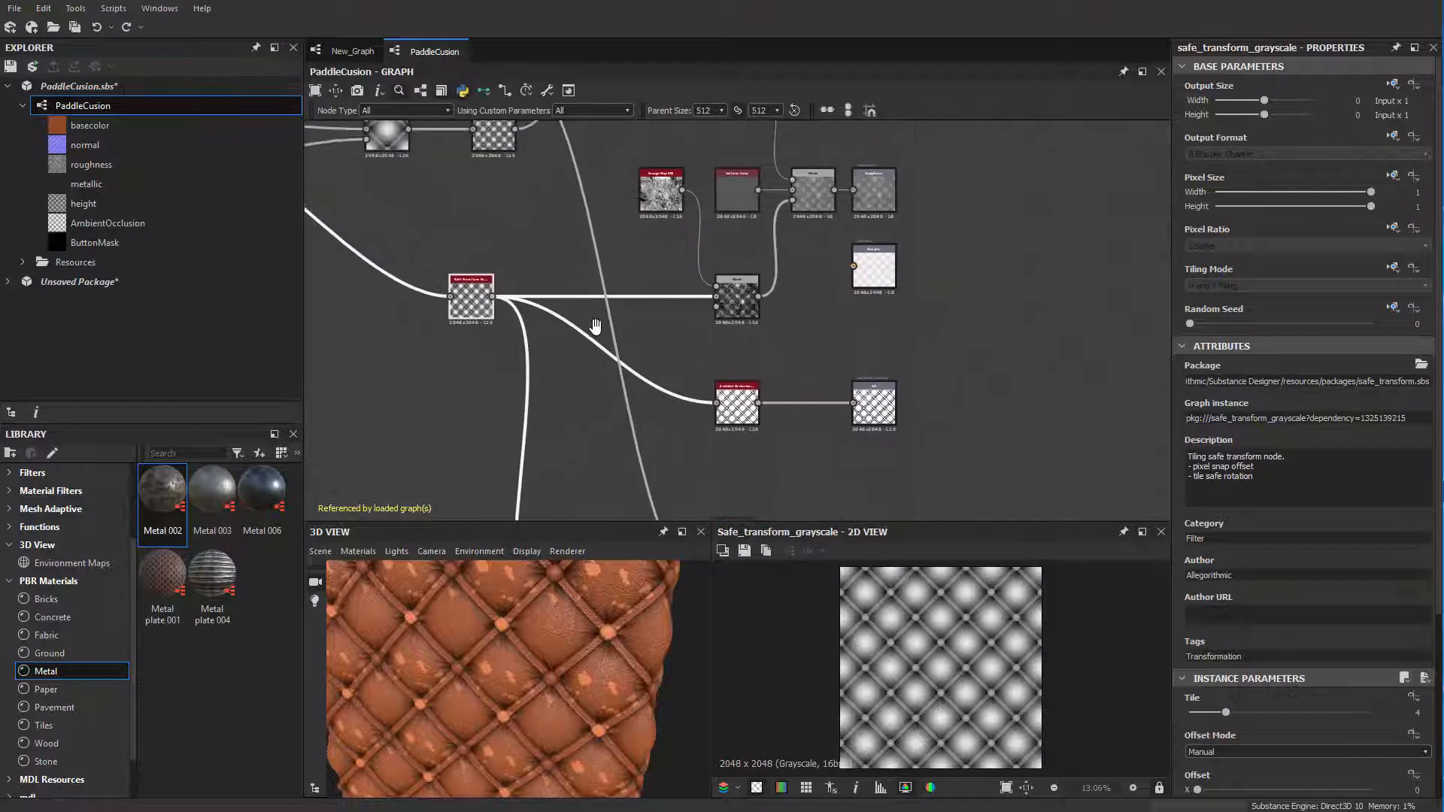
Step: Examine the graph's base color, roughness, ambient occlusion, height and normal branches and the two Safe Transform Grayscale nodes feeding them
scroll(564, 313, up, 3)
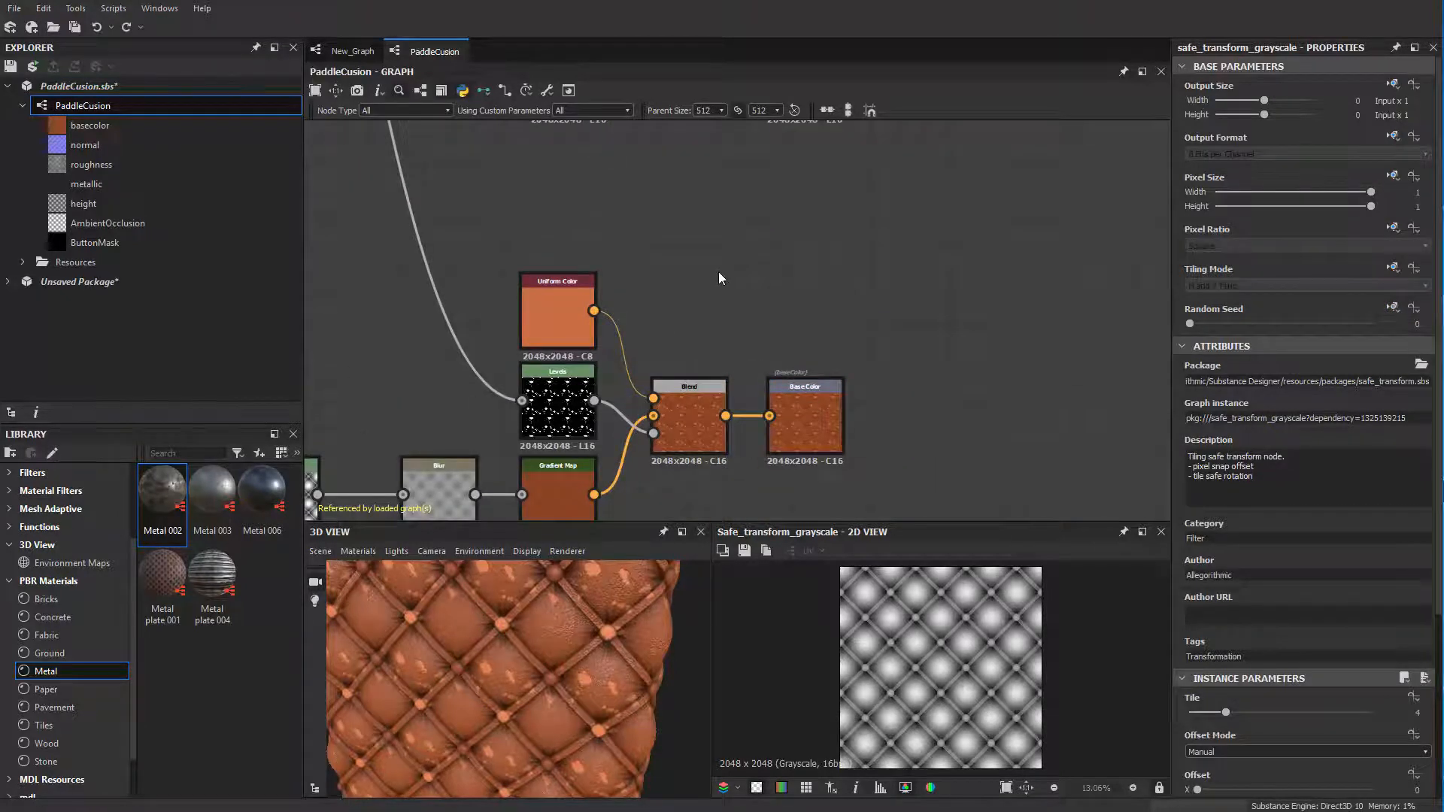
middle_drag(574, 125, 930, 532)
middle_drag(610, 310, 314, 237)
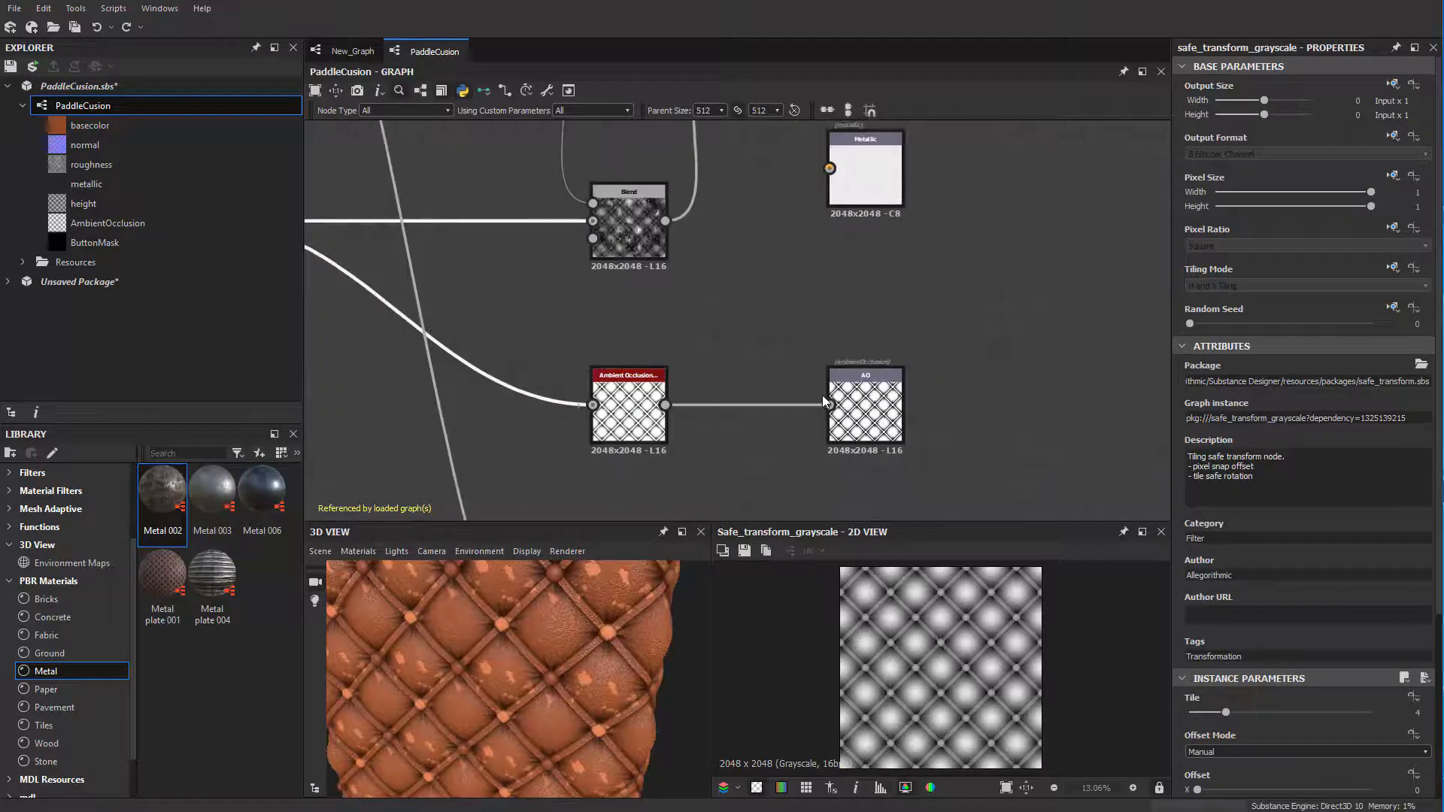
middle_drag(782, 329, 902, 554)
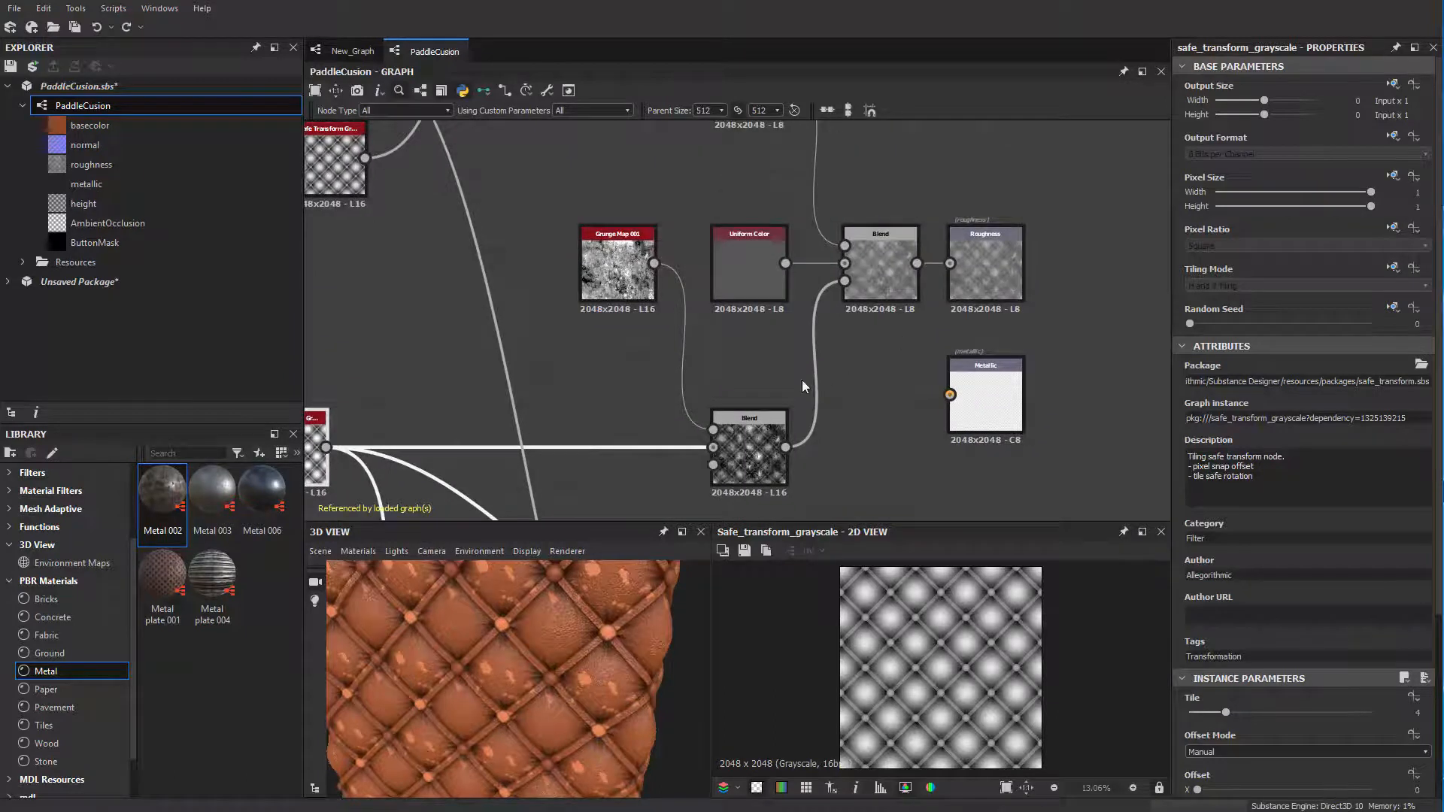
middle_drag(779, 330, 827, 465)
middle_drag(792, 311, 831, 422)
drag(827, 333, 826, 385)
middle_drag(671, 360, 536, 423)
click(713, 430)
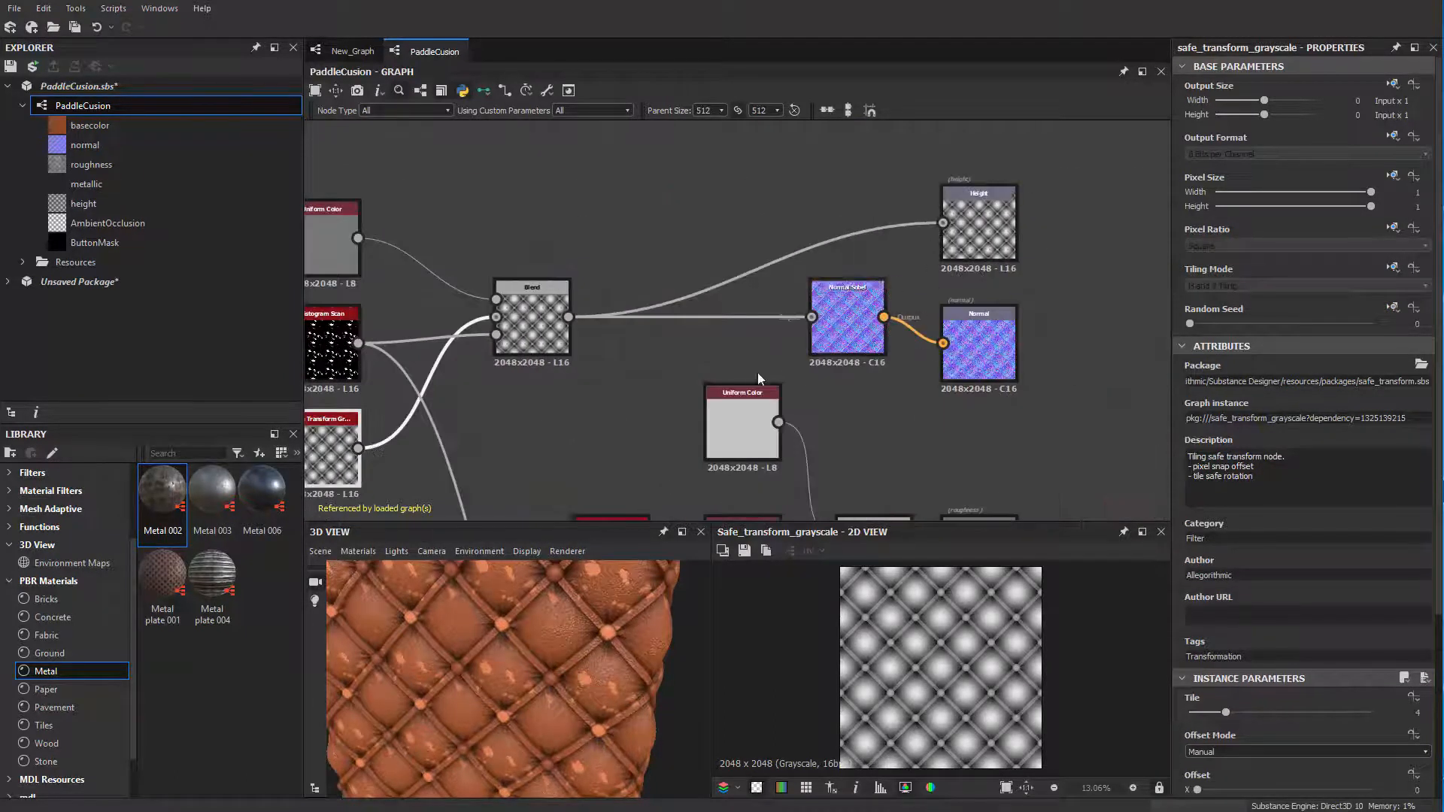
mouse_move(661, 384)
middle_down()
mouse_move(799, 357)
mouse_move(1059, 247)
middle_up()
mouse_move(736, 455)
middle_down()
mouse_move(864, 235)
mouse_move(769, 442)
mouse_move(799, 225)
mouse_move(777, 292)
middle_up()
click(801, 376)
click(767, 320)
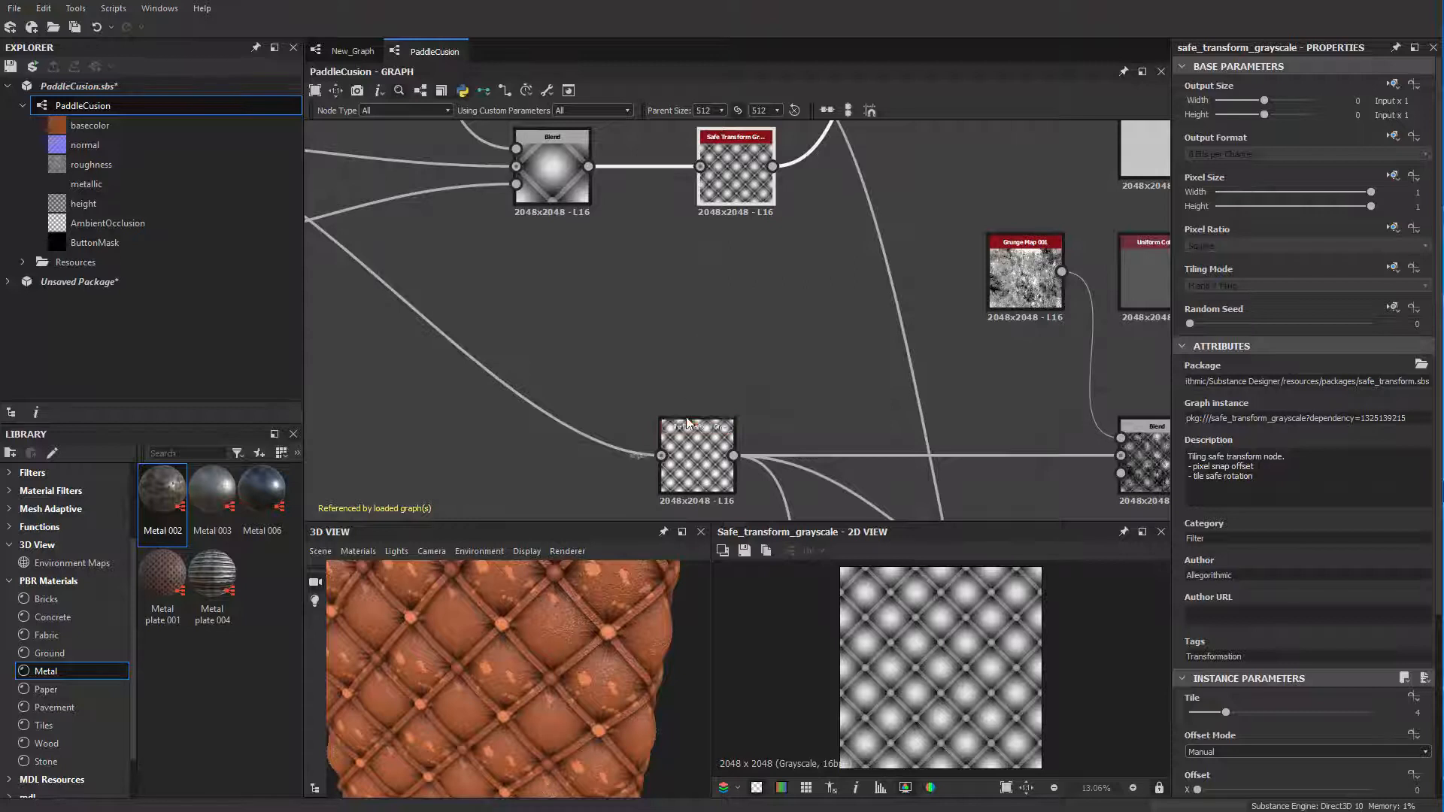
click(741, 323)
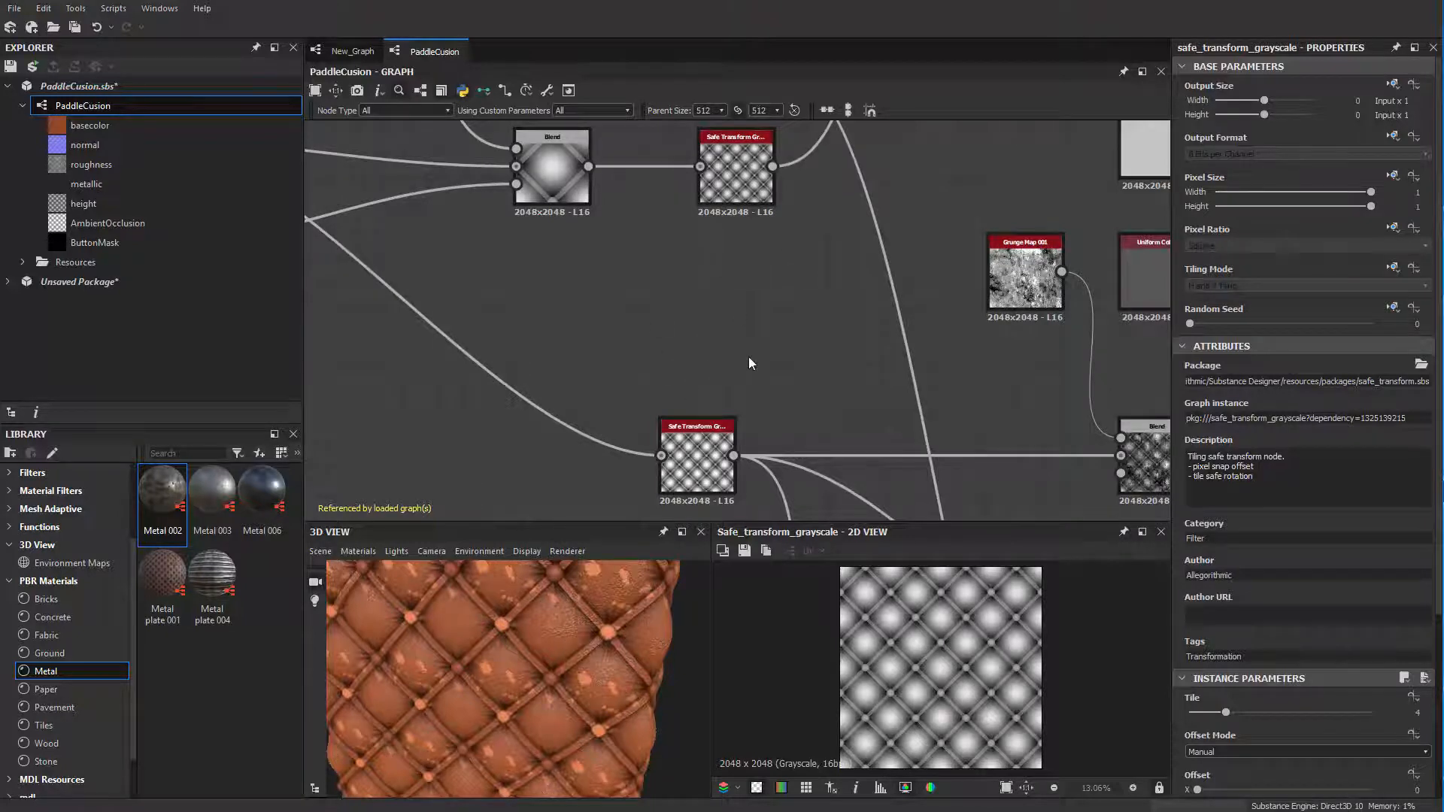
middle_drag(749, 363, 715, 315)
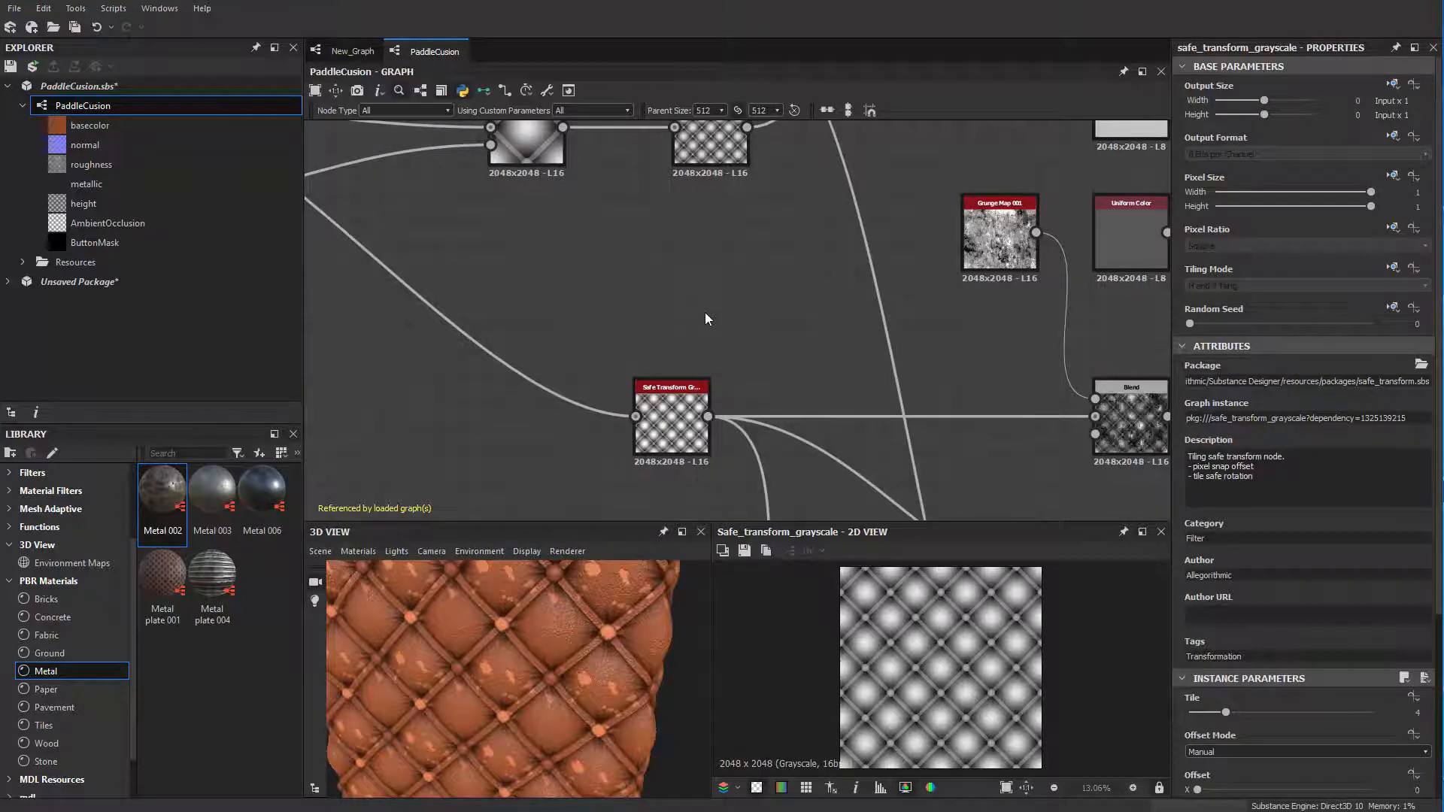
Step: Add an input parameter to the PaddleCusion graph and set its type to Integer1
click(672, 293)
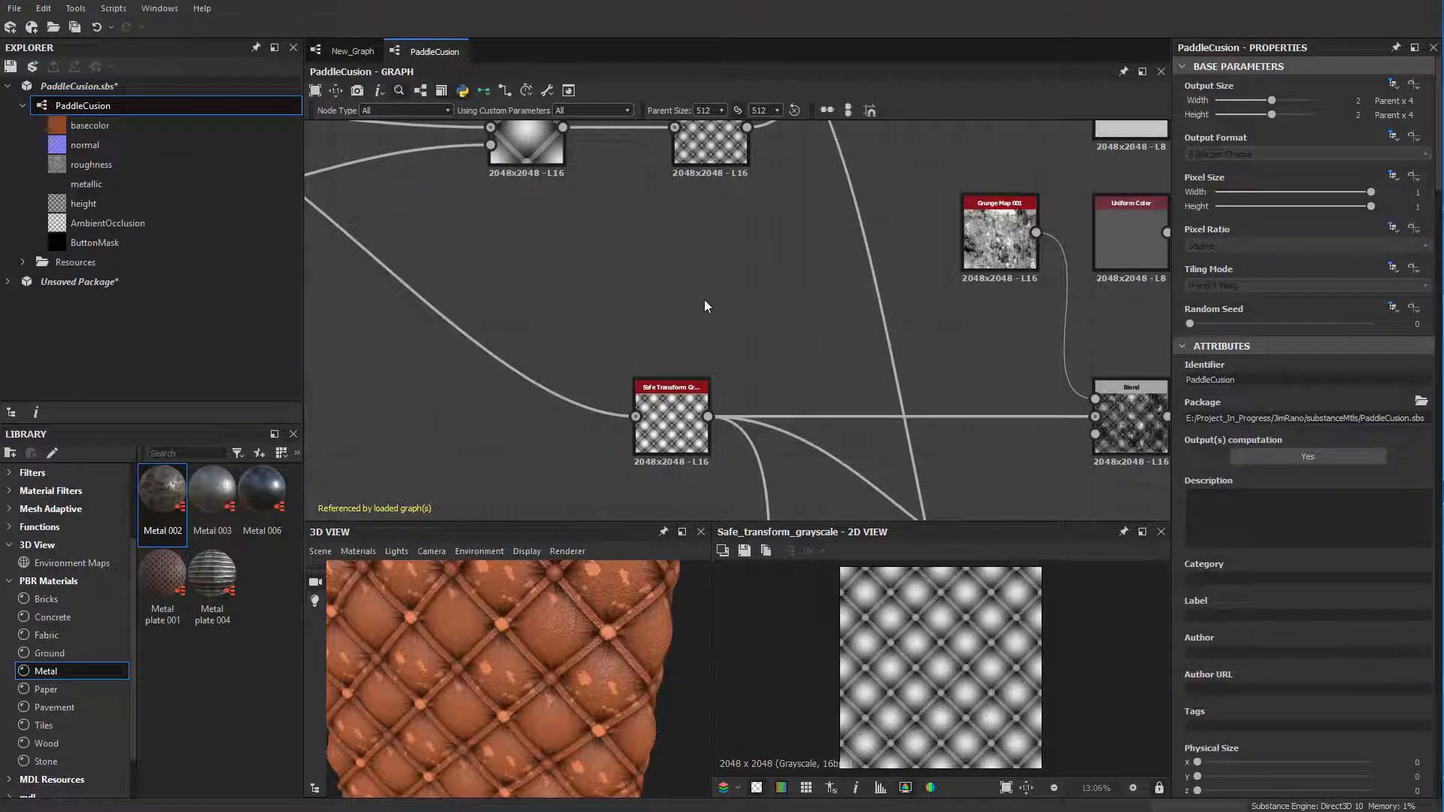
scroll(1328, 551, down, 5)
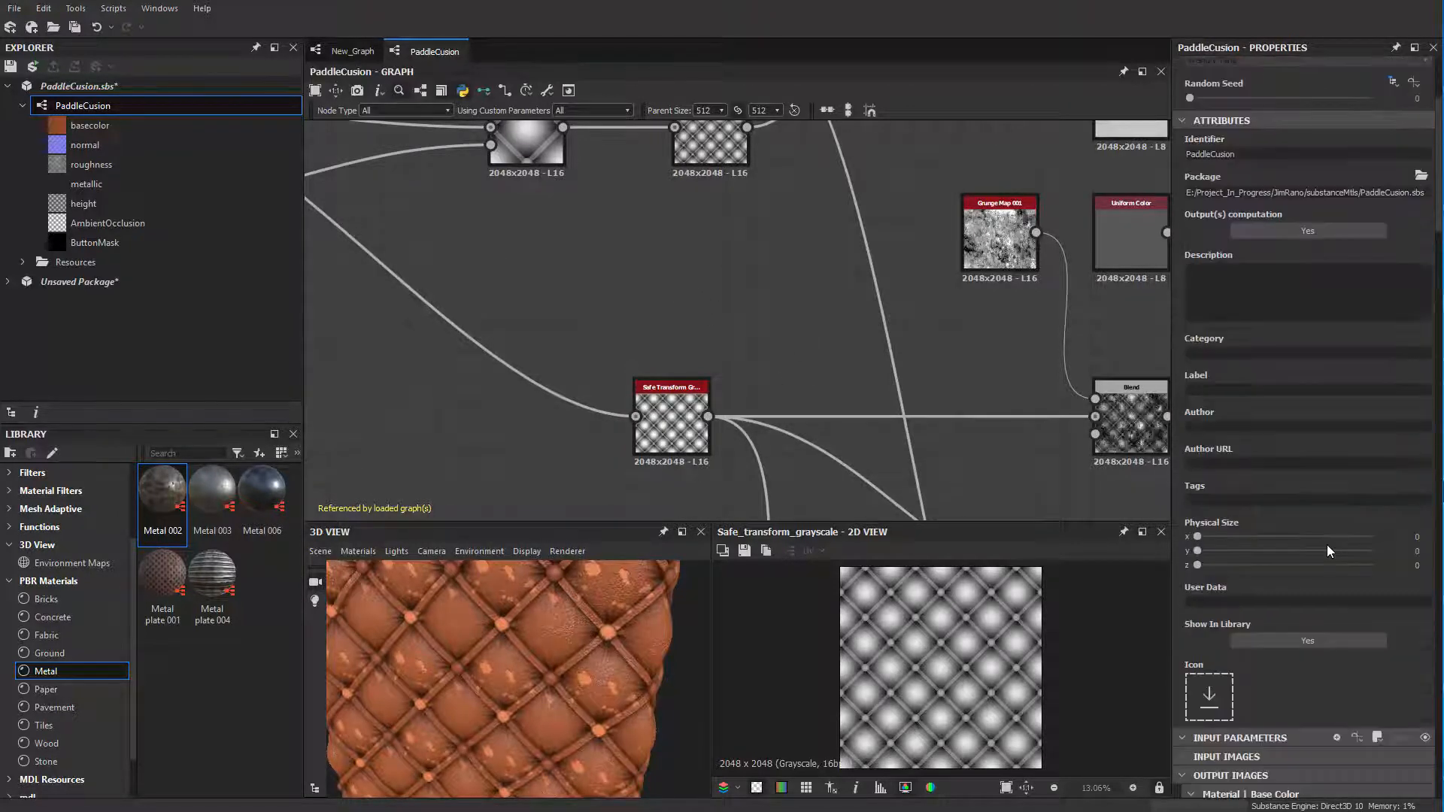
scroll(1326, 544, down, 4)
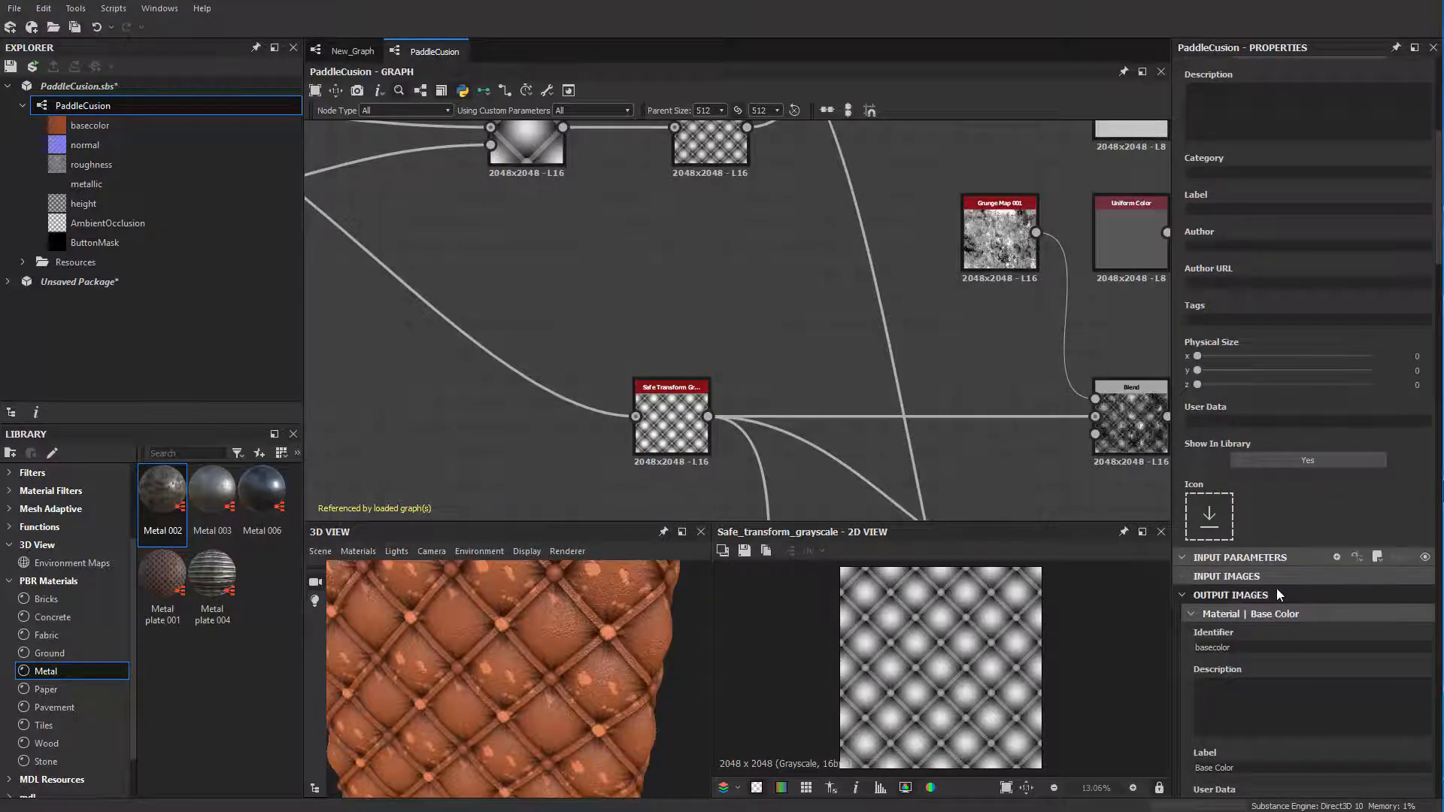
click(1195, 596)
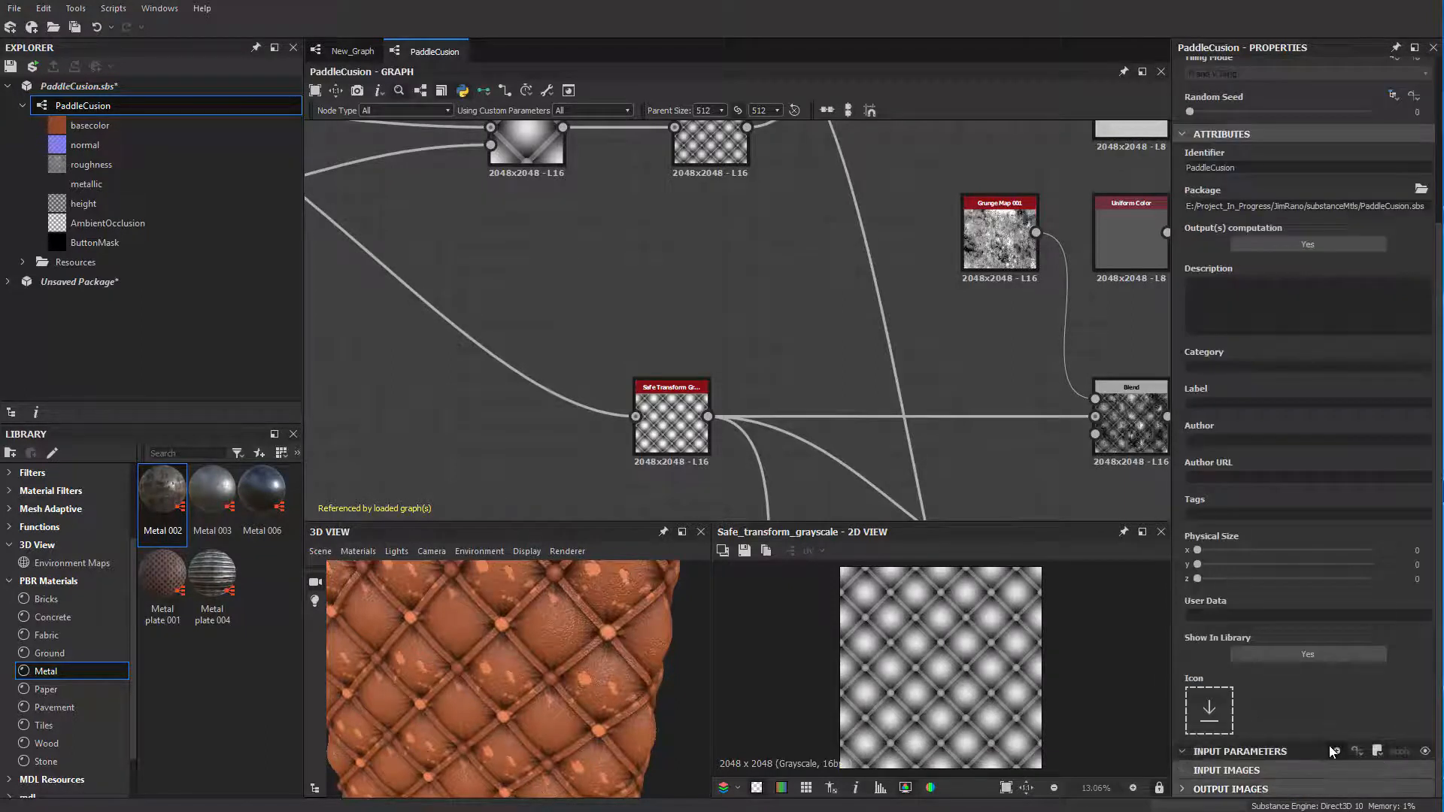
click(1332, 748)
scroll(1282, 689, down, 4)
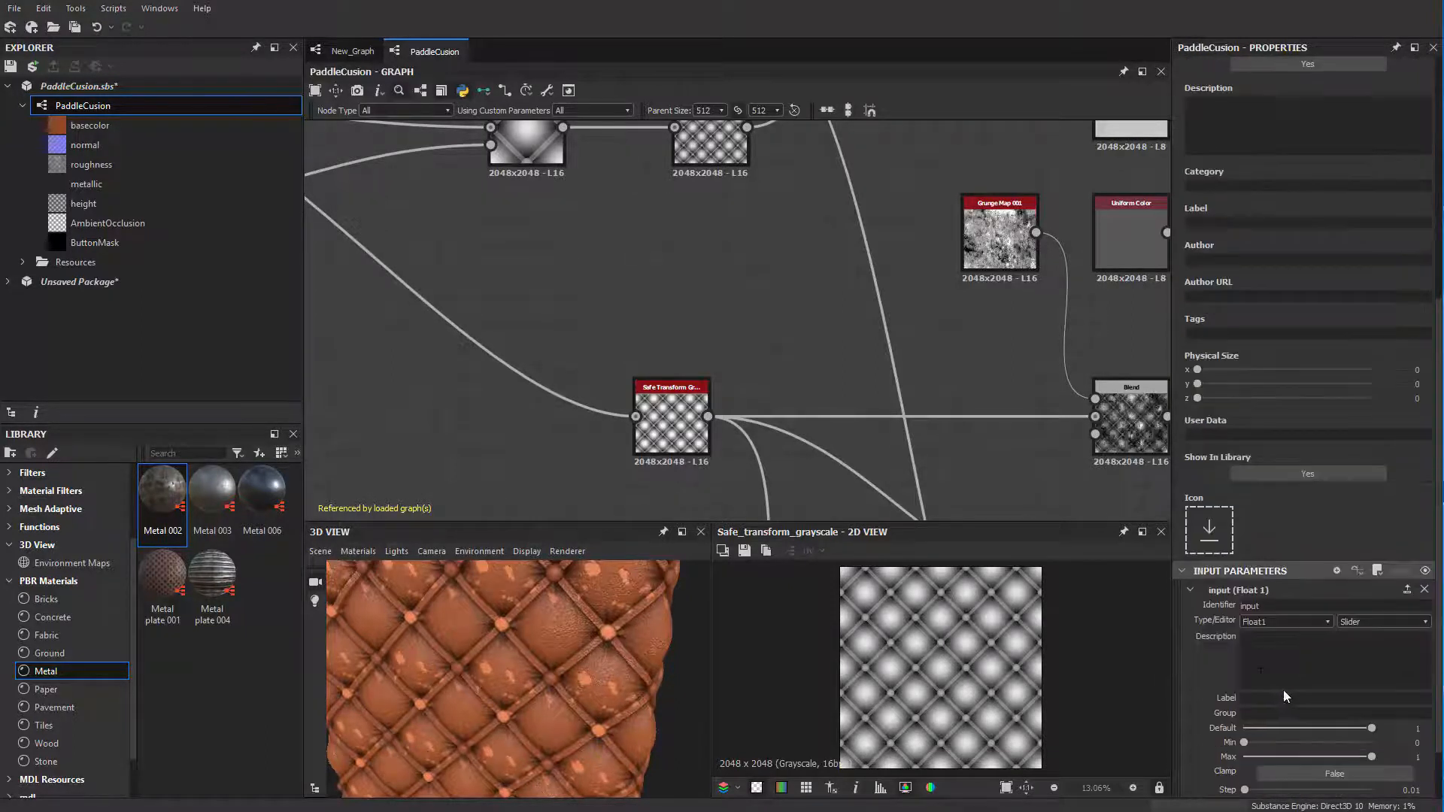
click(1297, 624)
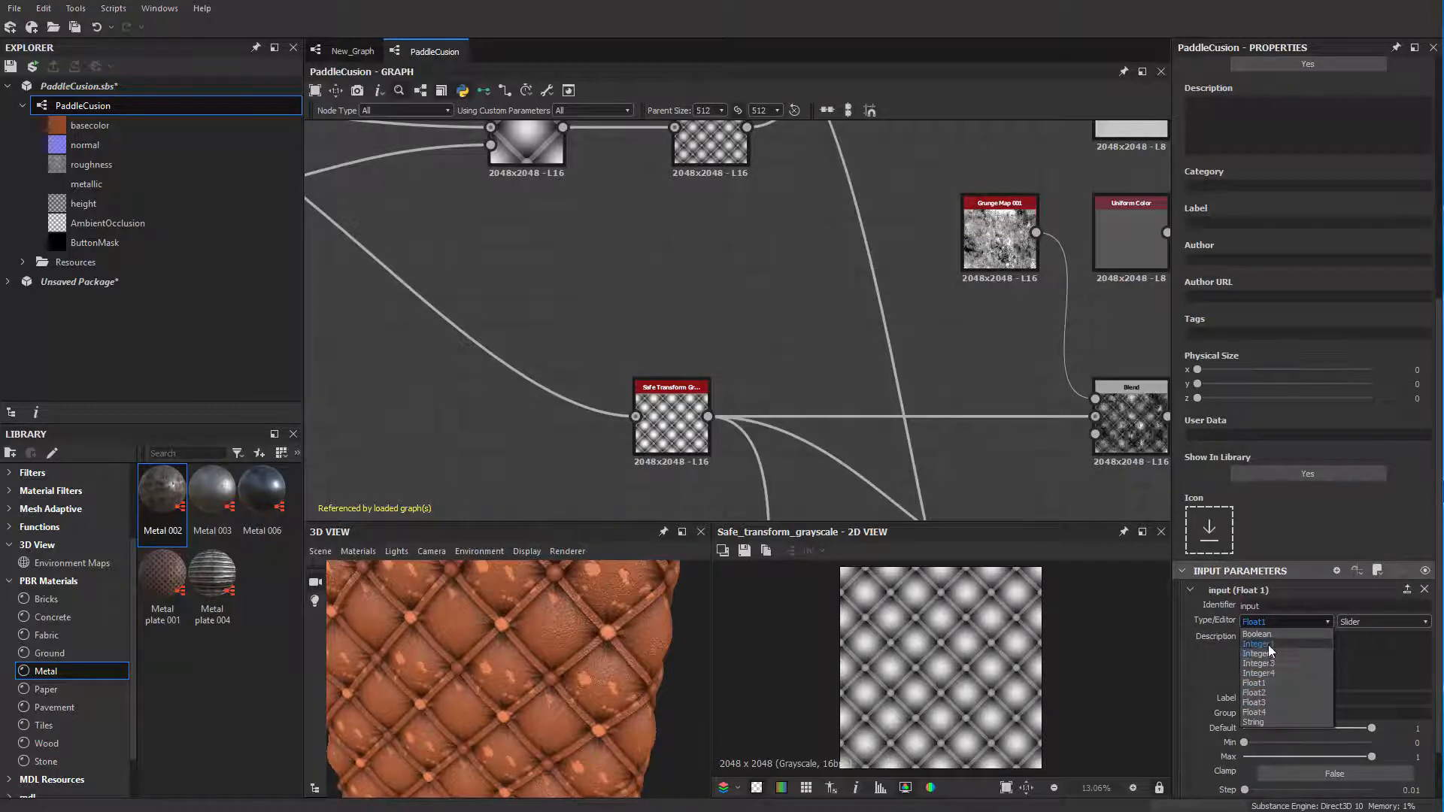
click(1268, 645)
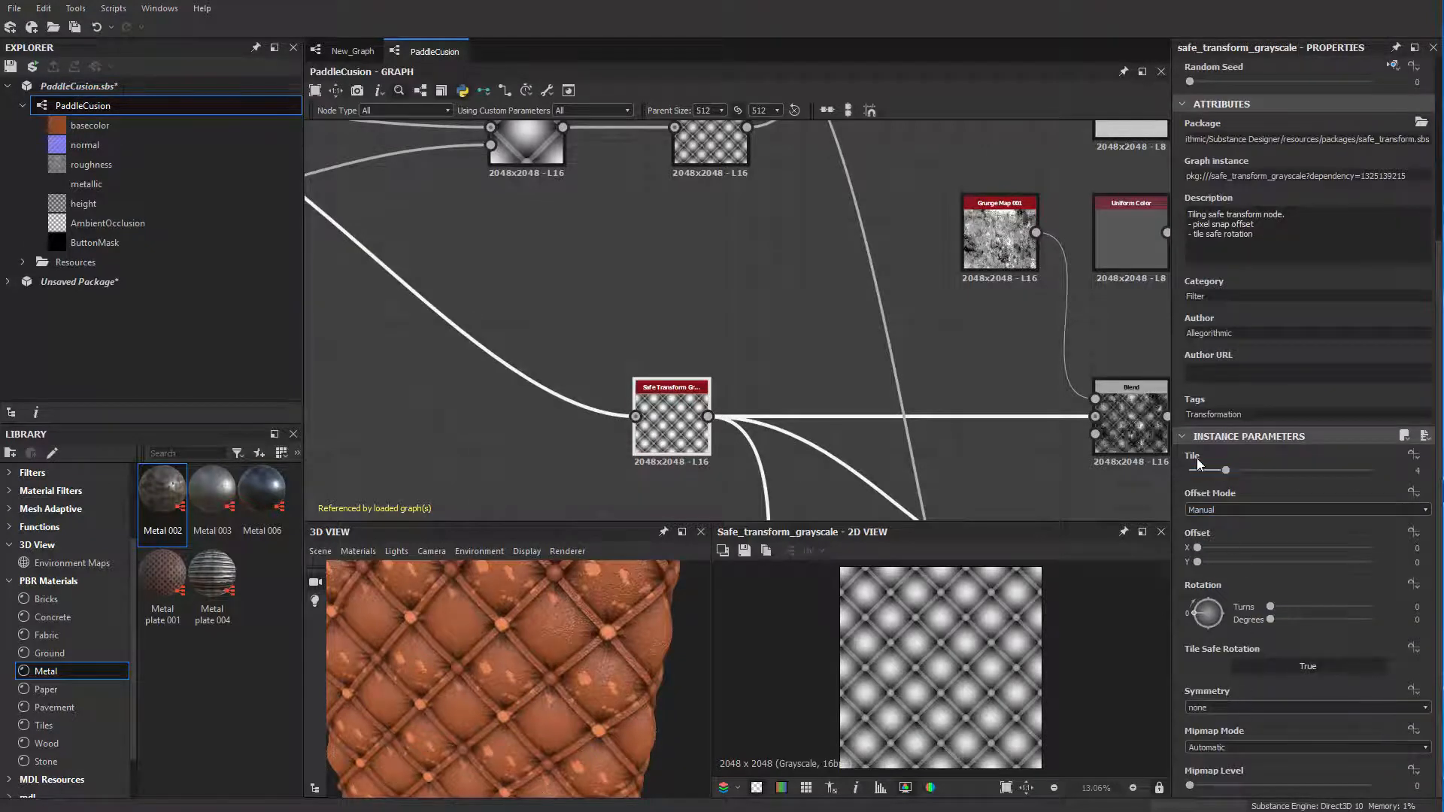
Step: Set both the identifier and the label of the graph's new integer input to RepeatAmount
middle_drag(750, 321, 706, 314)
click(706, 313)
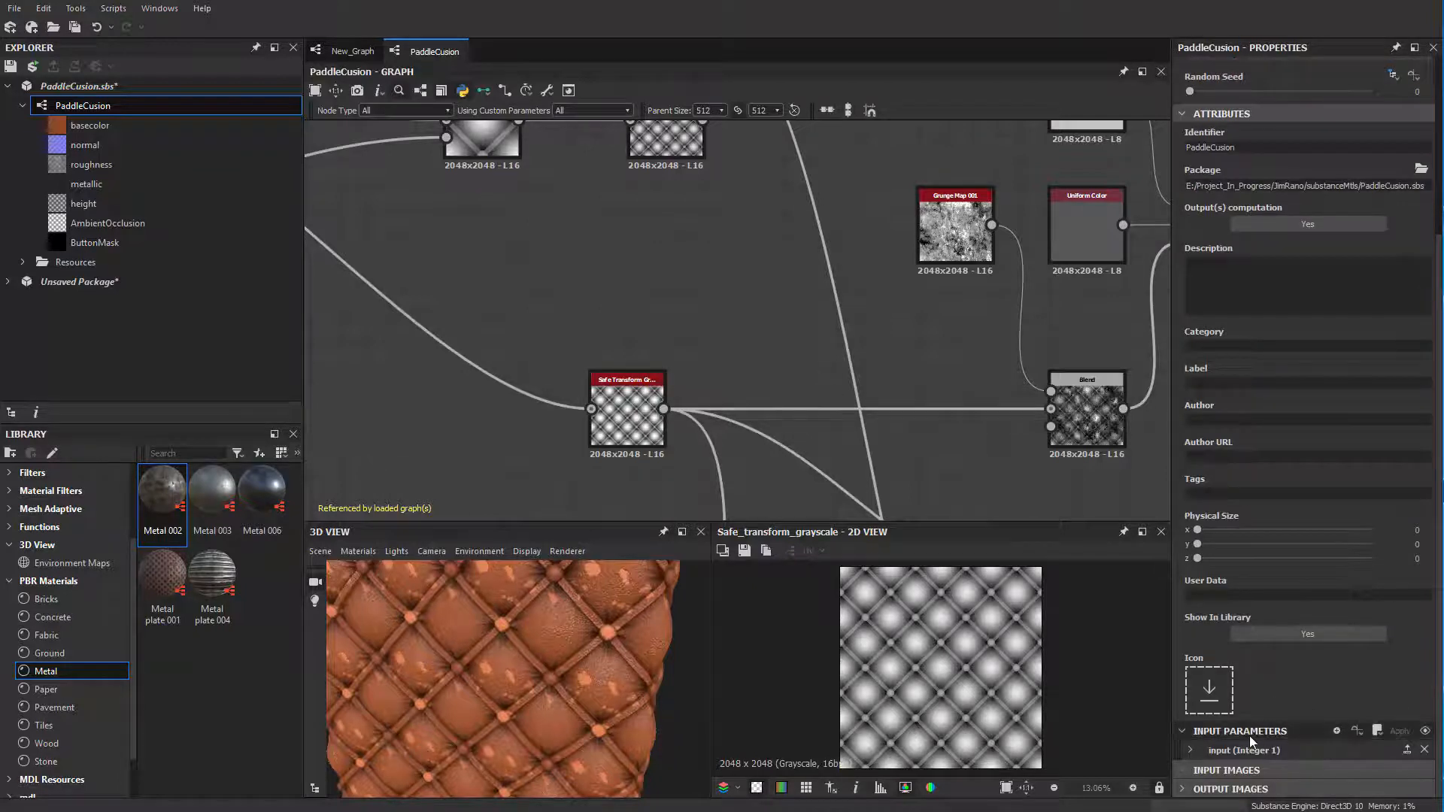
click(1190, 749)
scroll(1189, 747, down, 3)
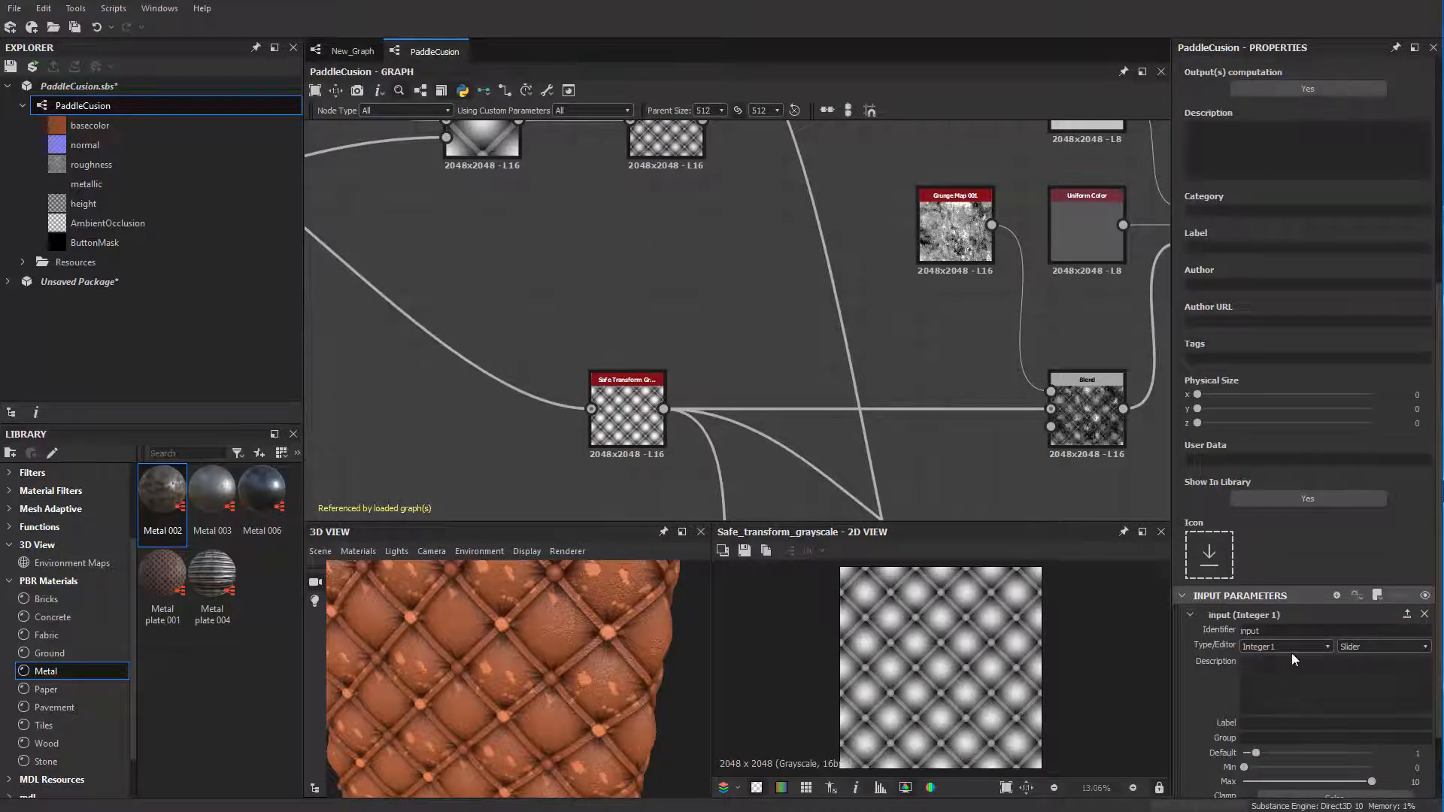
drag(1286, 632, 865, 648)
key(Return)
double_click(1268, 630)
key(ctrl+c)
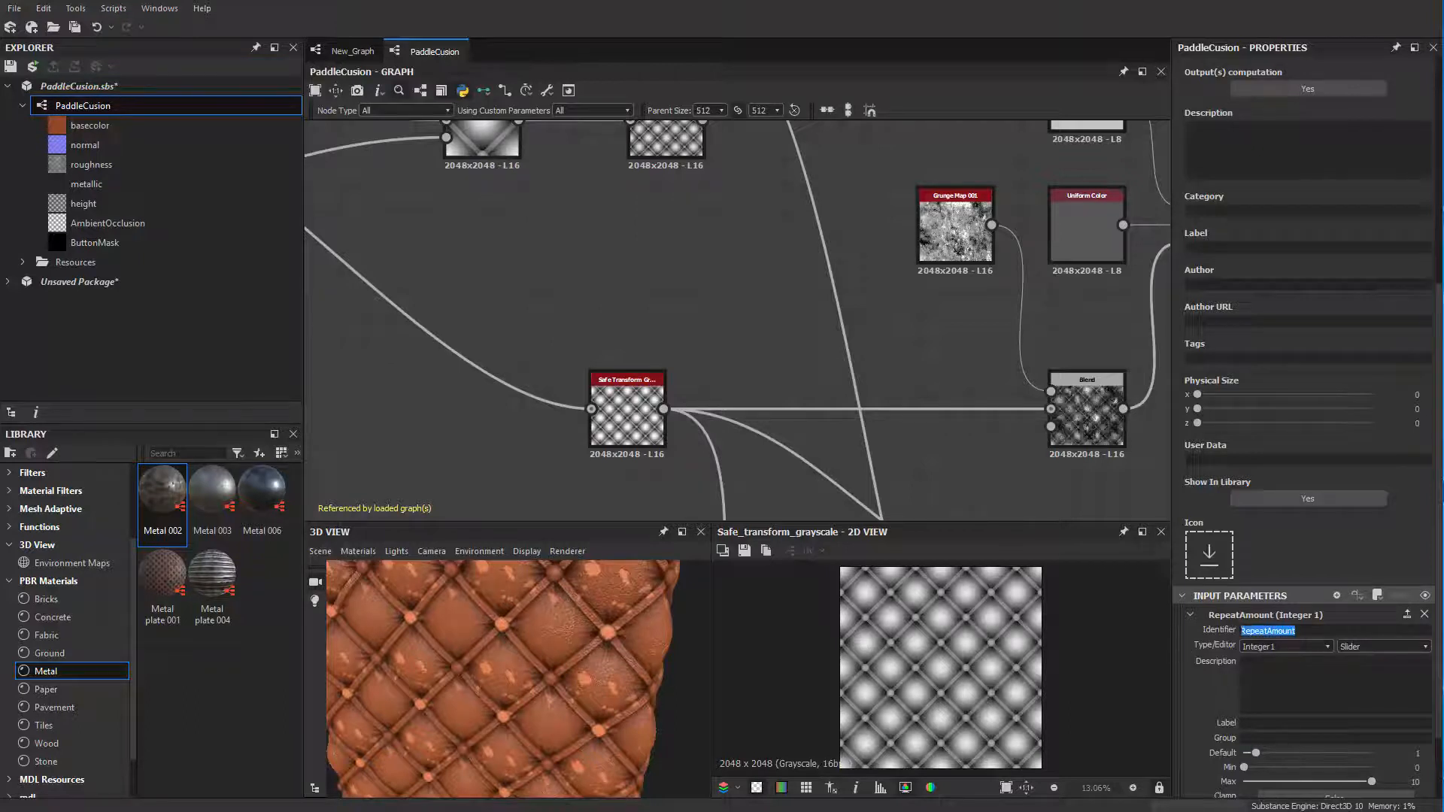
click(1278, 724)
key(ctrl+v)
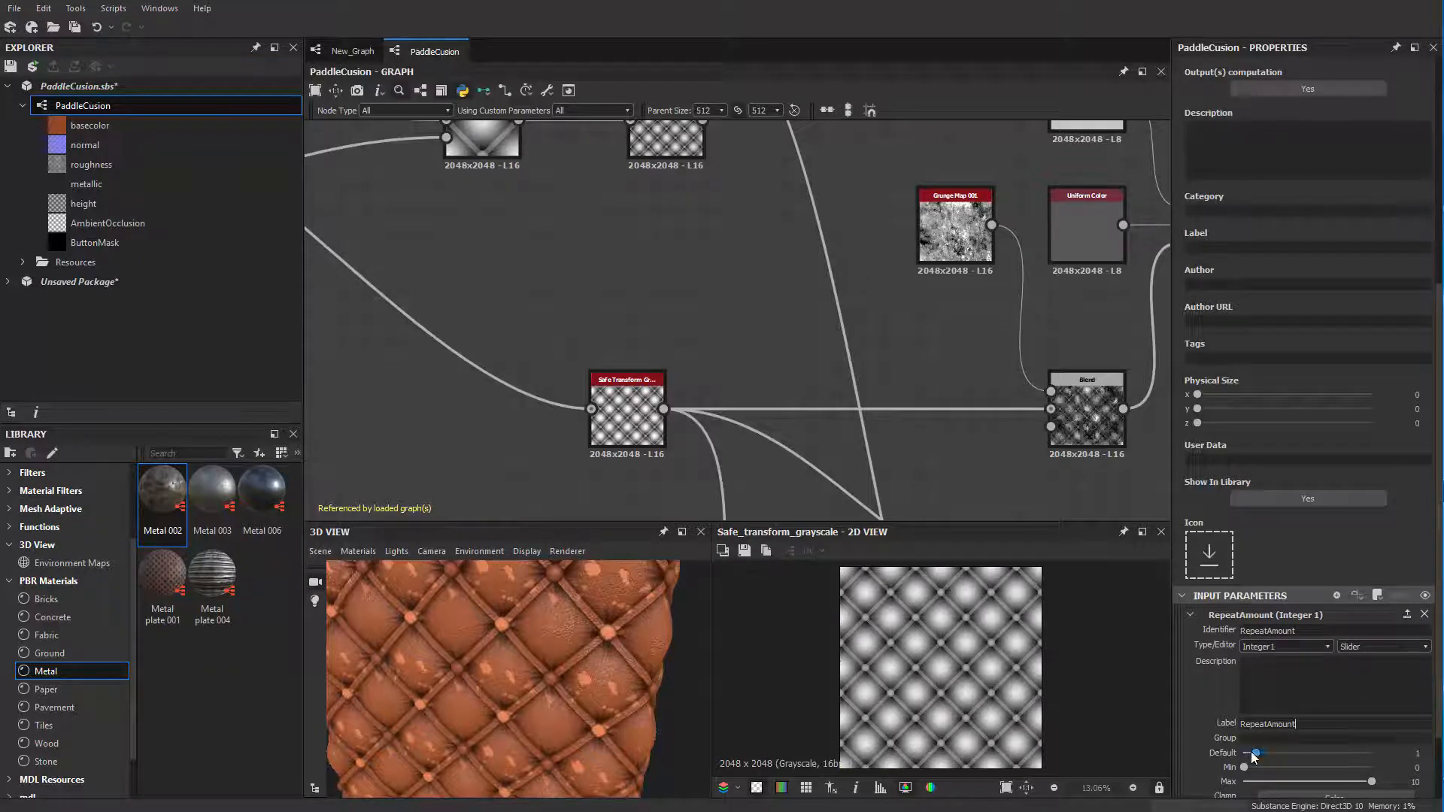
Step: Link the Tile parameter of the Safe Transform Grayscale node in the height branch to the RepeatAmount input
mouse_move(931, 475)
middle_down()
mouse_move(928, 441)
mouse_move(946, 485)
middle_up()
middle_drag(758, 373, 780, 449)
click(721, 236)
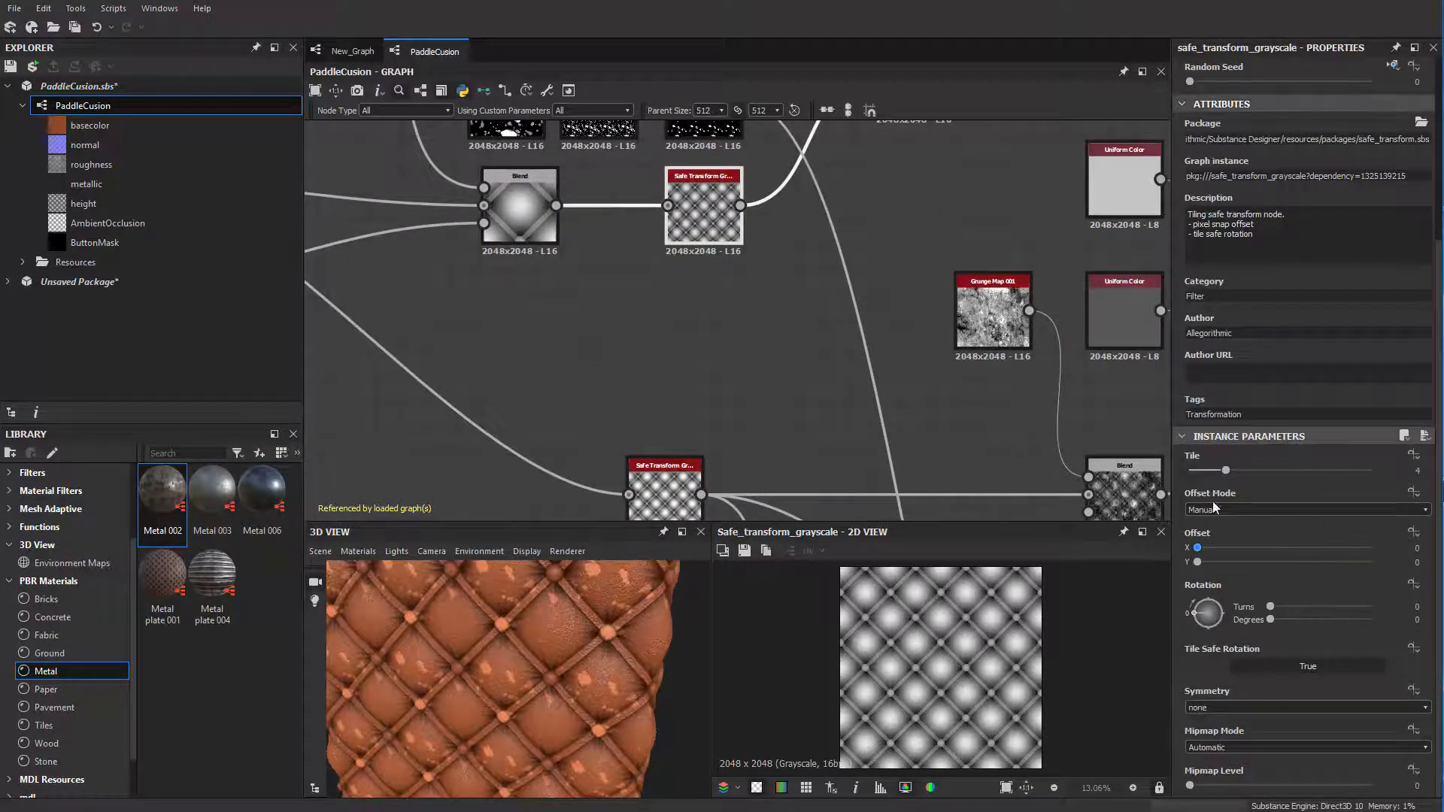
middle_drag(824, 358, 744, 264)
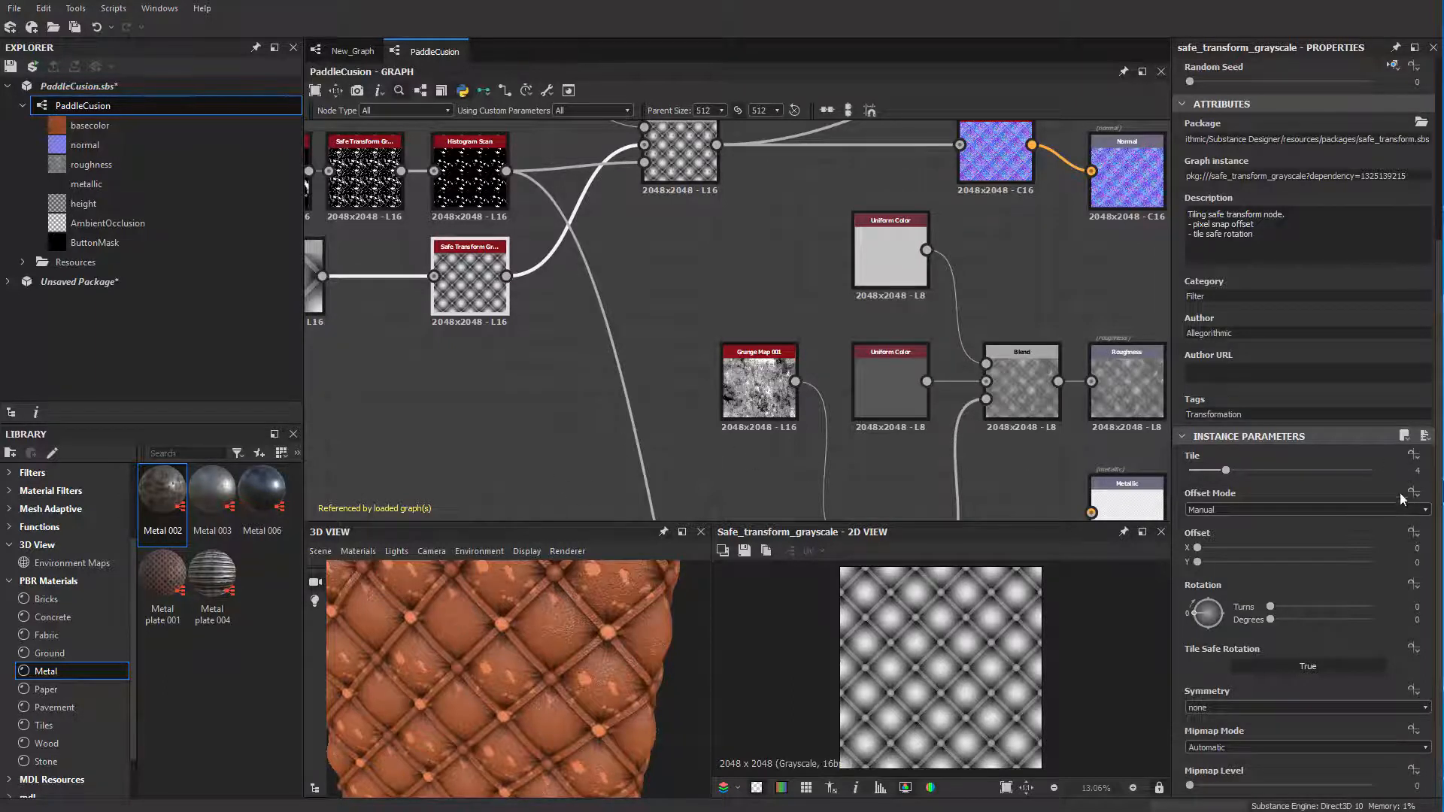
click(1415, 457)
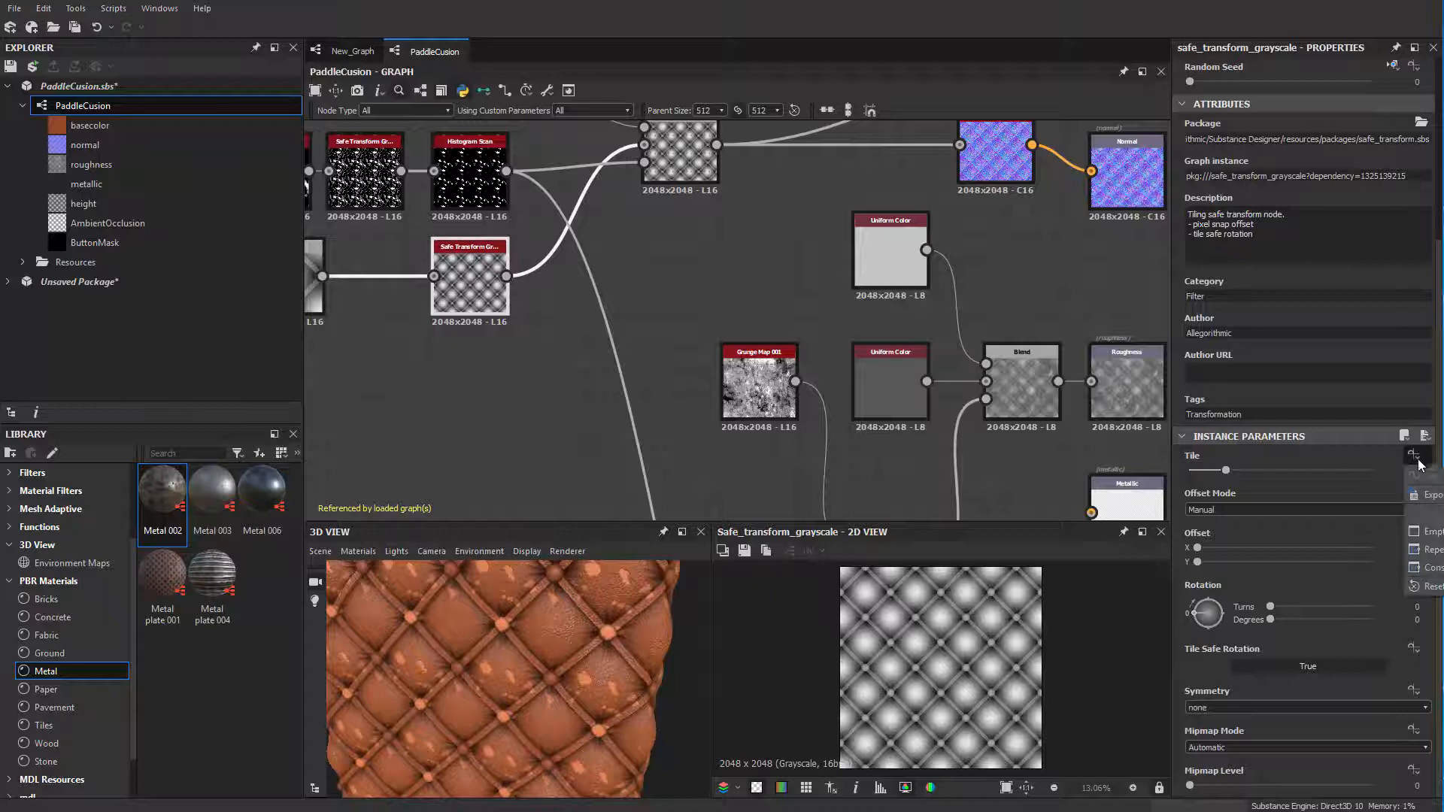
click(1432, 550)
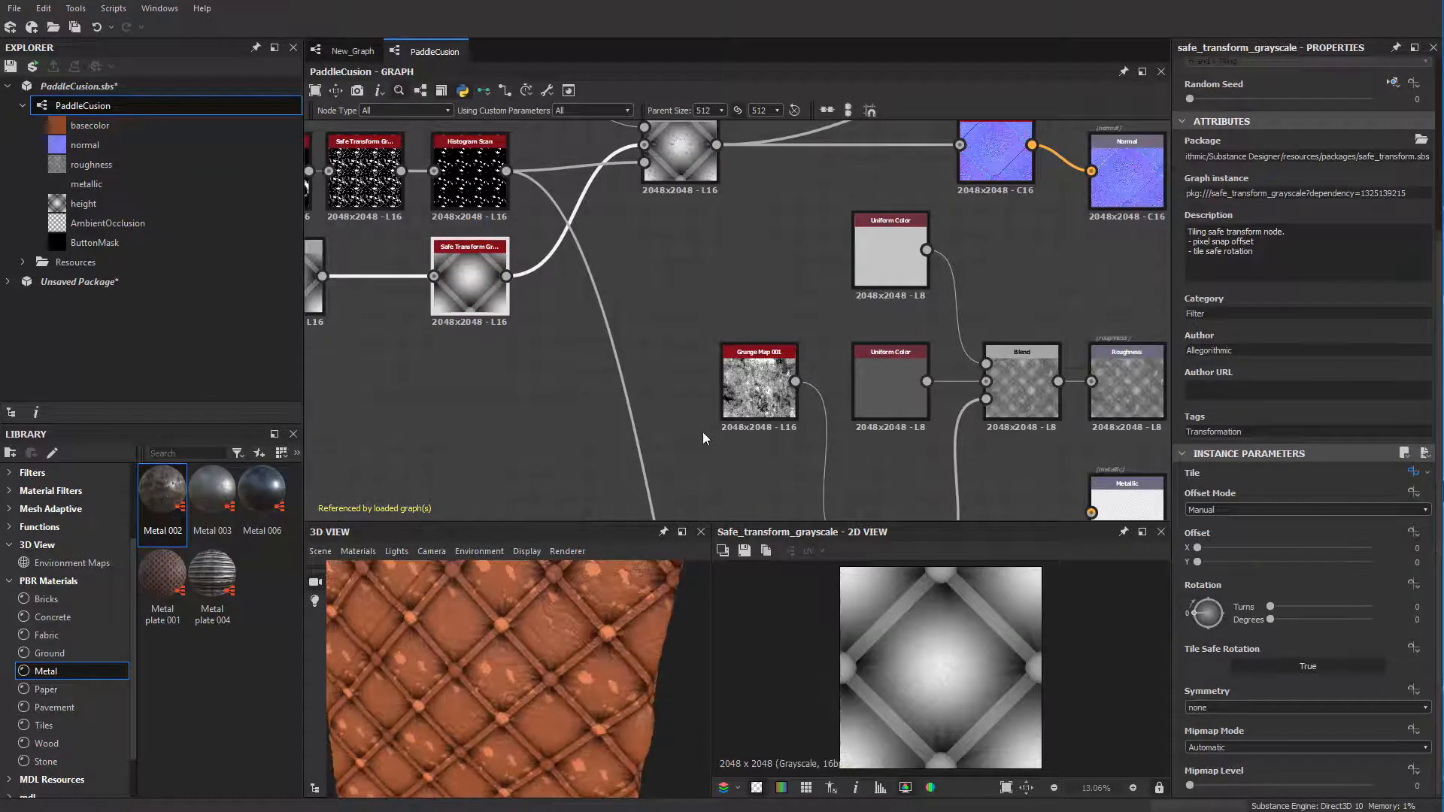
Step: Link the Tile parameter of the Safe Transform Grayscale node feeding roughness and ambient occlusion to the RepeatAmount input
middle_drag(733, 273, 752, 382)
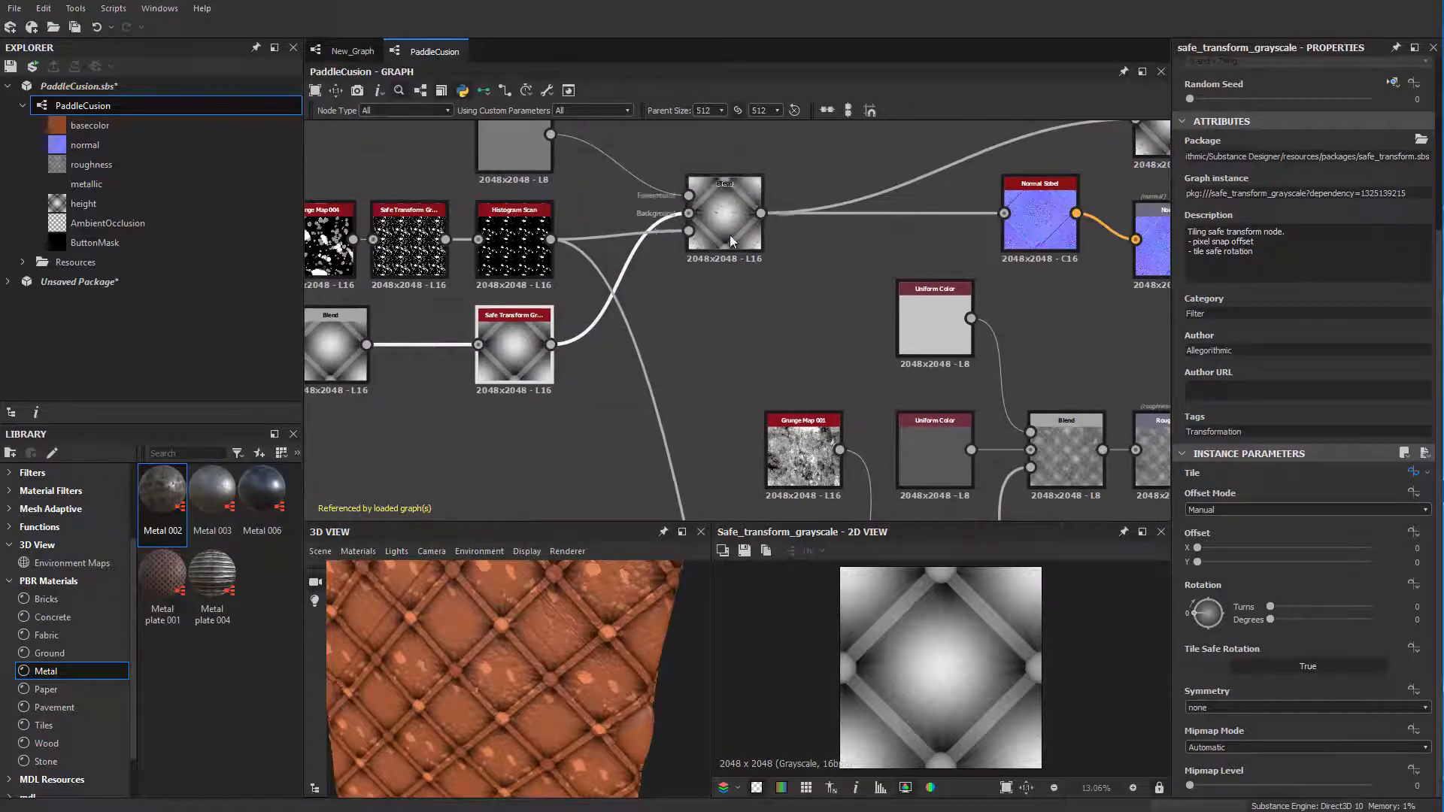
middle_drag(559, 491, 681, 382)
middle_drag(660, 486, 714, 296)
click(651, 331)
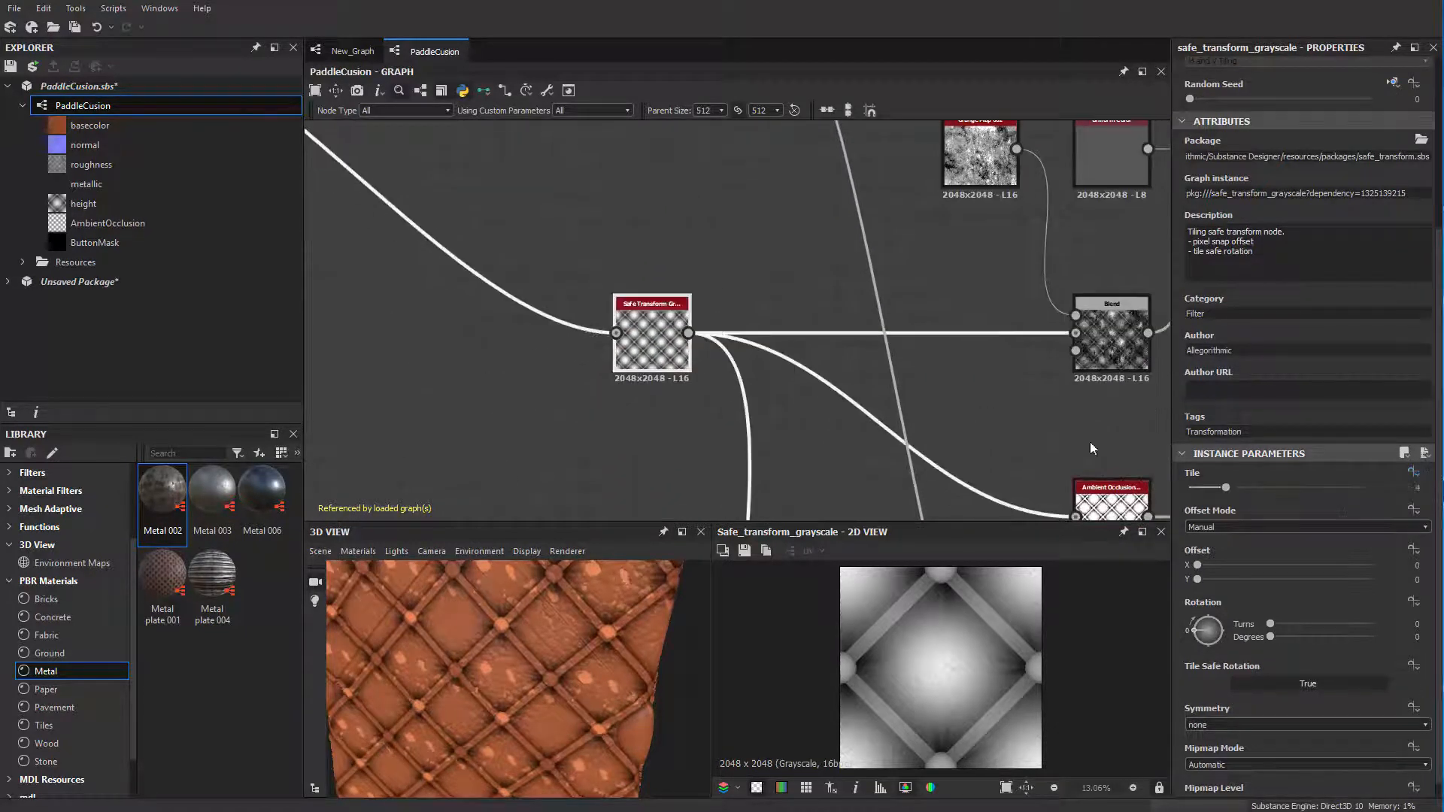
click(1415, 473)
click(1420, 568)
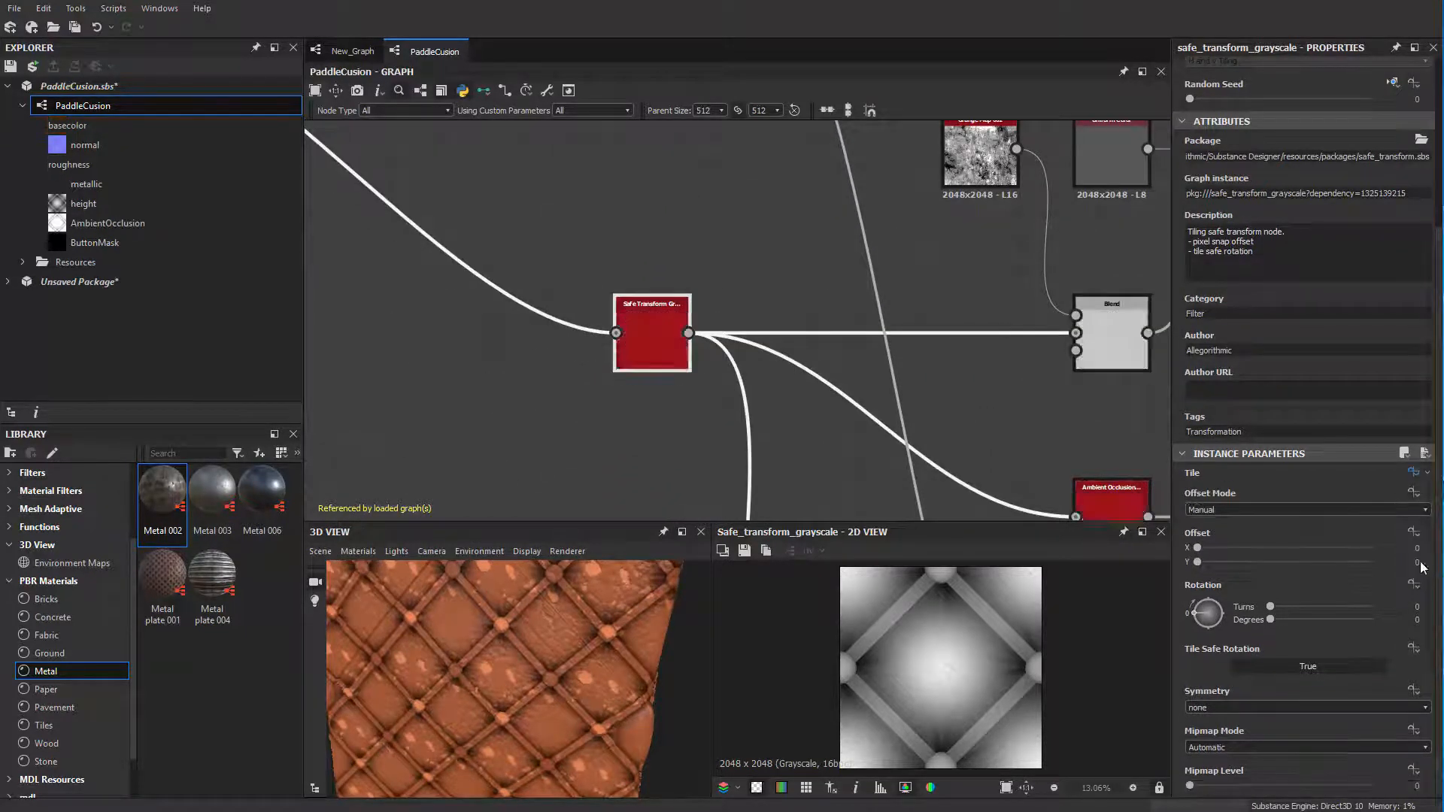
Step: Set the default value of the graph's RepeatAmount input parameter to 4
scroll(556, 703, down, 3)
scroll(557, 696, down, 3)
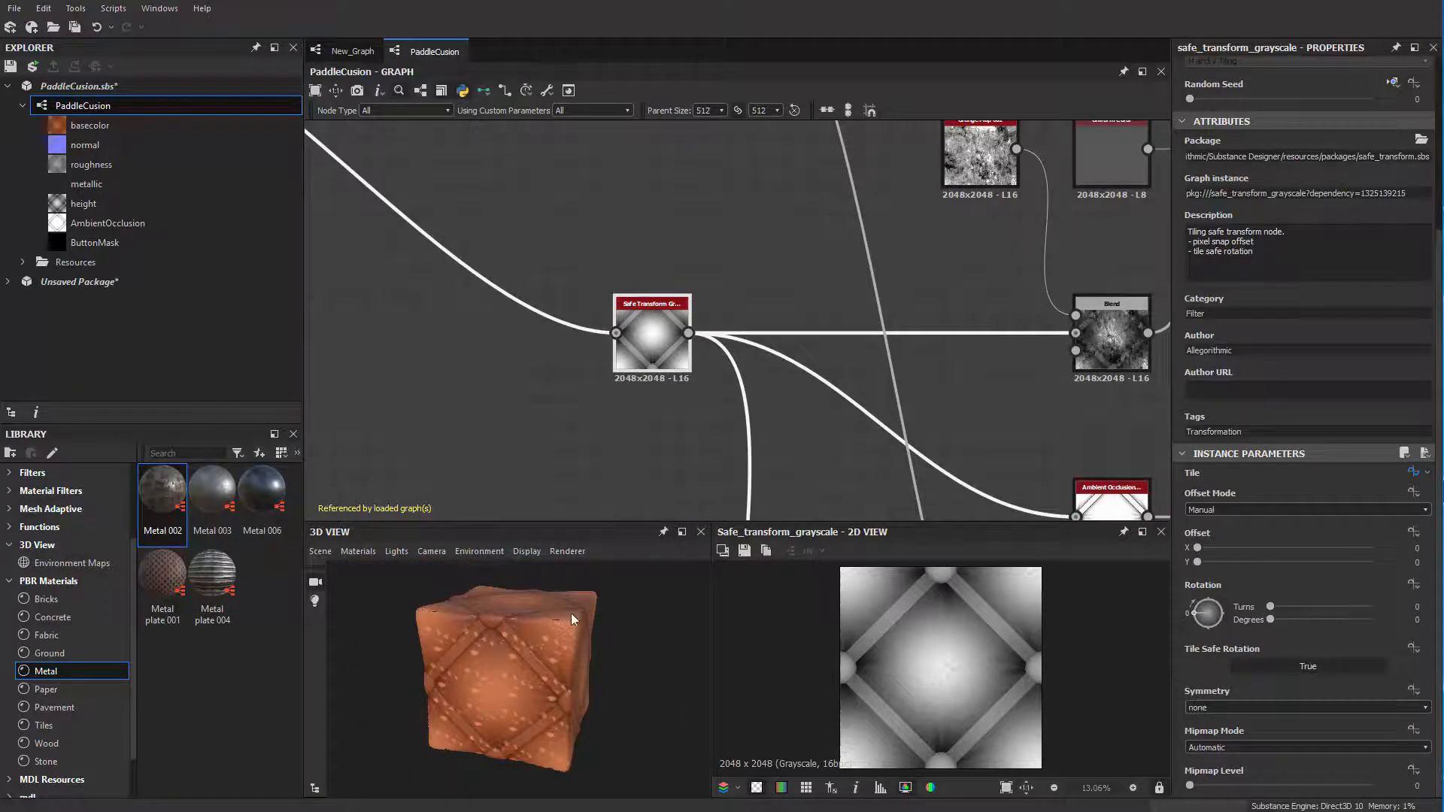
scroll(587, 624, up, 3)
click(771, 253)
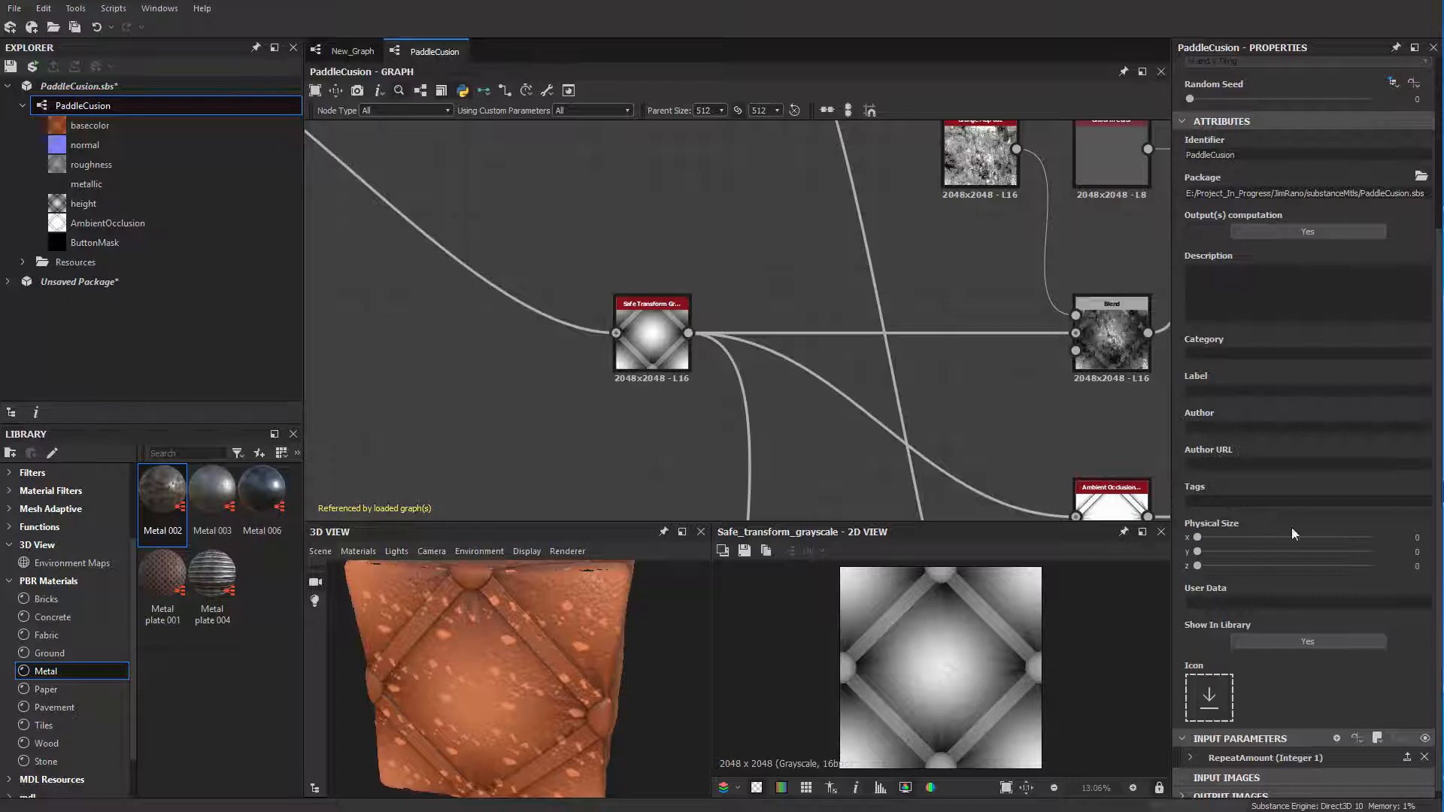
scroll(1324, 687, down, 1)
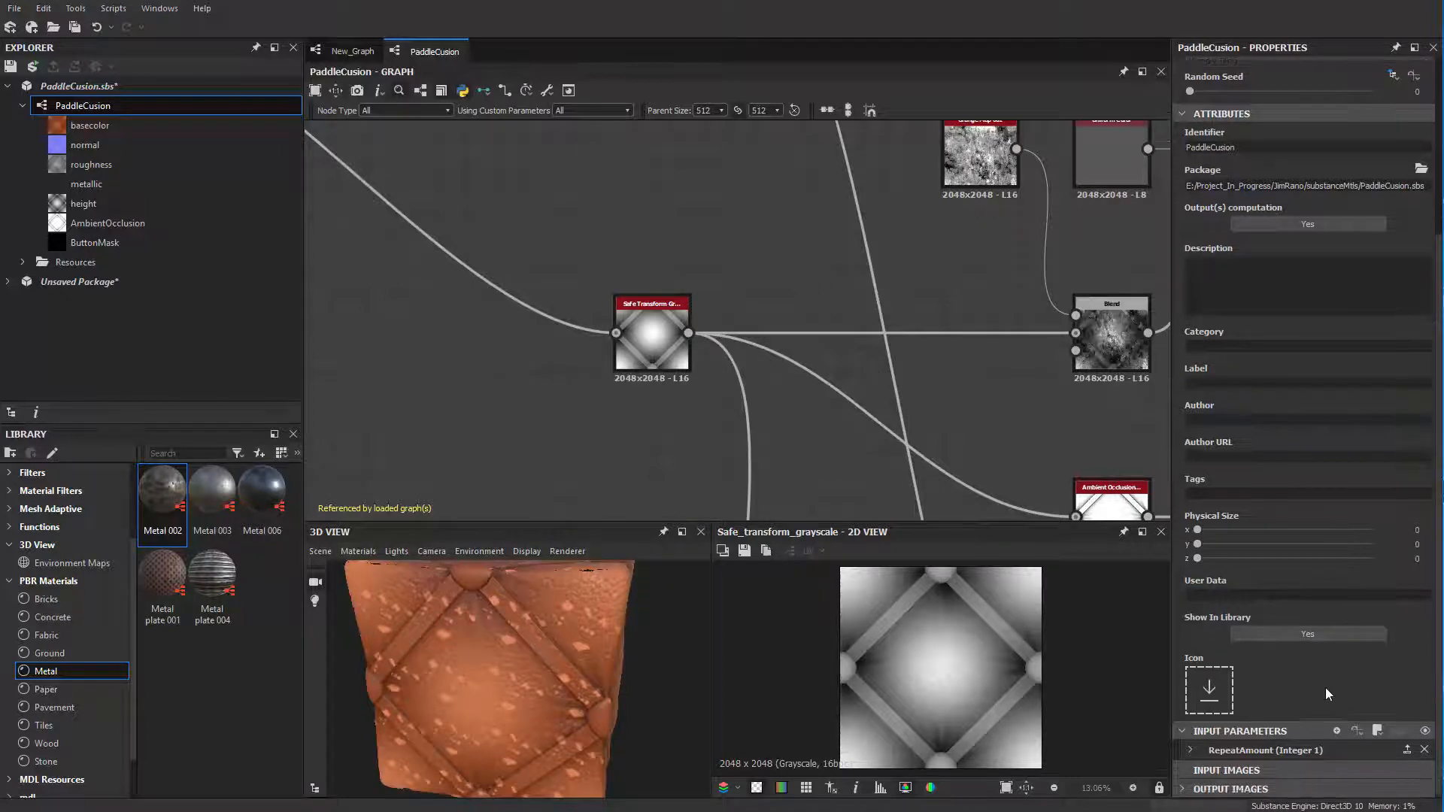
click(1189, 749)
scroll(1270, 662, down, 5)
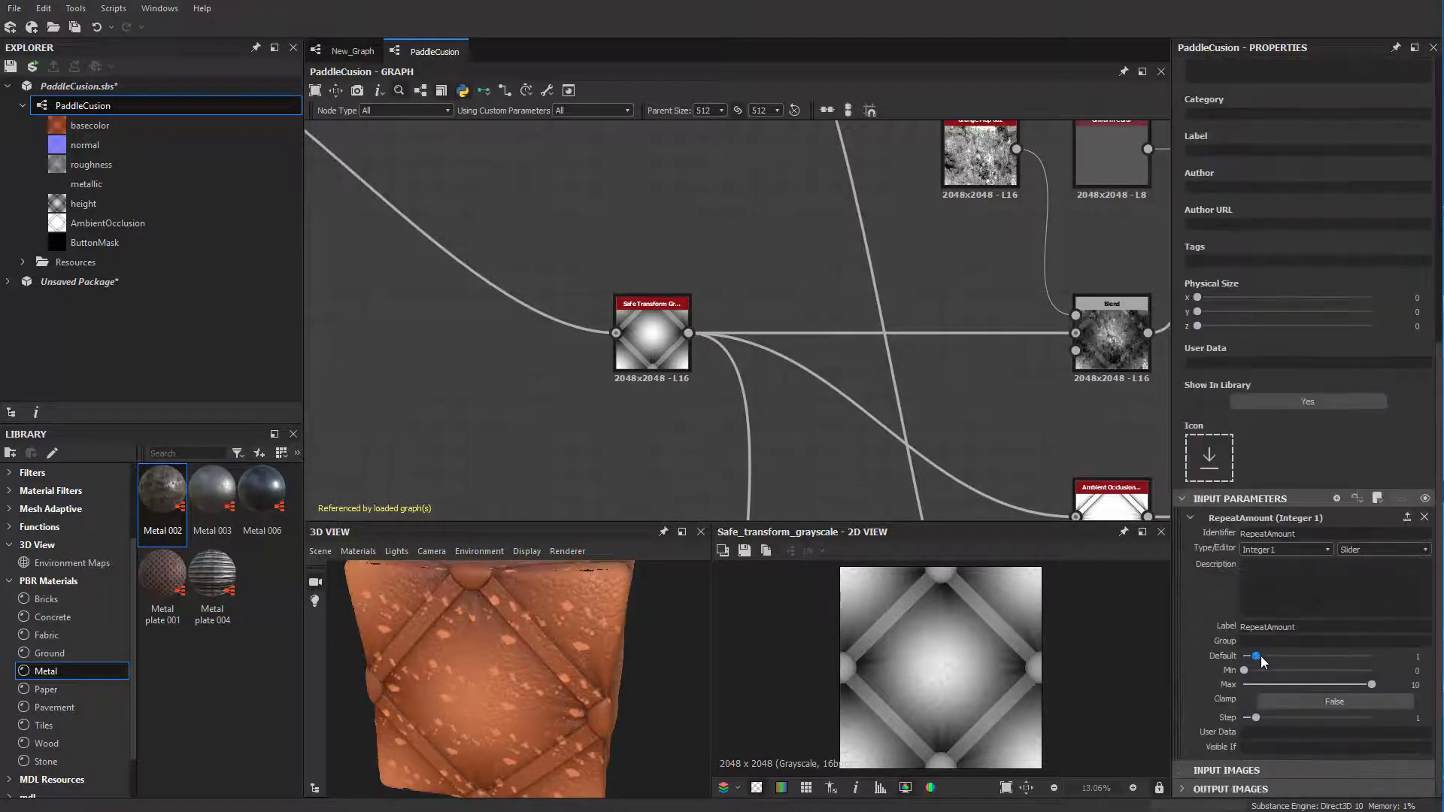
drag(1261, 655, 1295, 655)
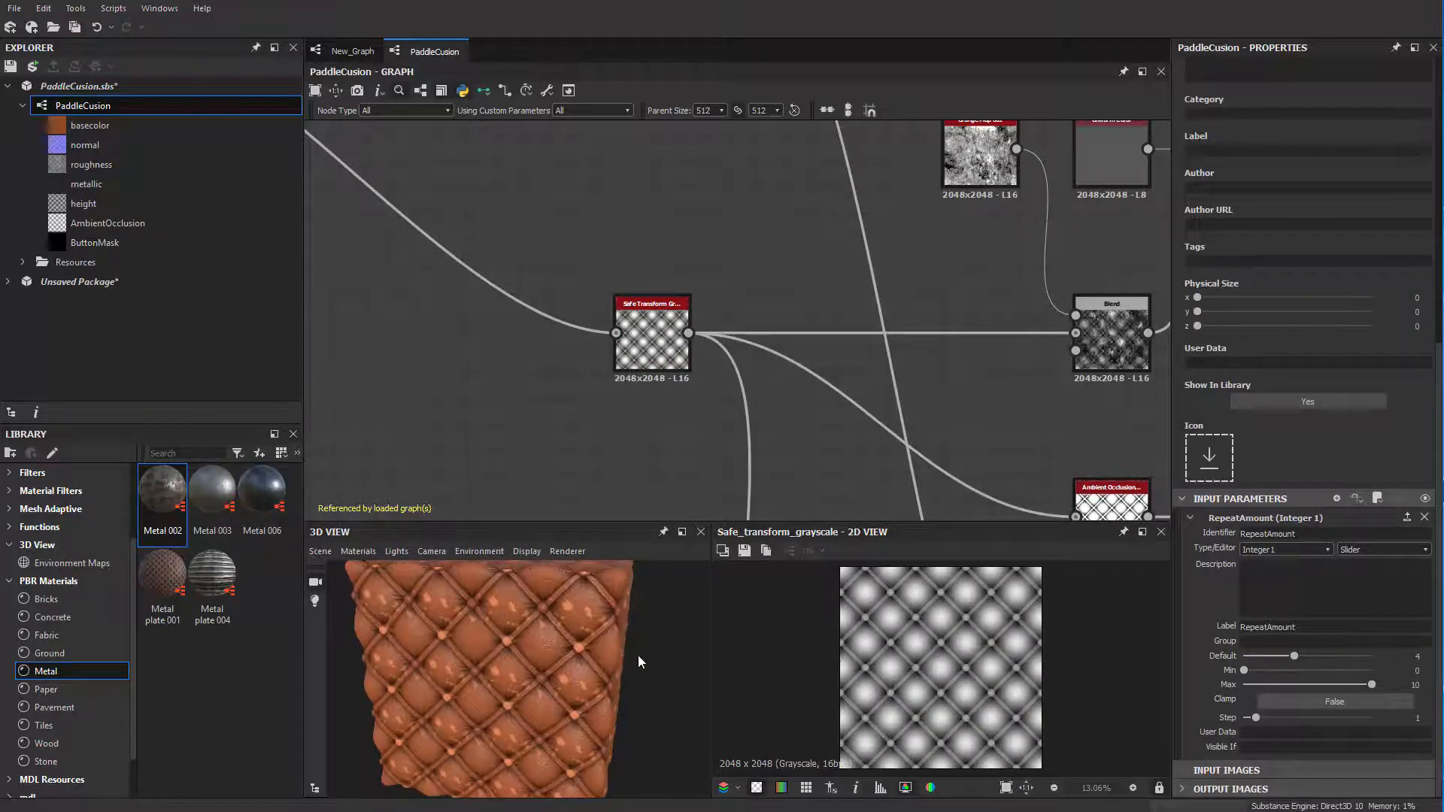
Step: Examine the cushion's 3D preview and the settings of the height branch's Blend and Safe Transform Grayscale nodes
drag(638, 656, 435, 645)
scroll(727, 449, down, 5)
mouse_move(728, 447)
middle_down()
mouse_move(725, 237)
mouse_move(709, 442)
middle_up()
scroll(706, 413, up, 3)
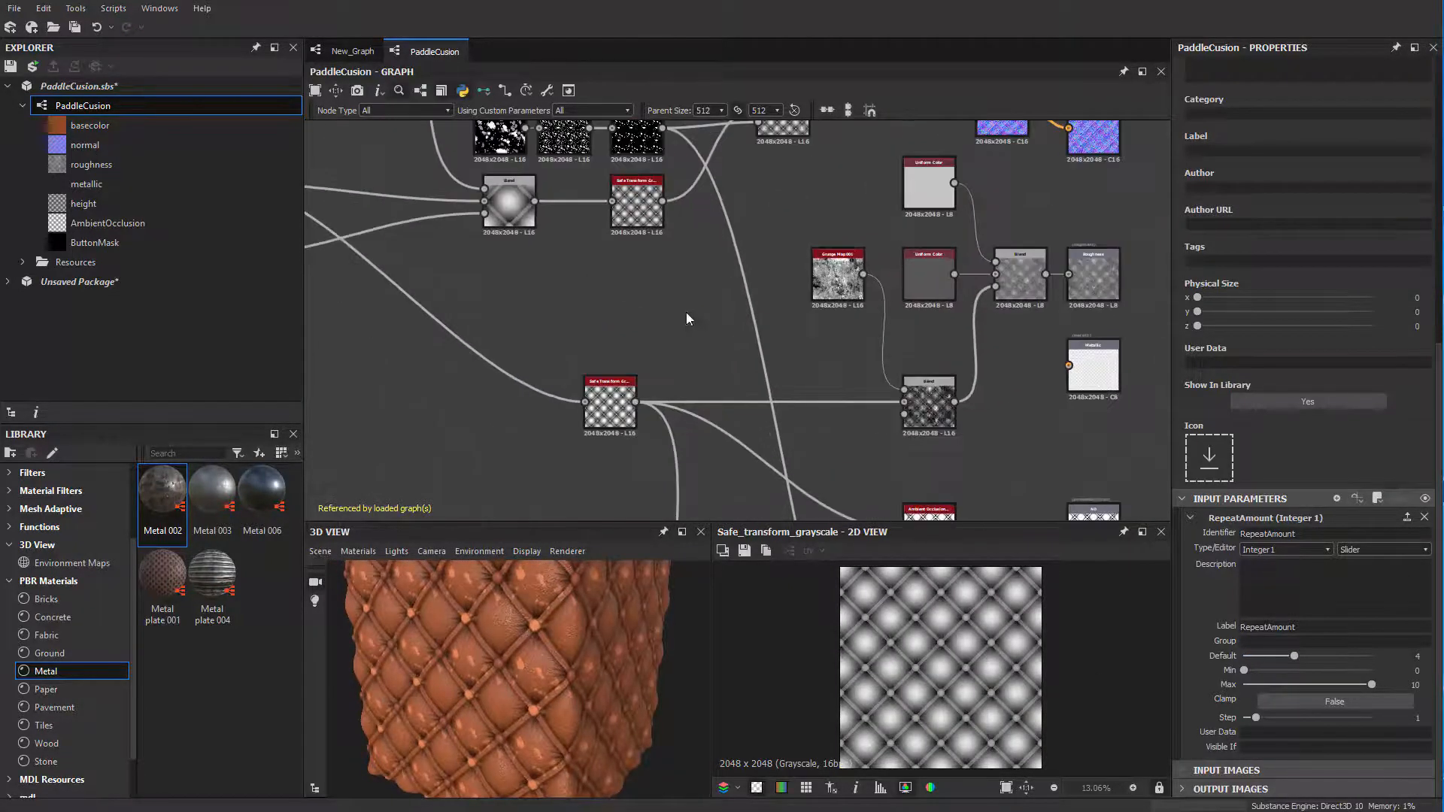
middle_drag(686, 319, 761, 514)
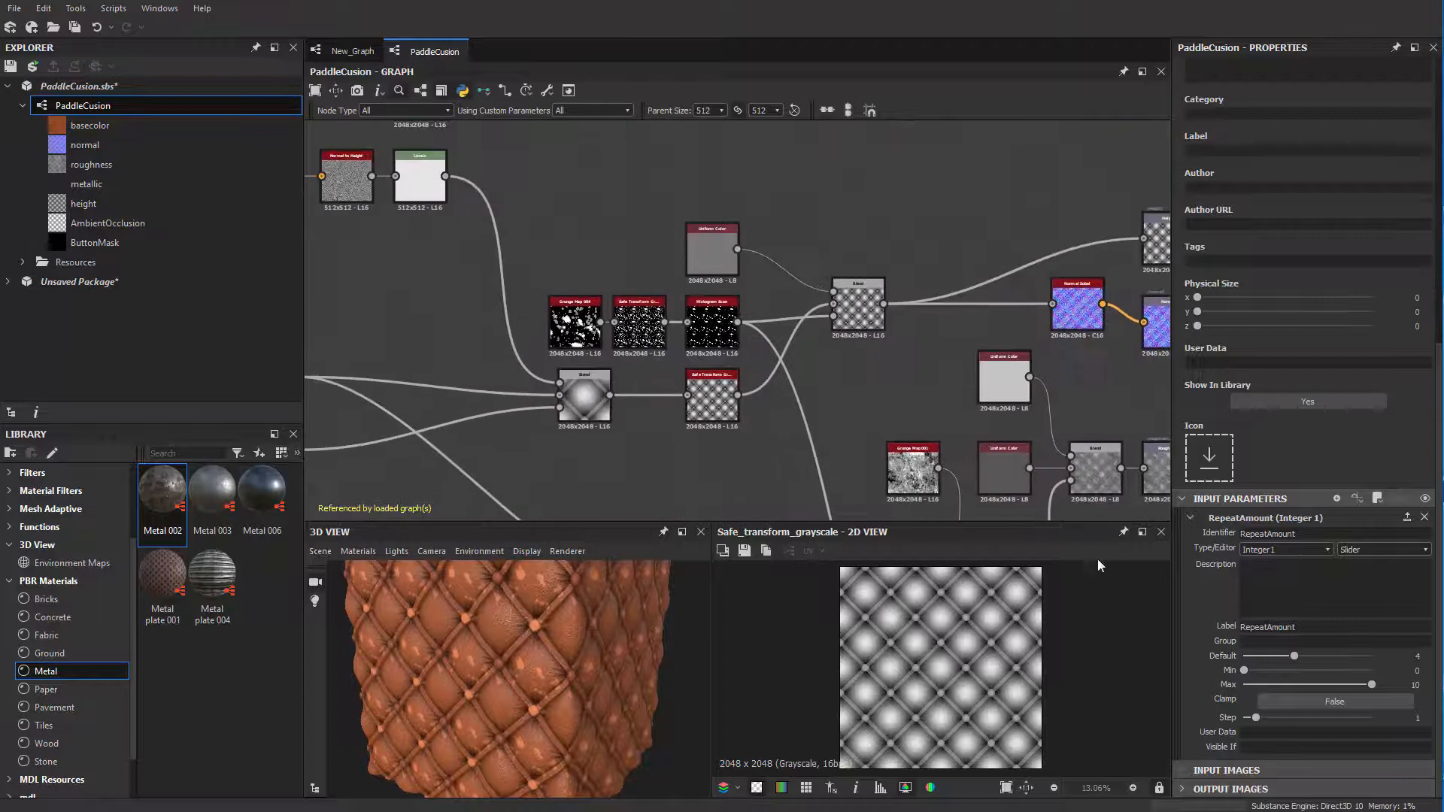
click(1191, 518)
scroll(876, 346, up, 4)
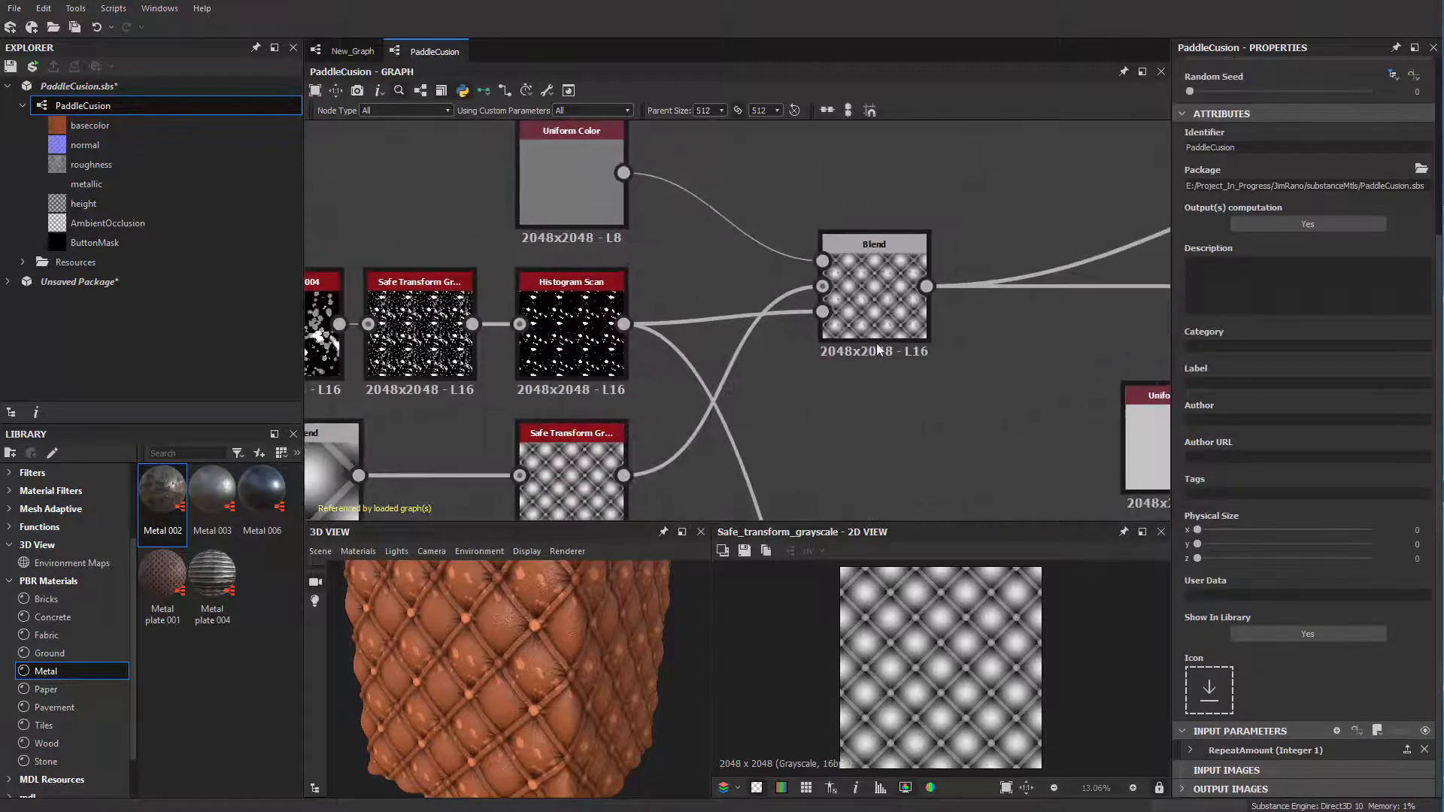
click(877, 349)
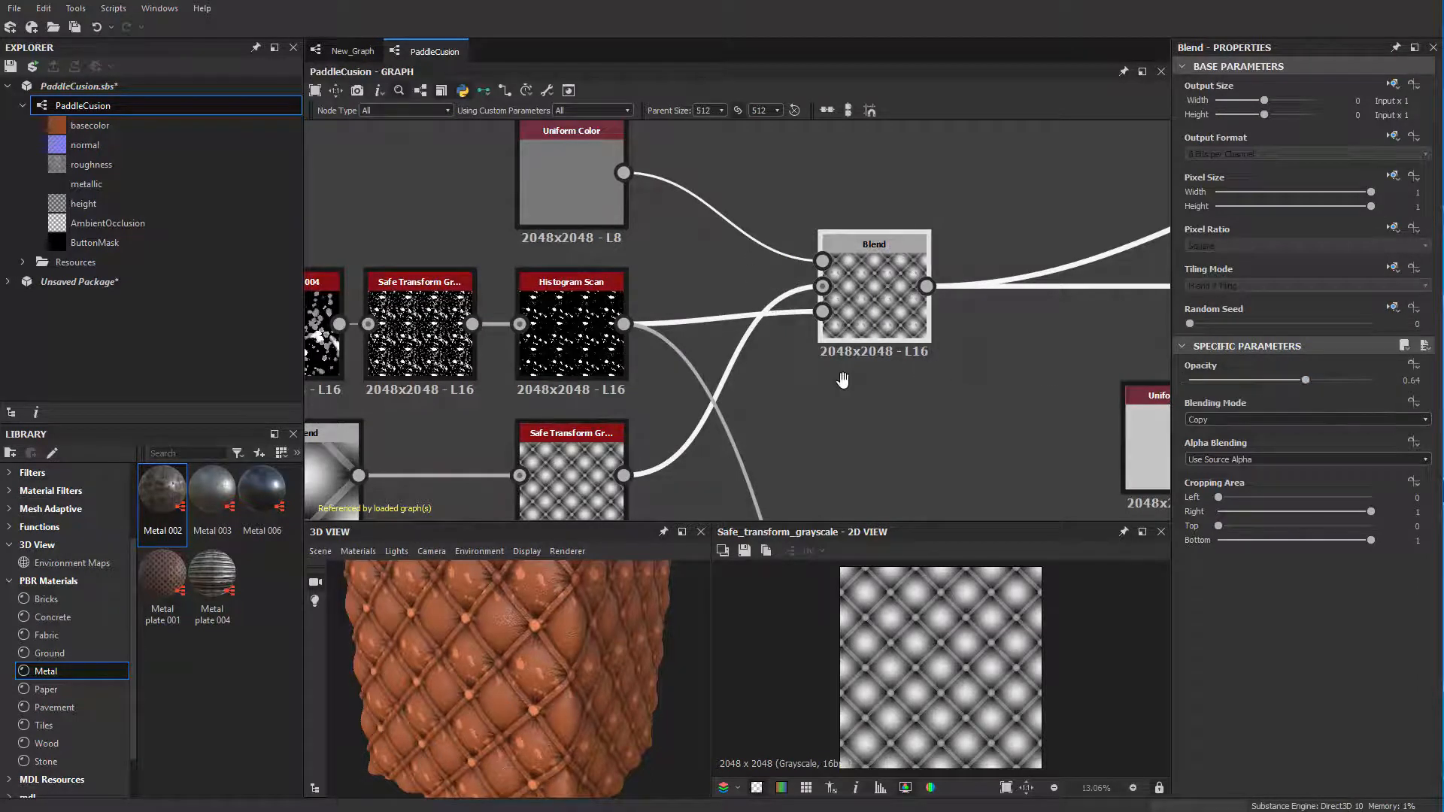
middle_drag(843, 379, 979, 244)
click(706, 346)
scroll(1367, 662, down, 2)
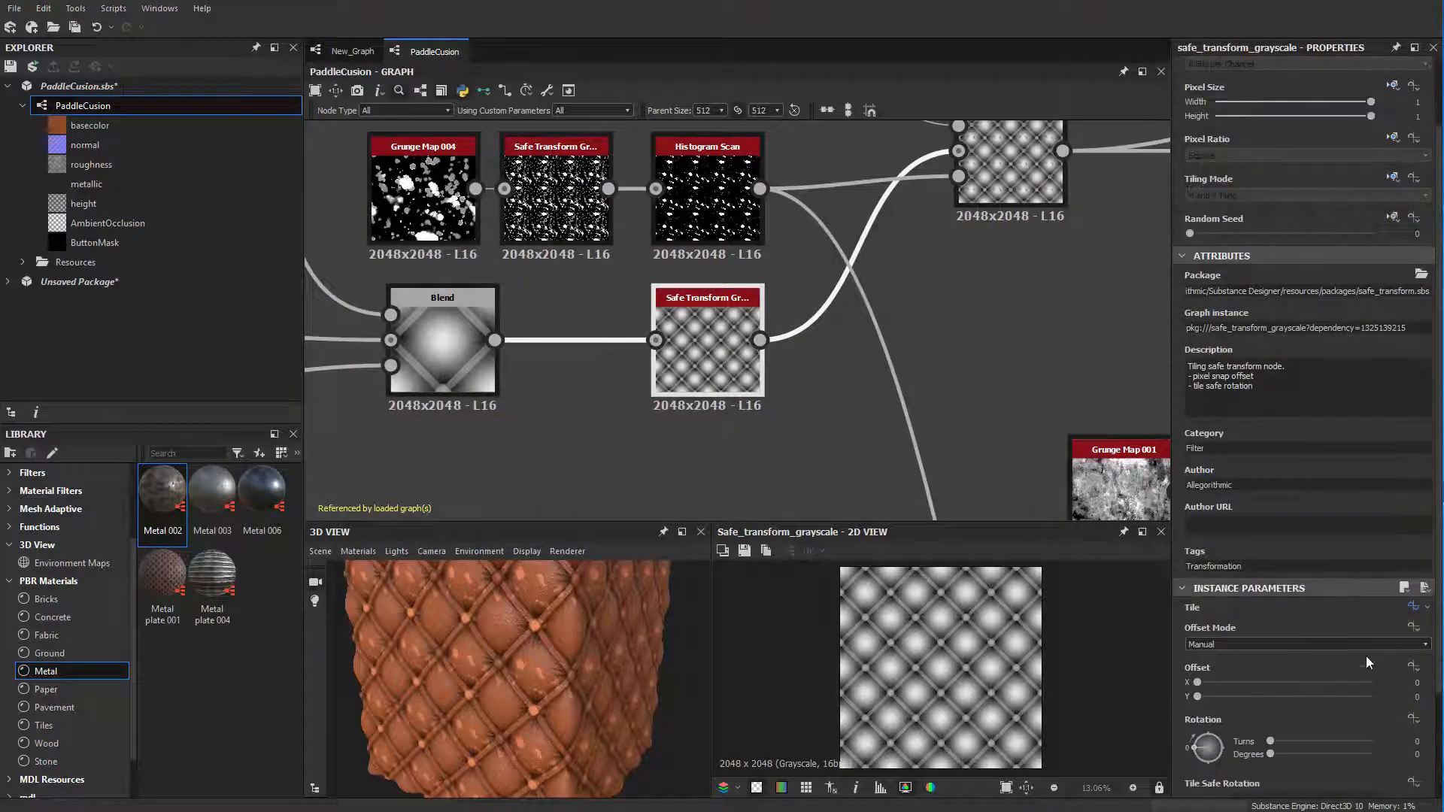
Step: Open the Tile function of the height branch's Safe Transform Grayscale node and examine the variable choices of its Get Integer node
click(1413, 607)
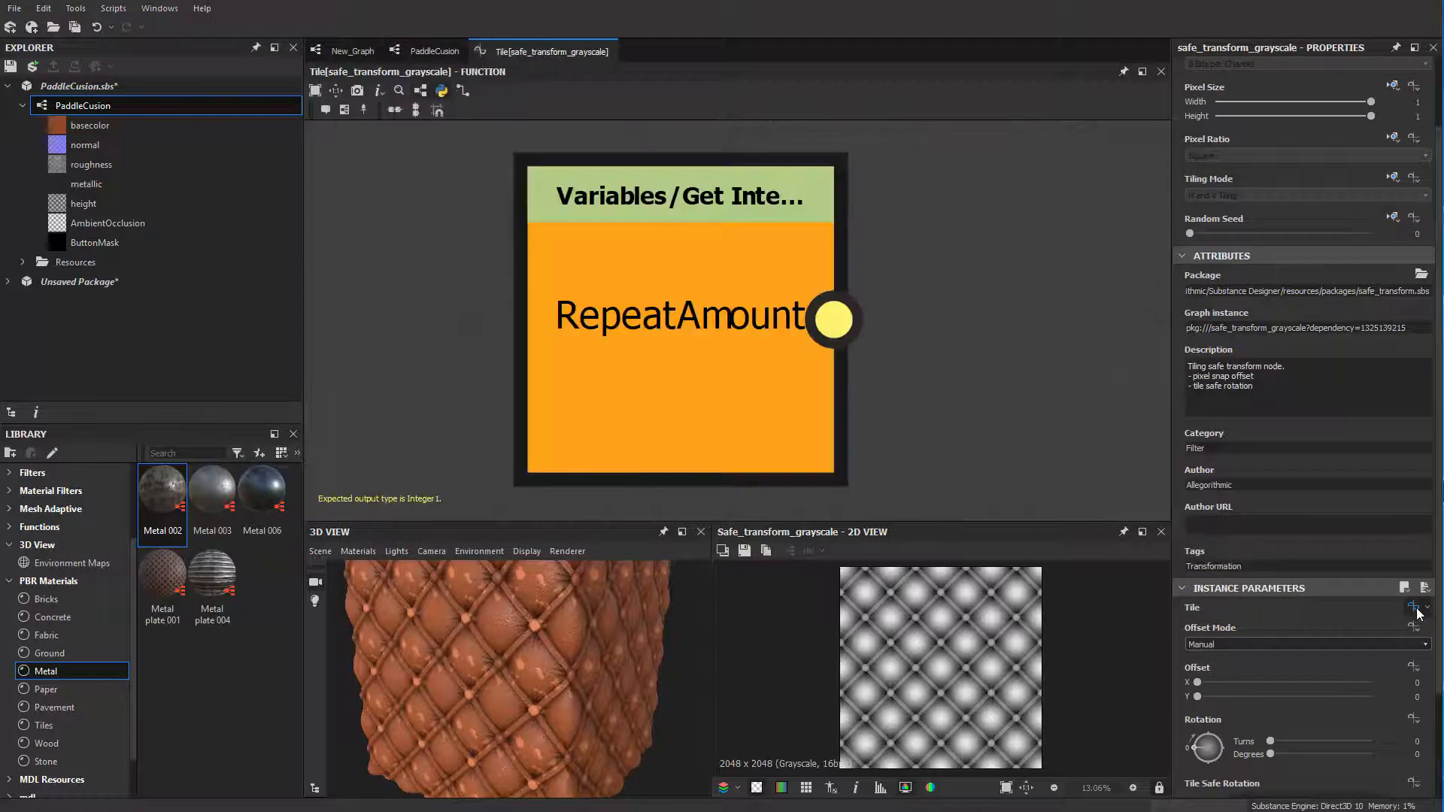
middle_drag(980, 394, 989, 422)
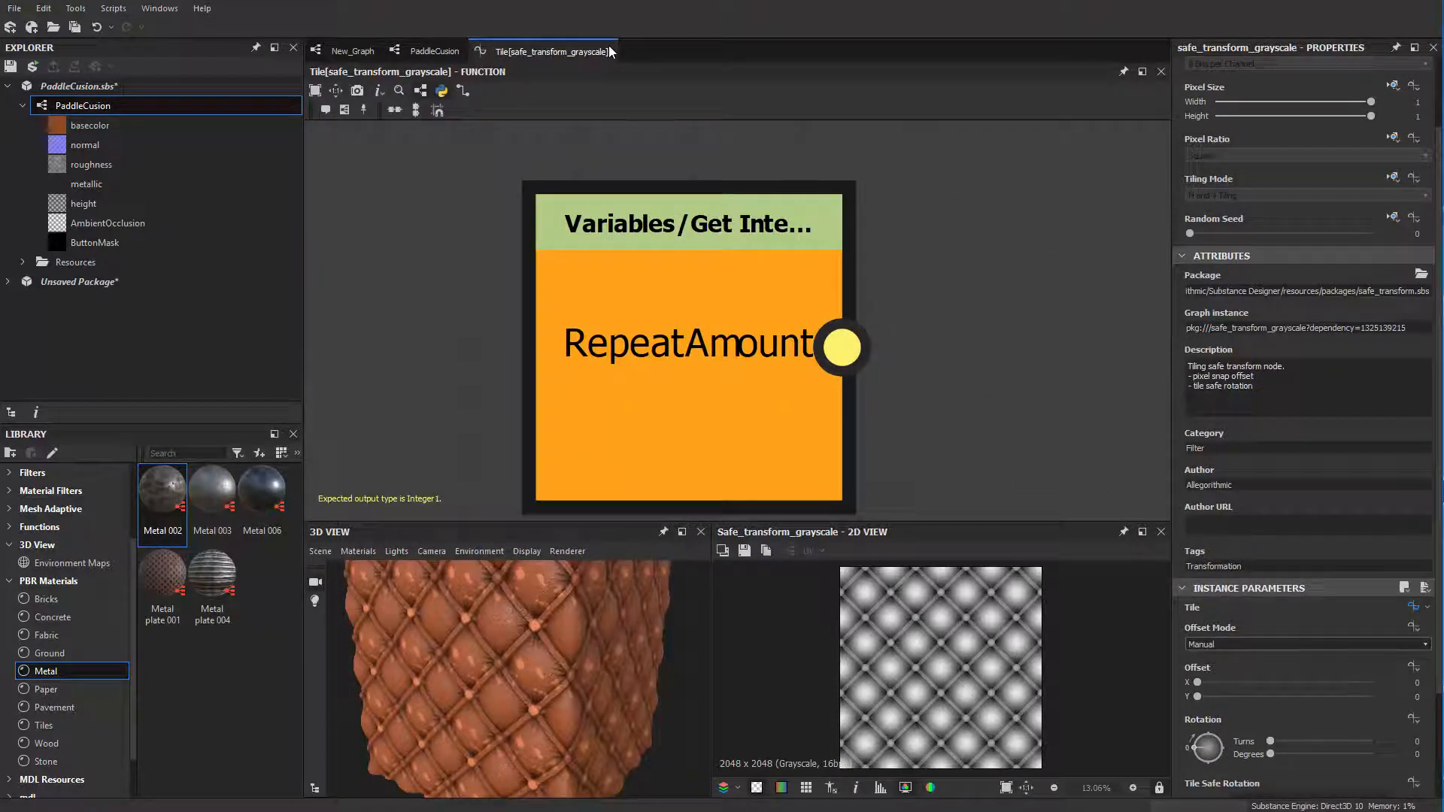
middle_drag(712, 379, 727, 341)
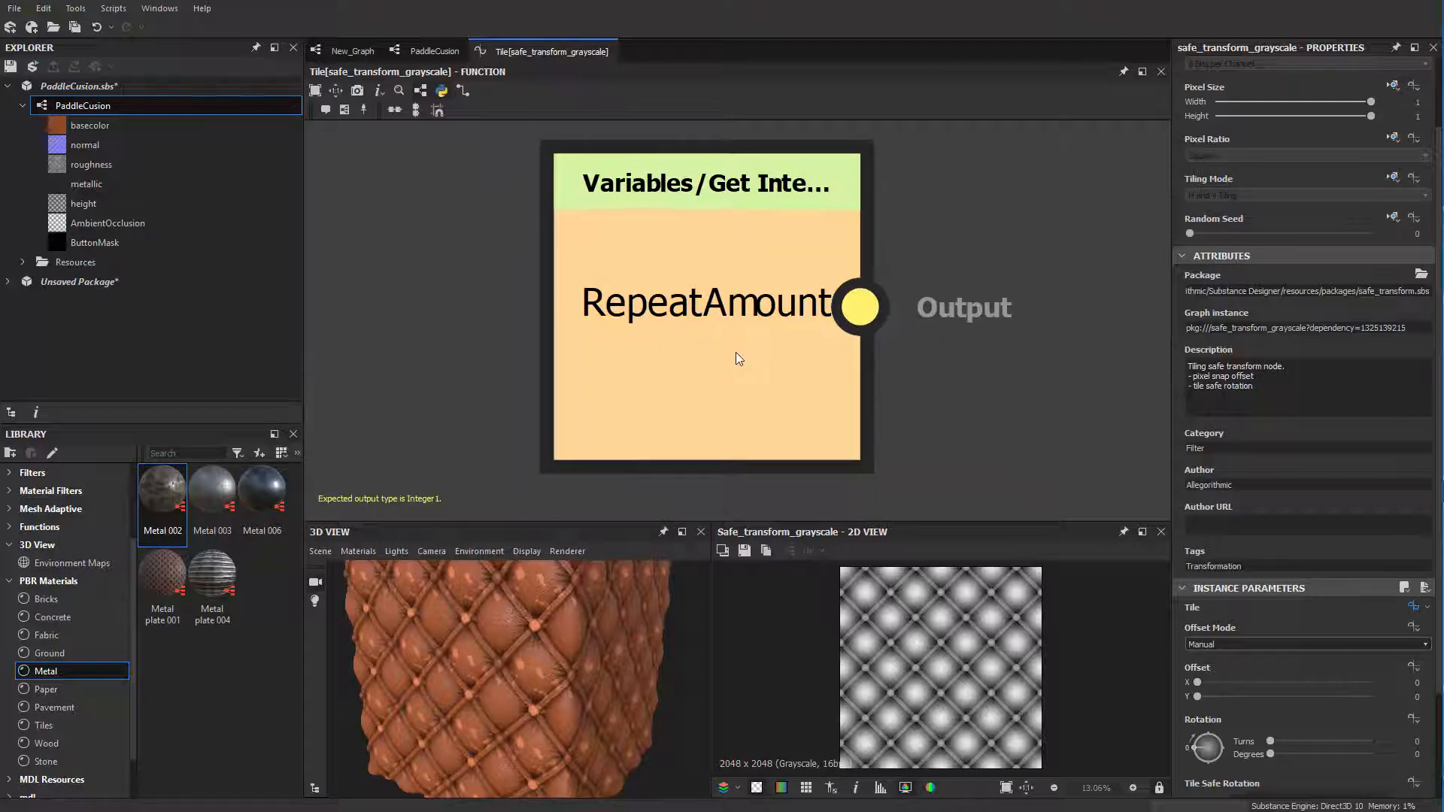
scroll(570, 265, down, 6)
drag(451, 195, 879, 419)
scroll(876, 418, up, 1)
key(f)
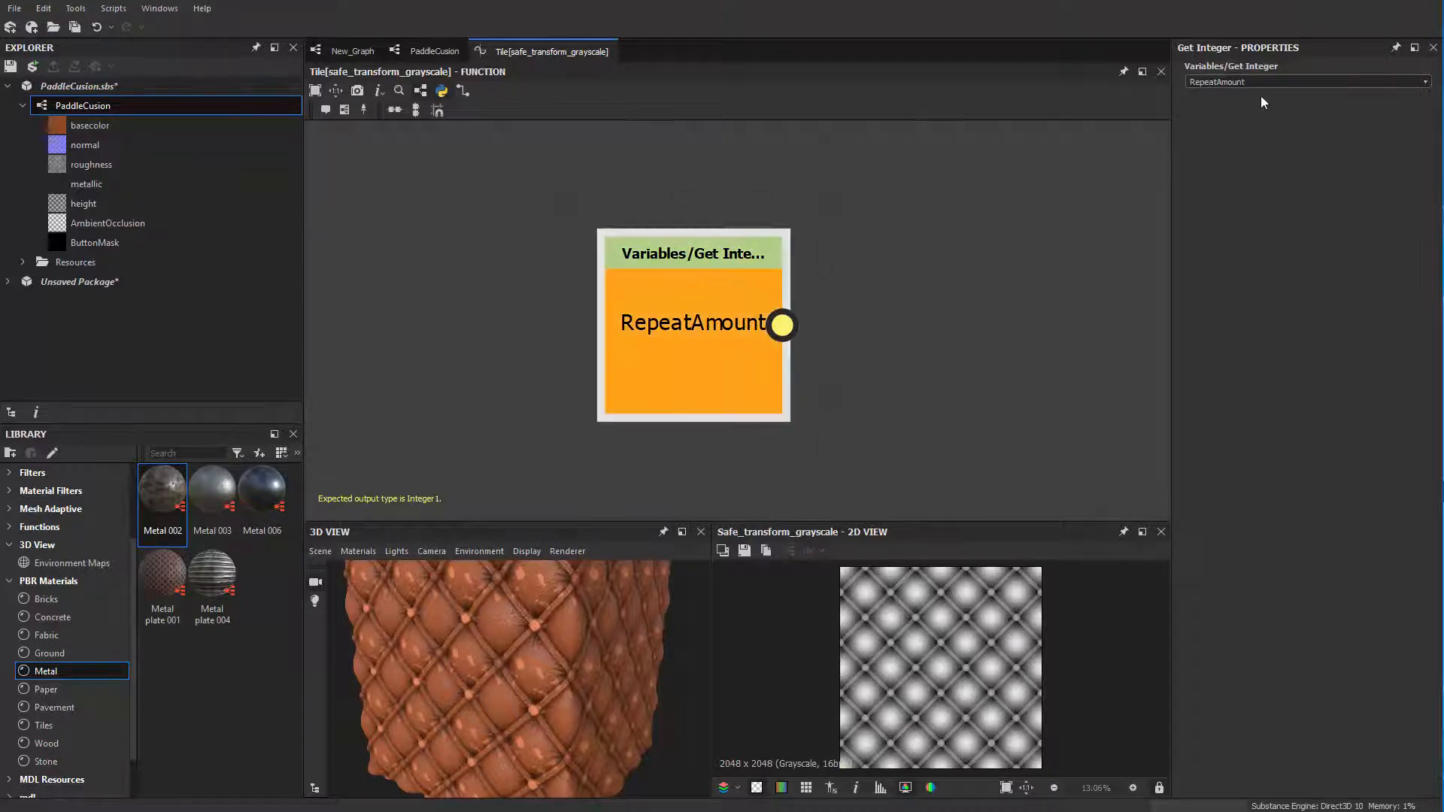
click(1425, 82)
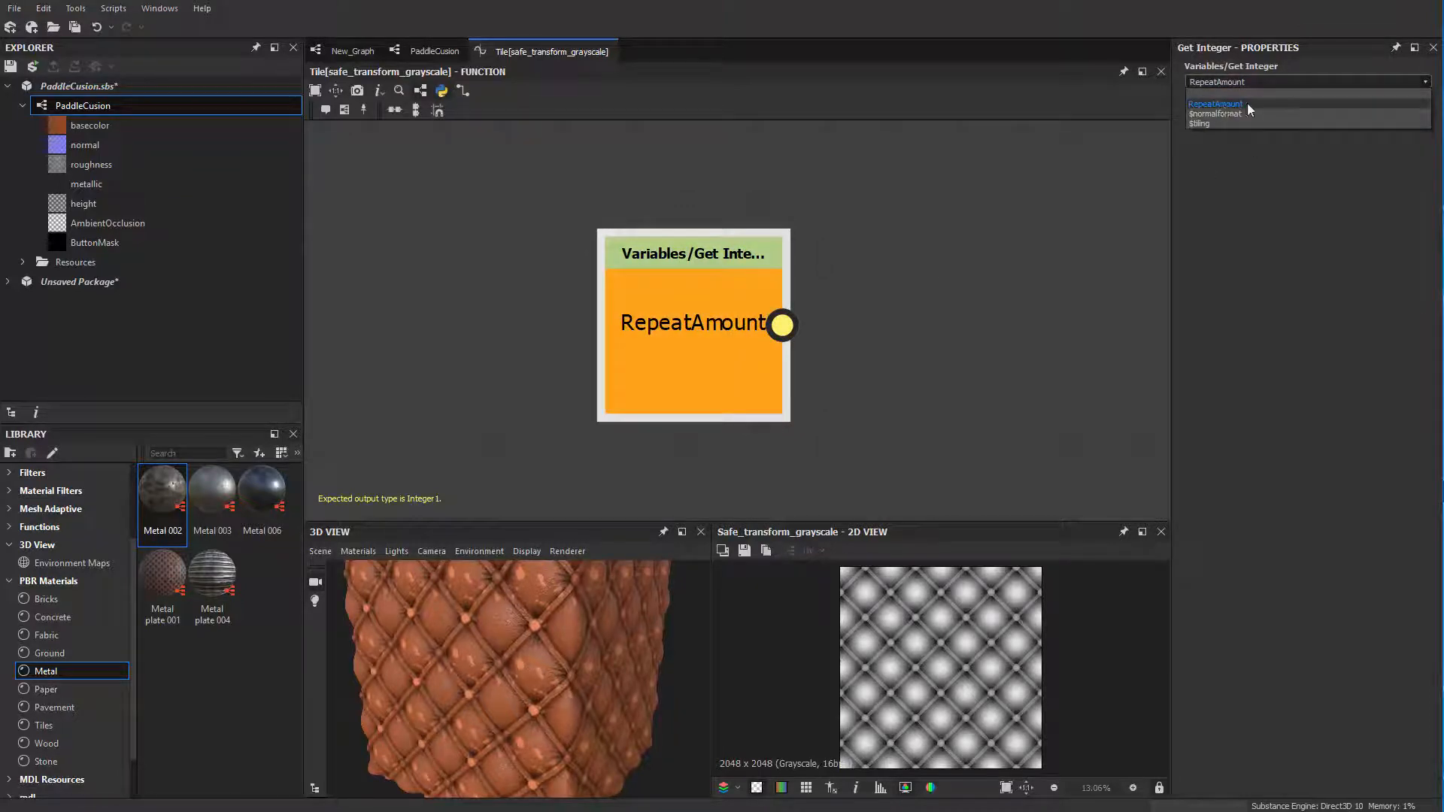
click(846, 302)
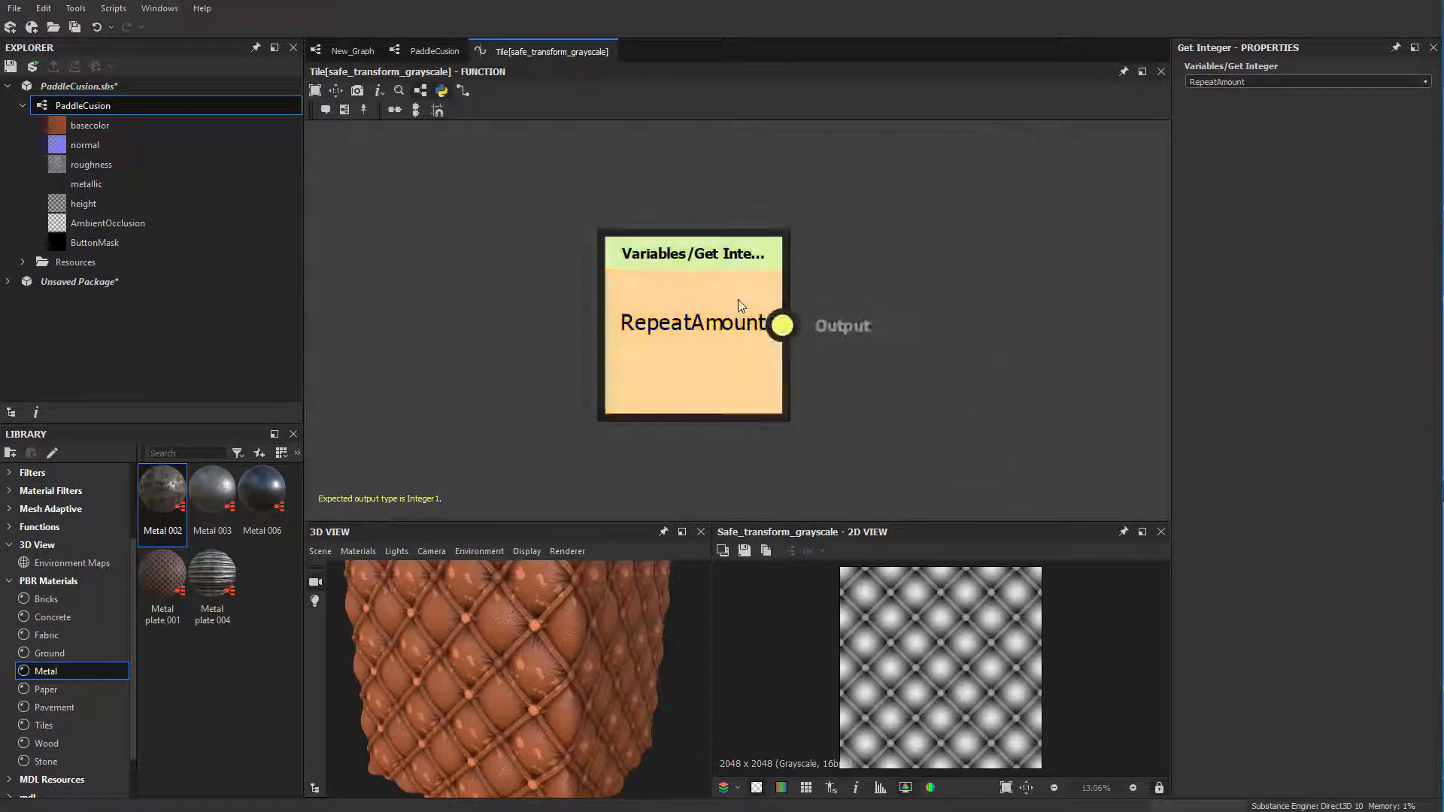
Step: Add a constant Integer node with value 1, set it as the function's output, and inspect the cushion's 3D preview
right_click(789, 262)
middle_drag(944, 213, 801, 213)
key(space)
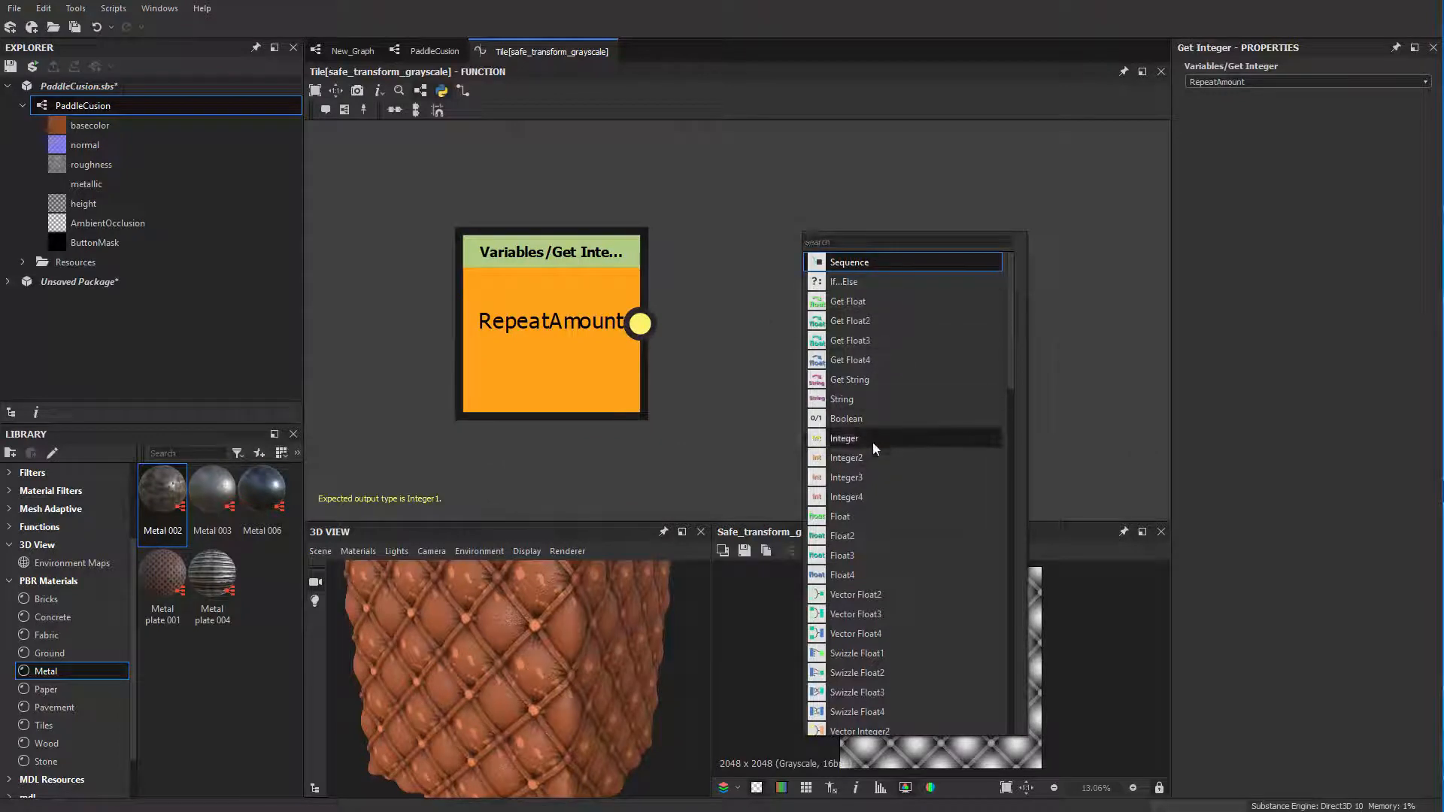
click(843, 438)
middle_drag(783, 270, 825, 329)
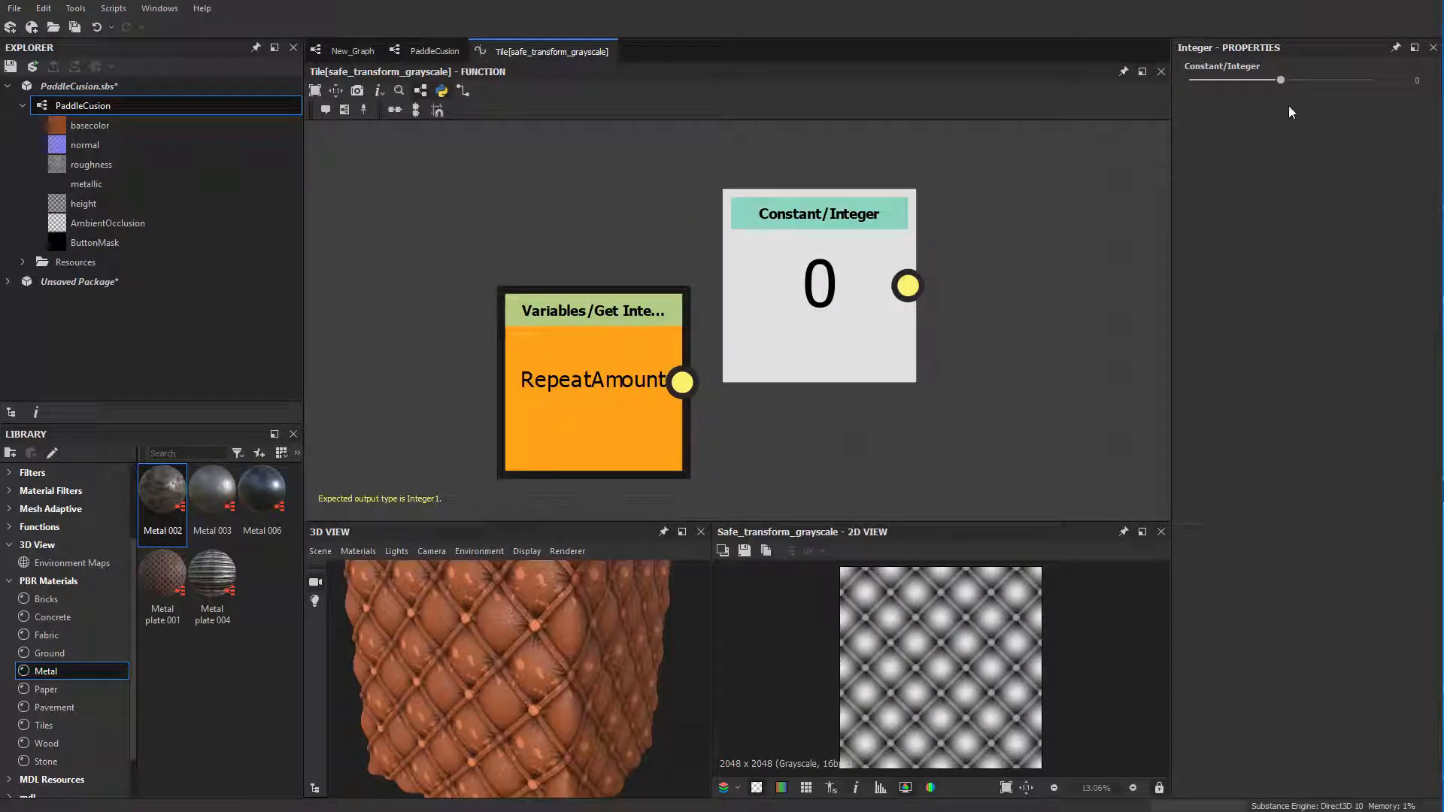
drag(1280, 80, 1298, 80)
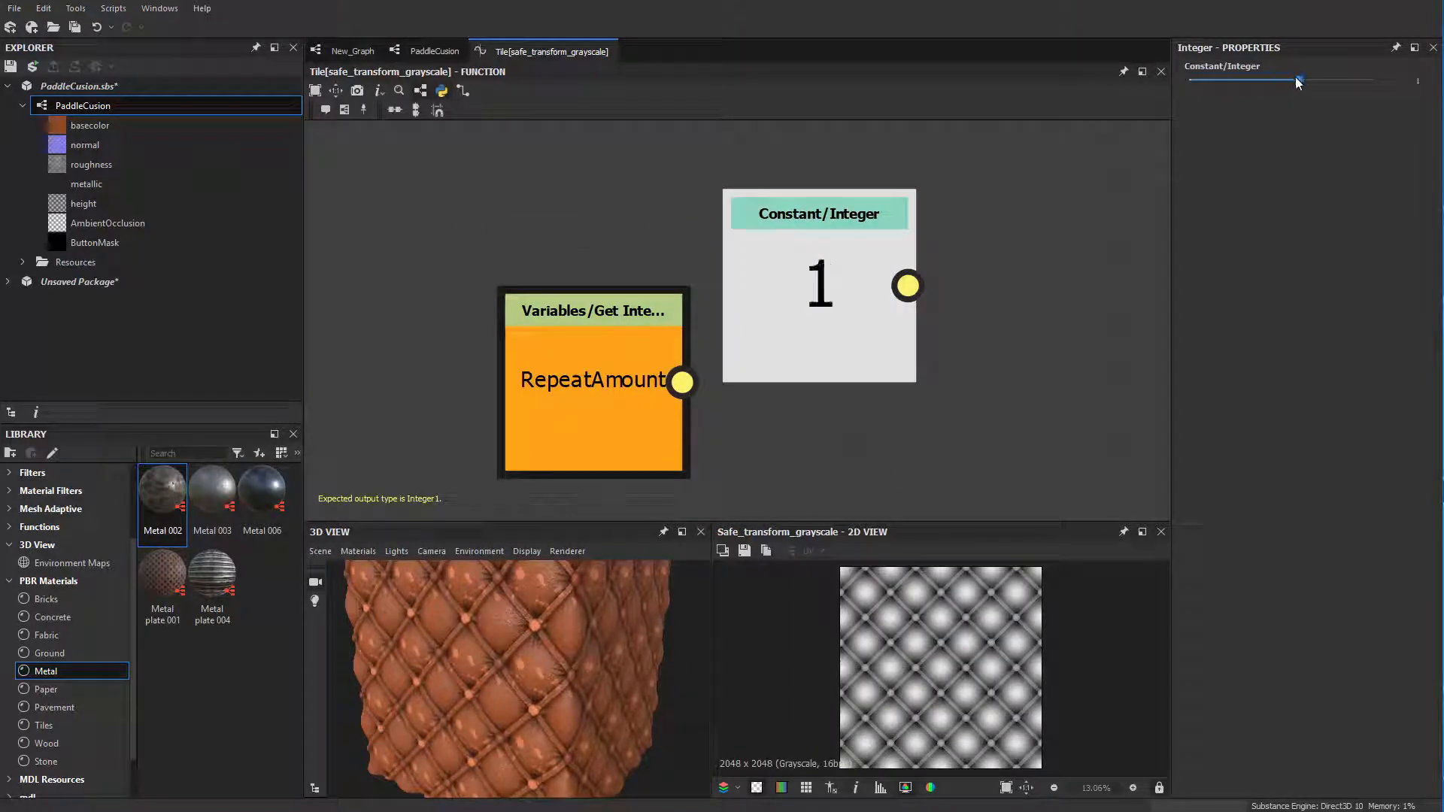
right_click(831, 231)
click(901, 296)
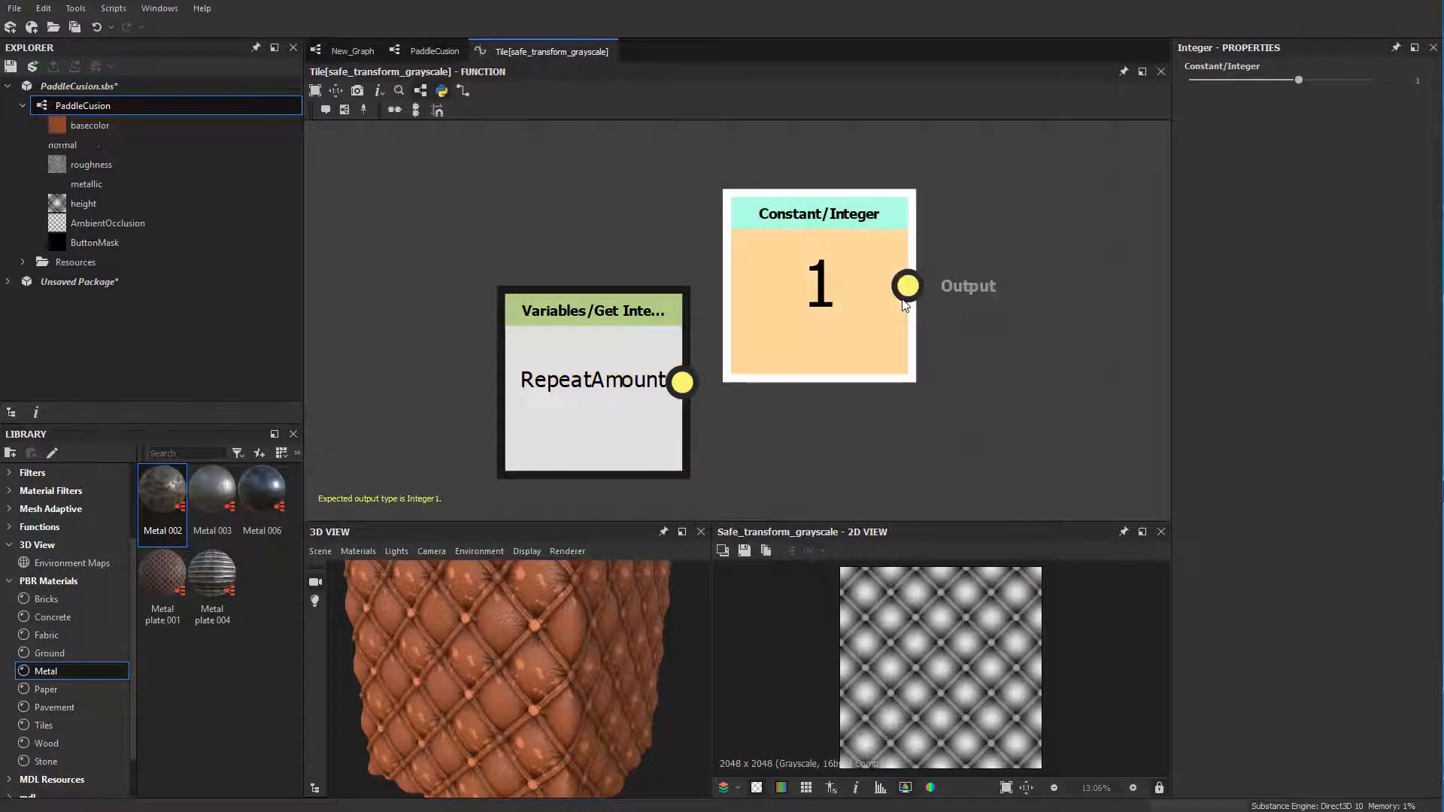
drag(540, 688, 612, 715)
drag(570, 666, 548, 662)
Step: Set the RepeatAmount Get Integer node as the function's output again and delete the constant Integer node
click(632, 374)
right_click(631, 373)
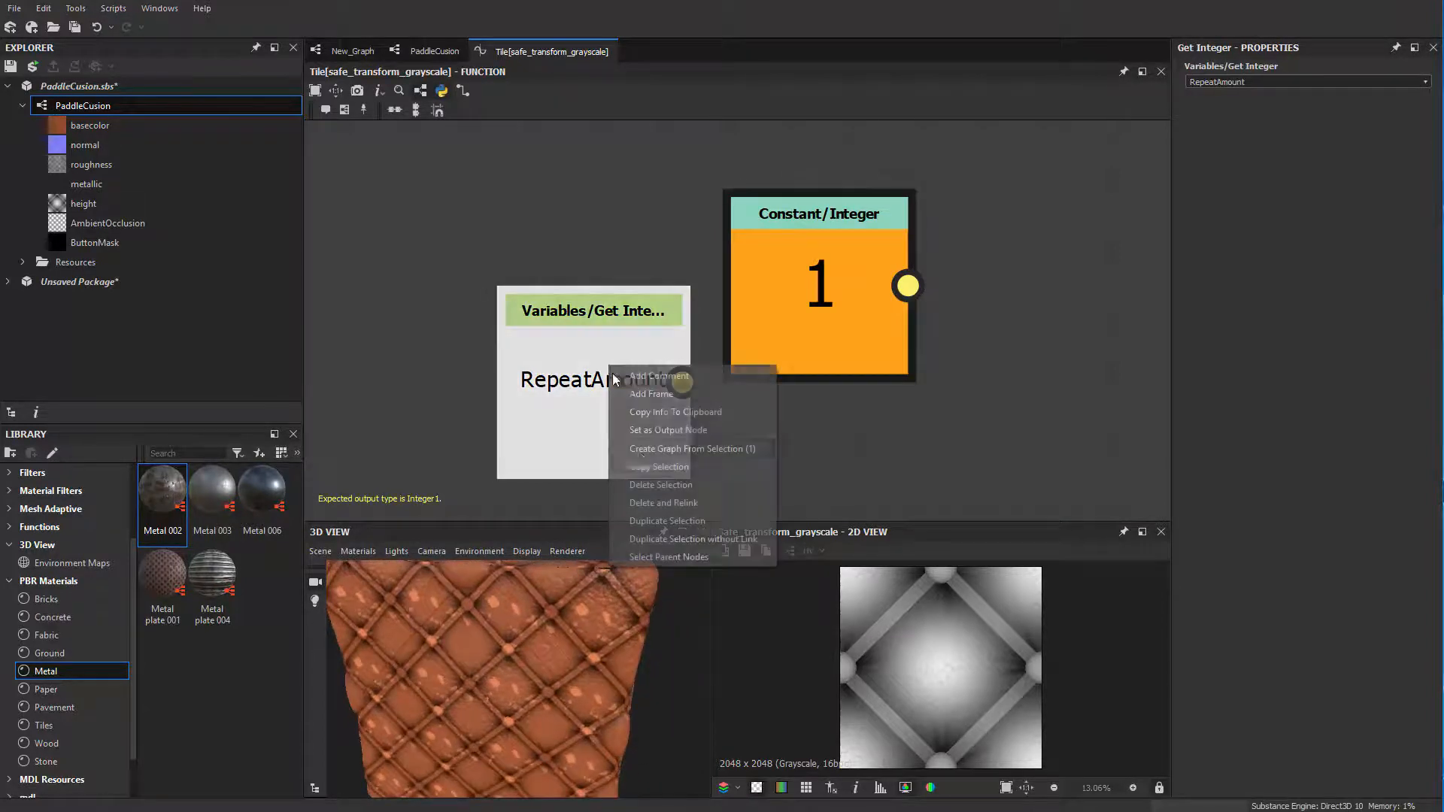
click(674, 434)
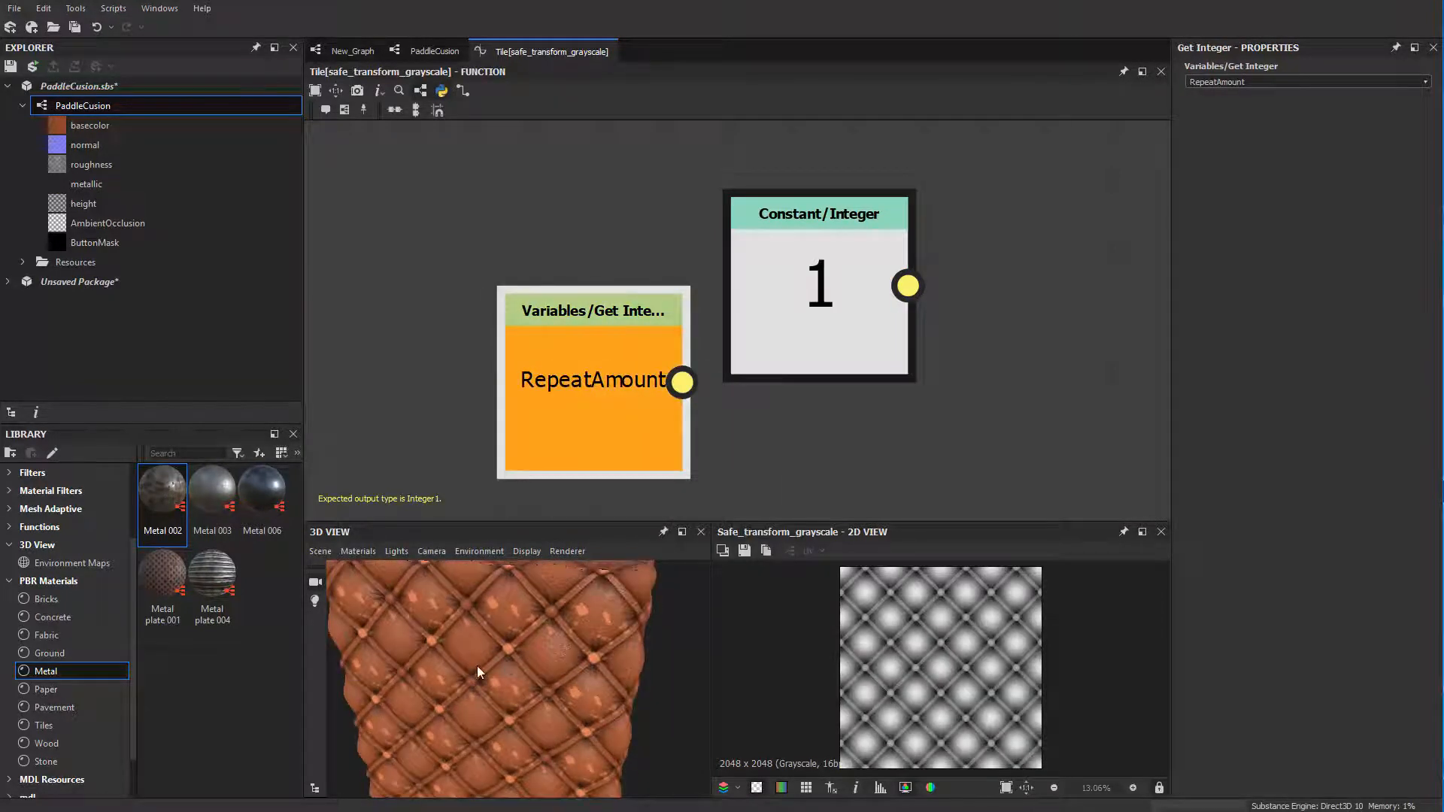
click(831, 343)
key(Delete)
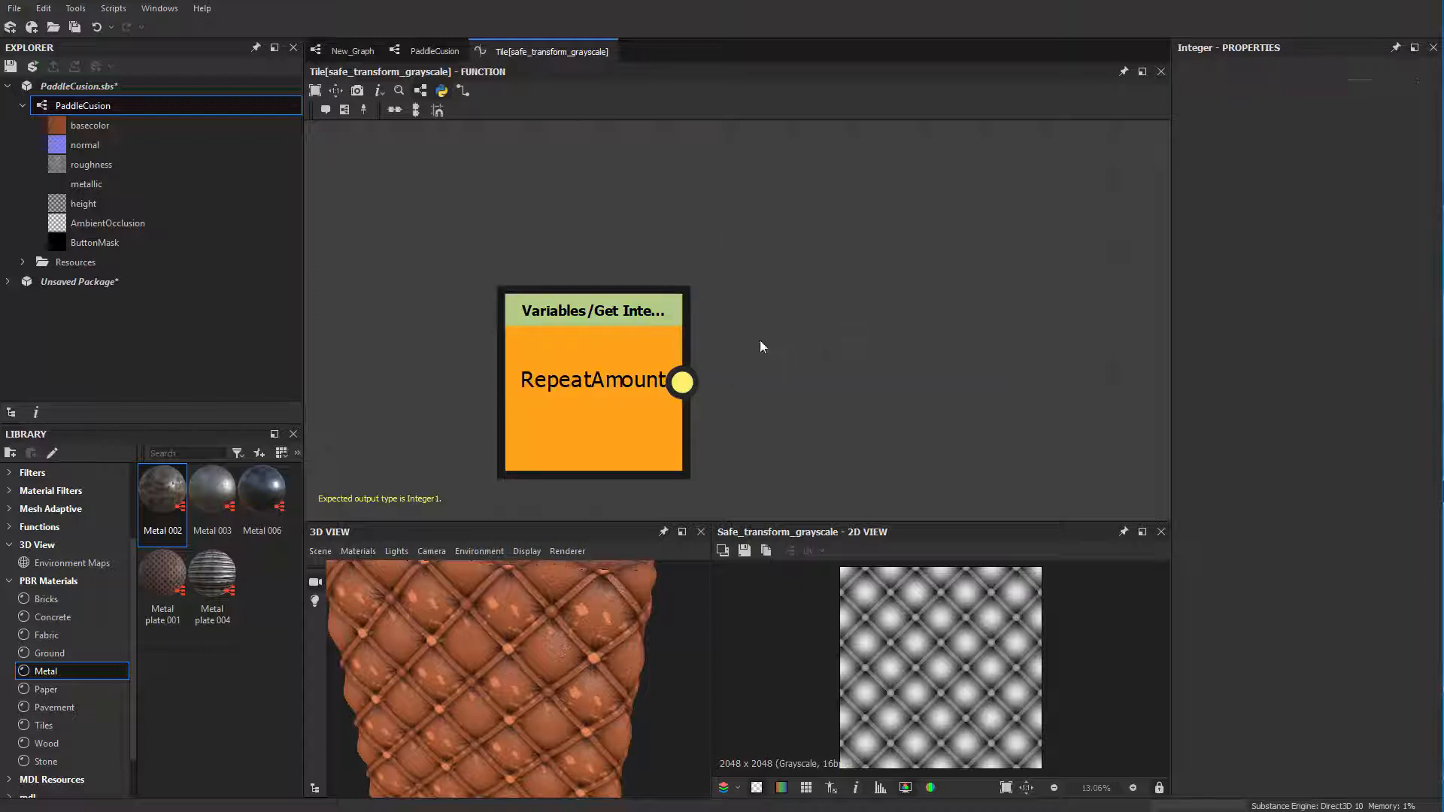
middle_drag(760, 343, 663, 318)
scroll(688, 315, down, 6)
middle_drag(821, 334, 885, 408)
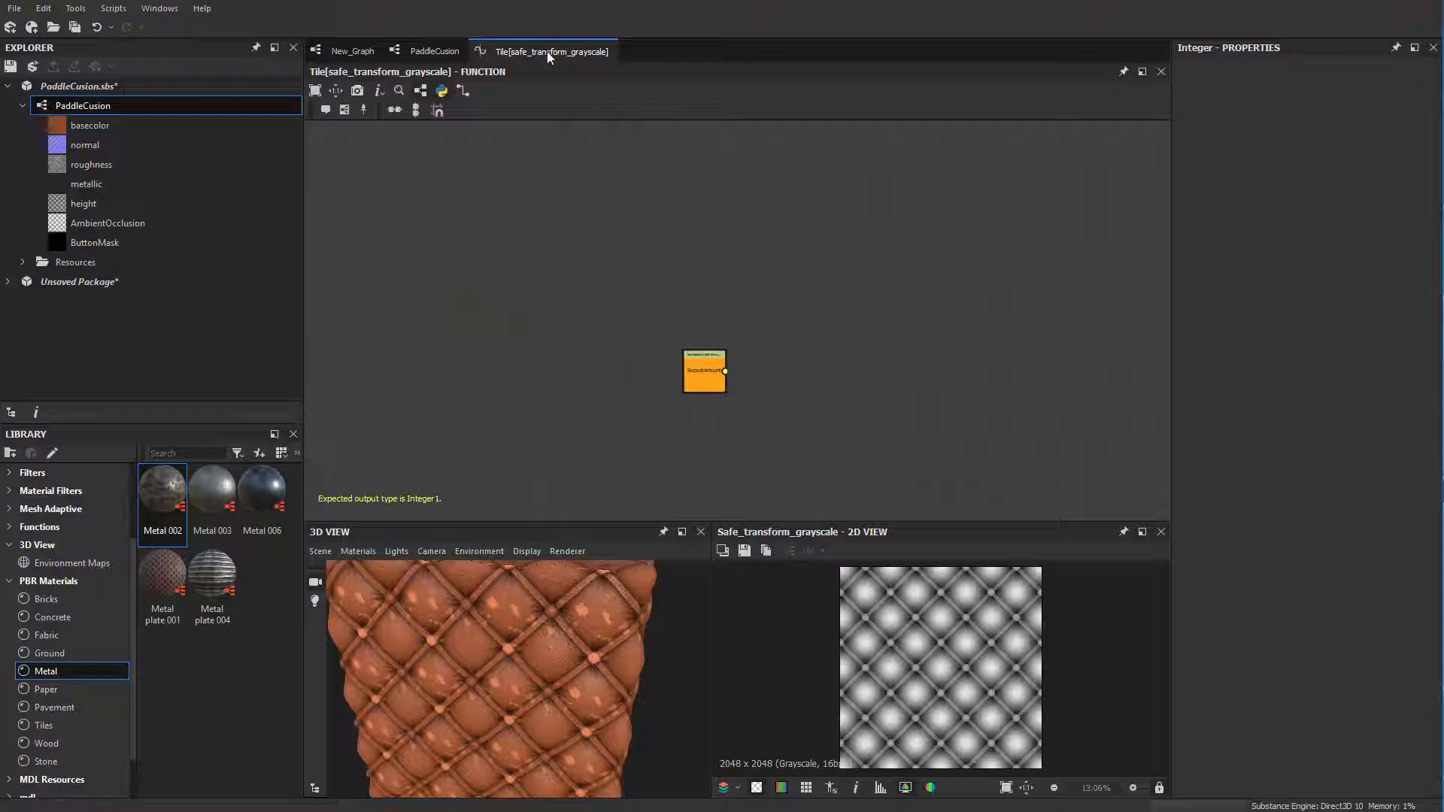
middle_drag(767, 222, 727, 174)
middle_drag(975, 351, 905, 385)
scroll(905, 385, up, 3)
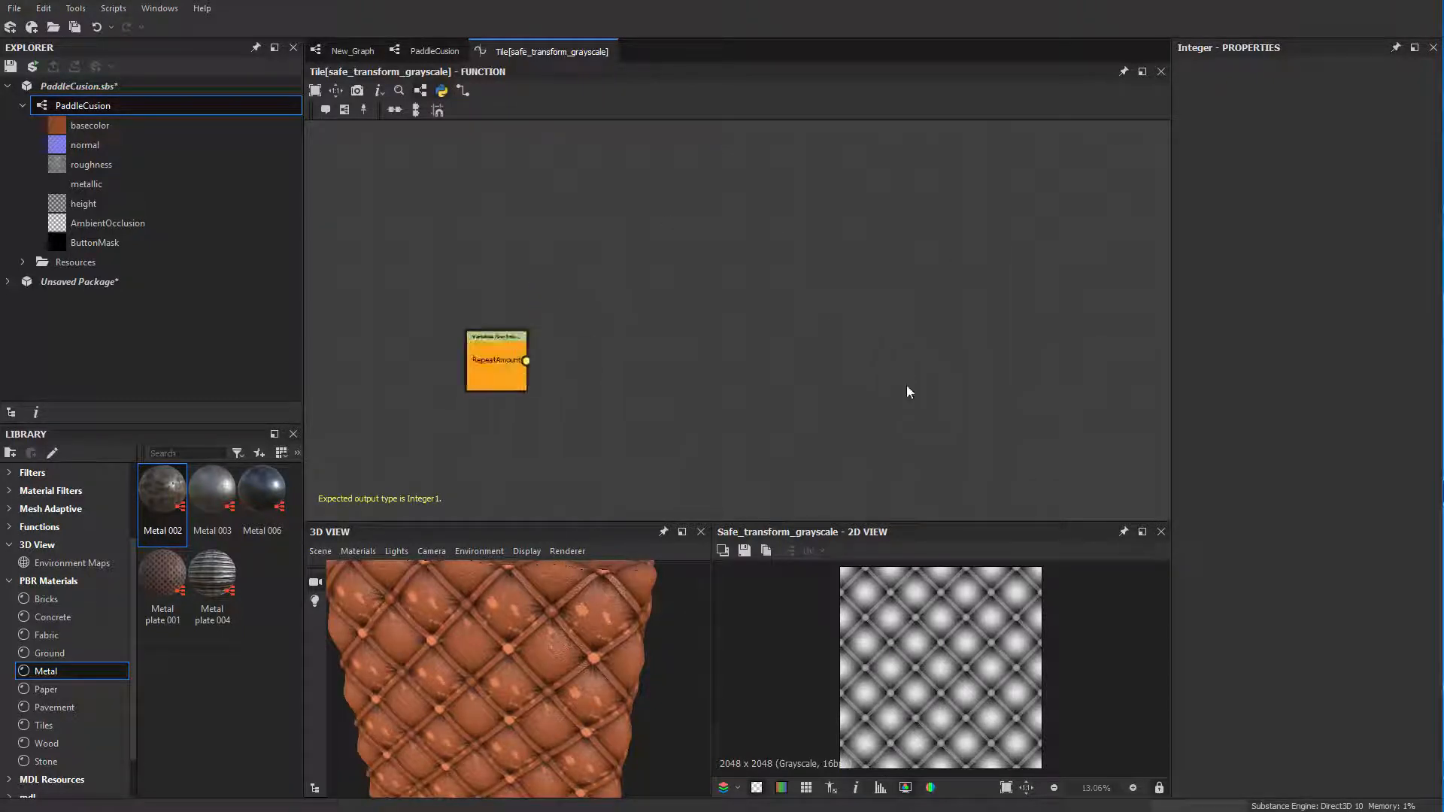
middle_drag(789, 358, 952, 332)
middle_drag(523, 213, 533, 215)
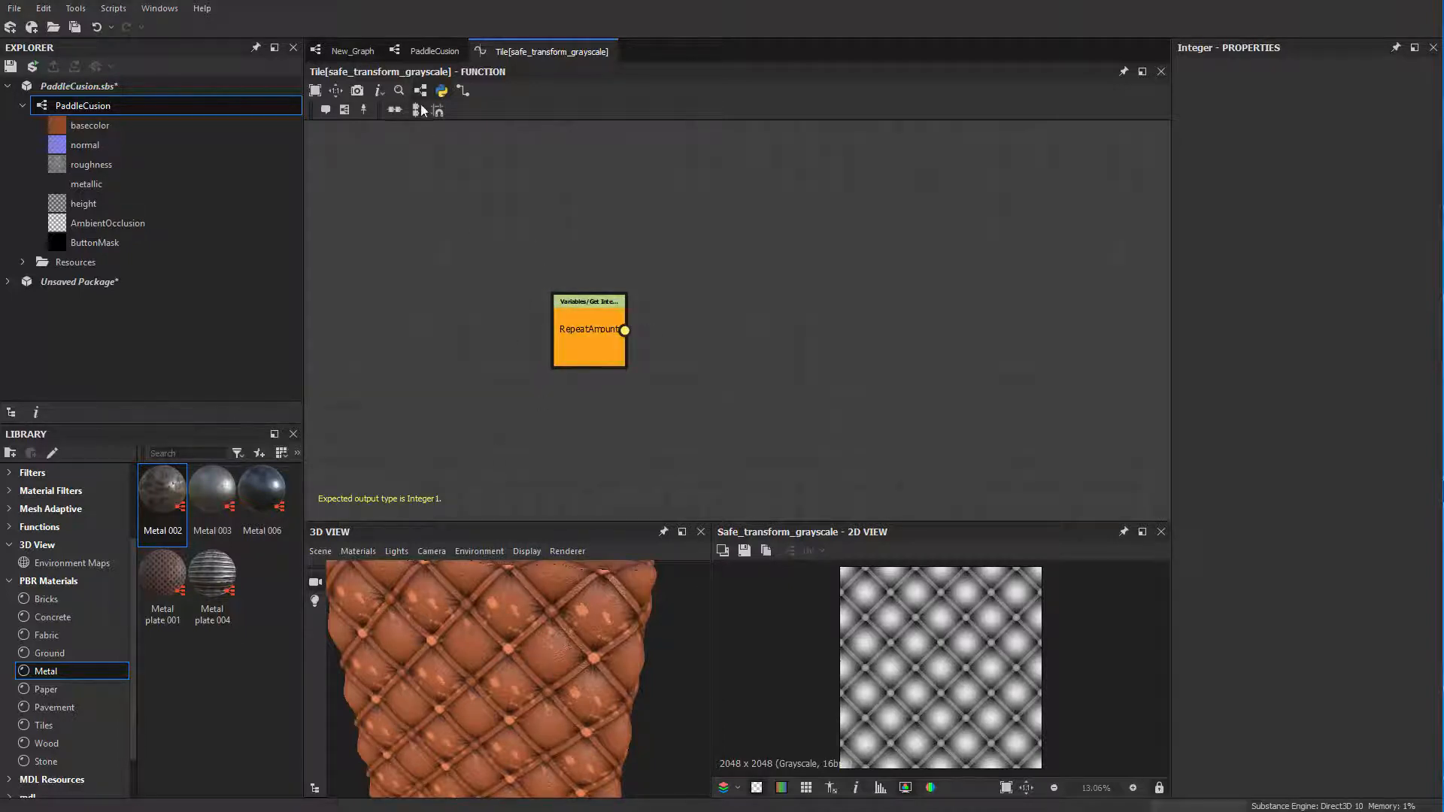
Step: Return to the PaddleCusion graph and examine the Tile setting of the height branch's Safe Transform Grayscale node and the surrounding nodes
click(432, 51)
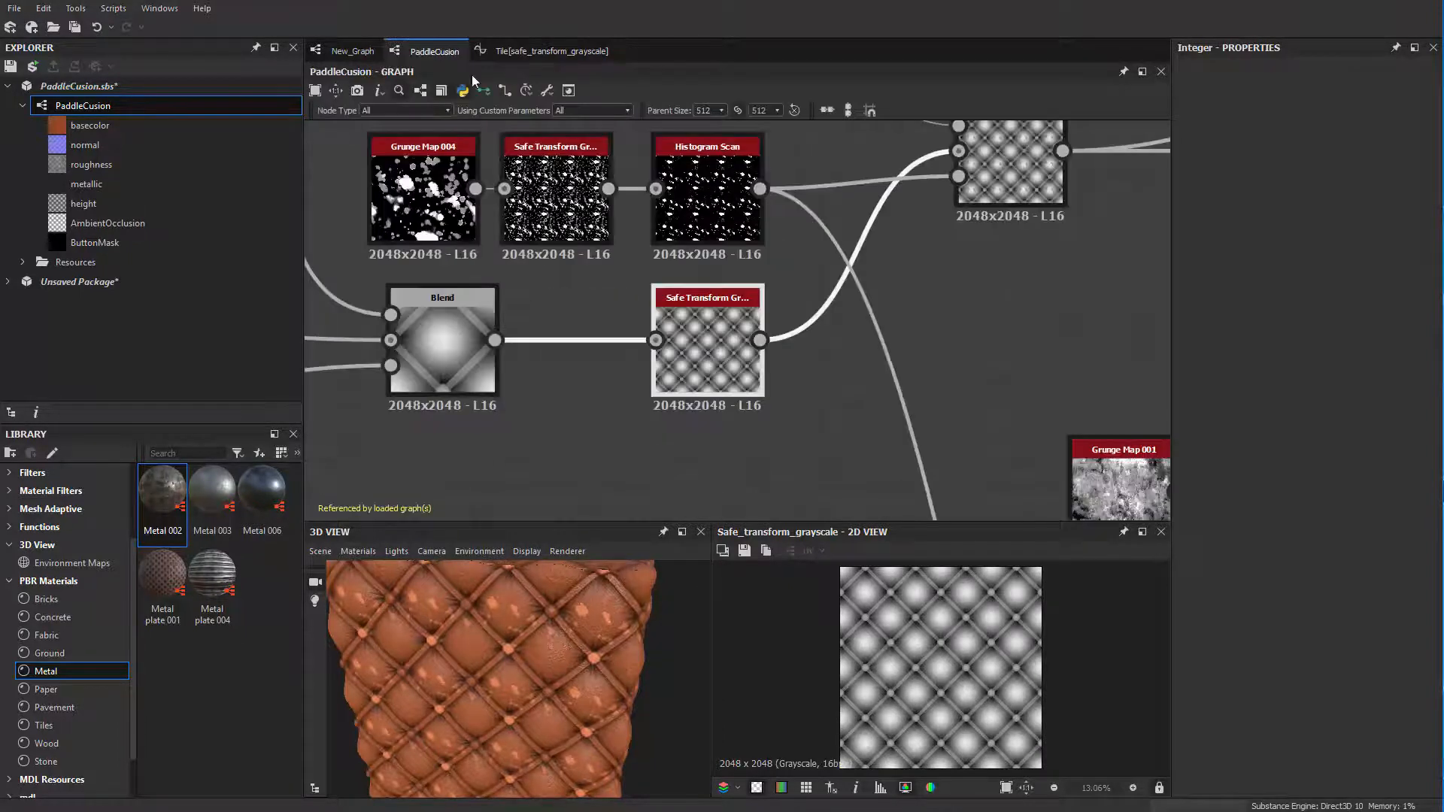
middle_drag(940, 262, 863, 333)
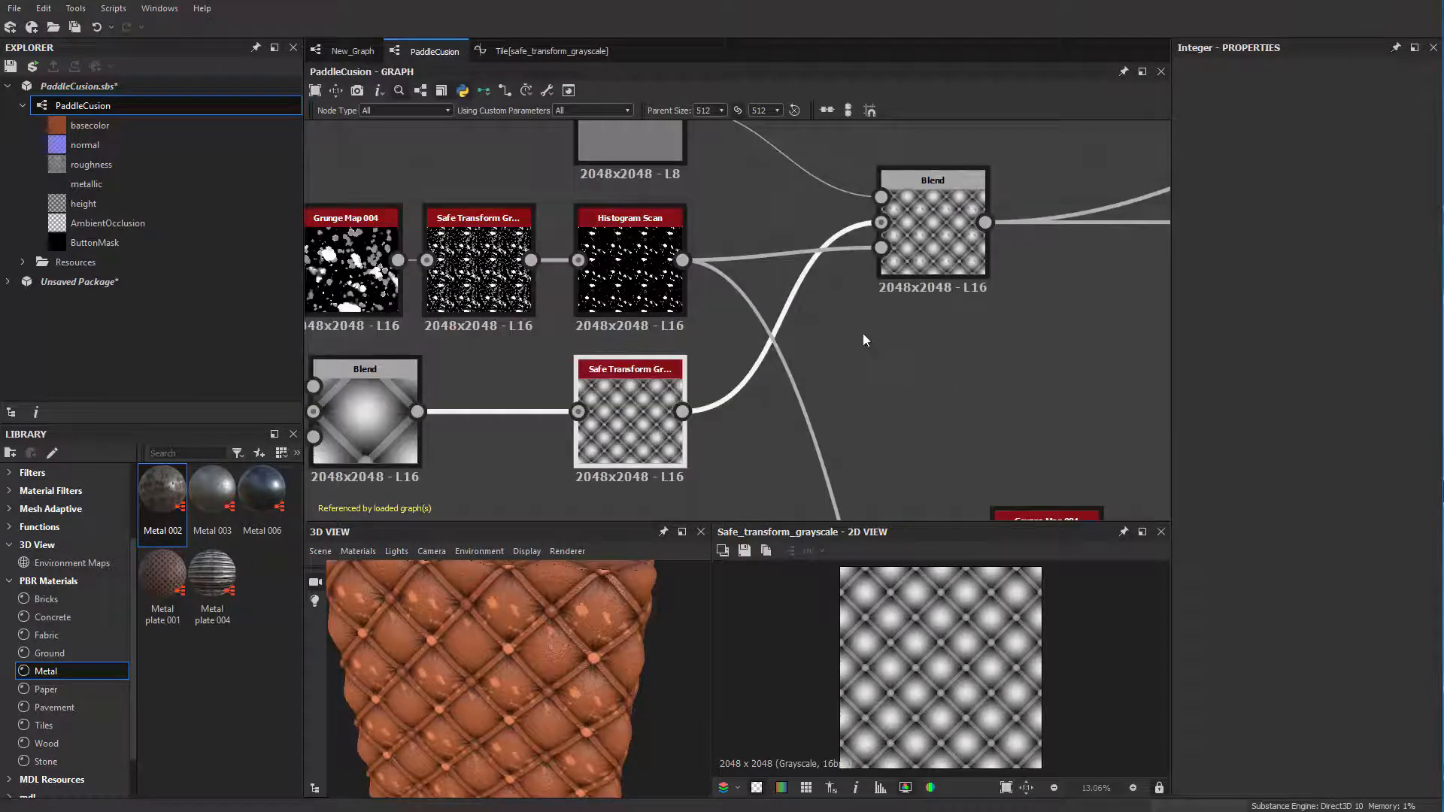
click(641, 410)
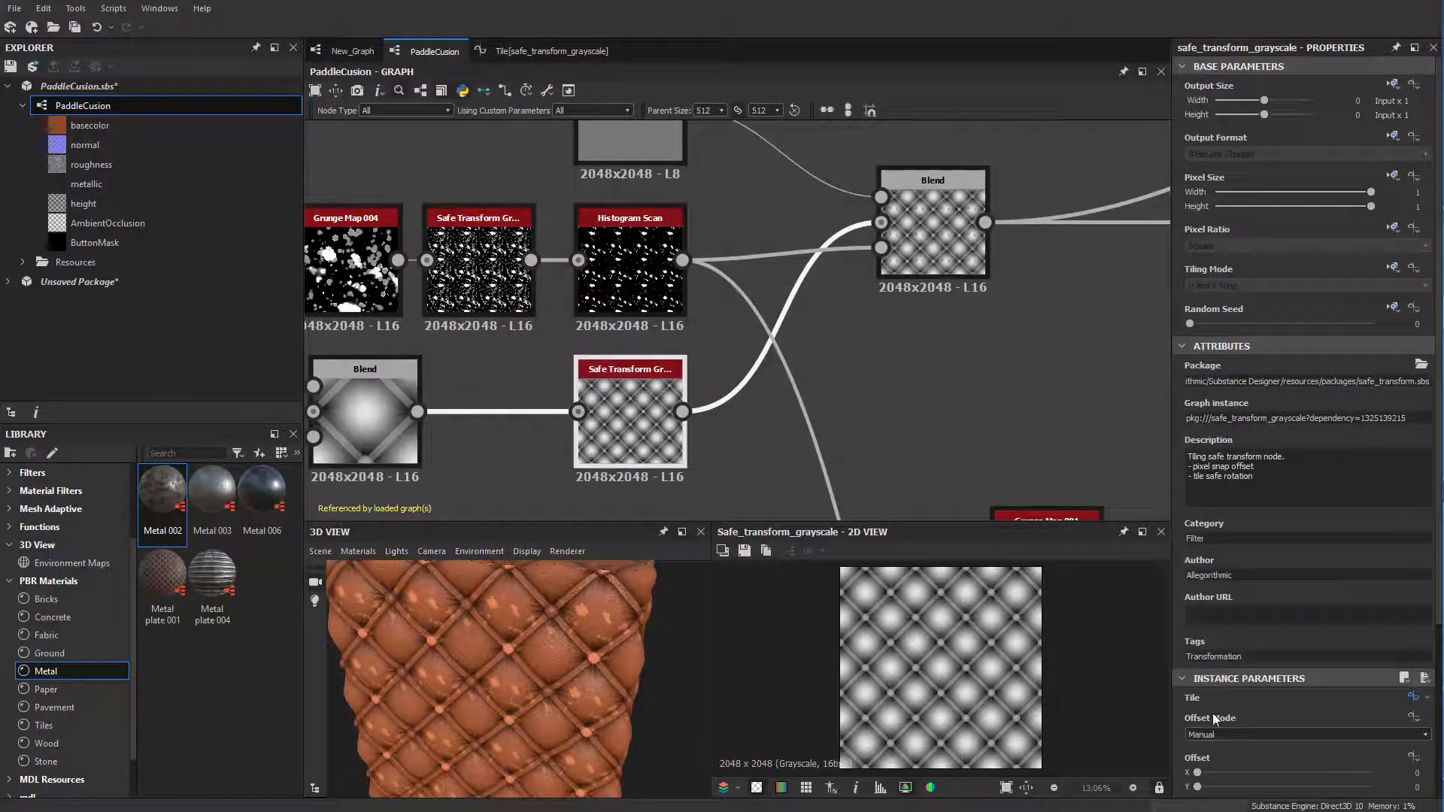
middle_drag(813, 430, 959, 341)
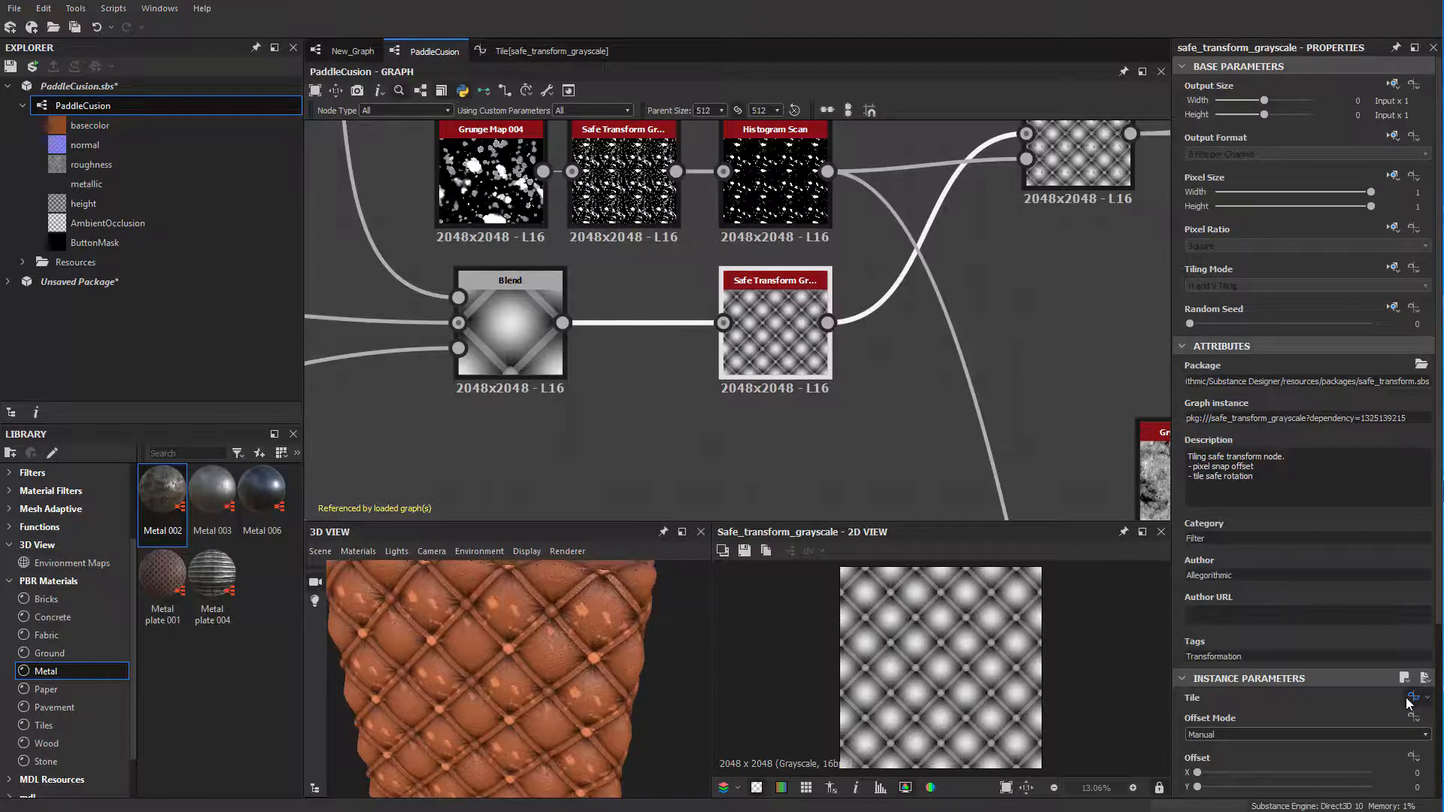
scroll(449, 207, down, 5)
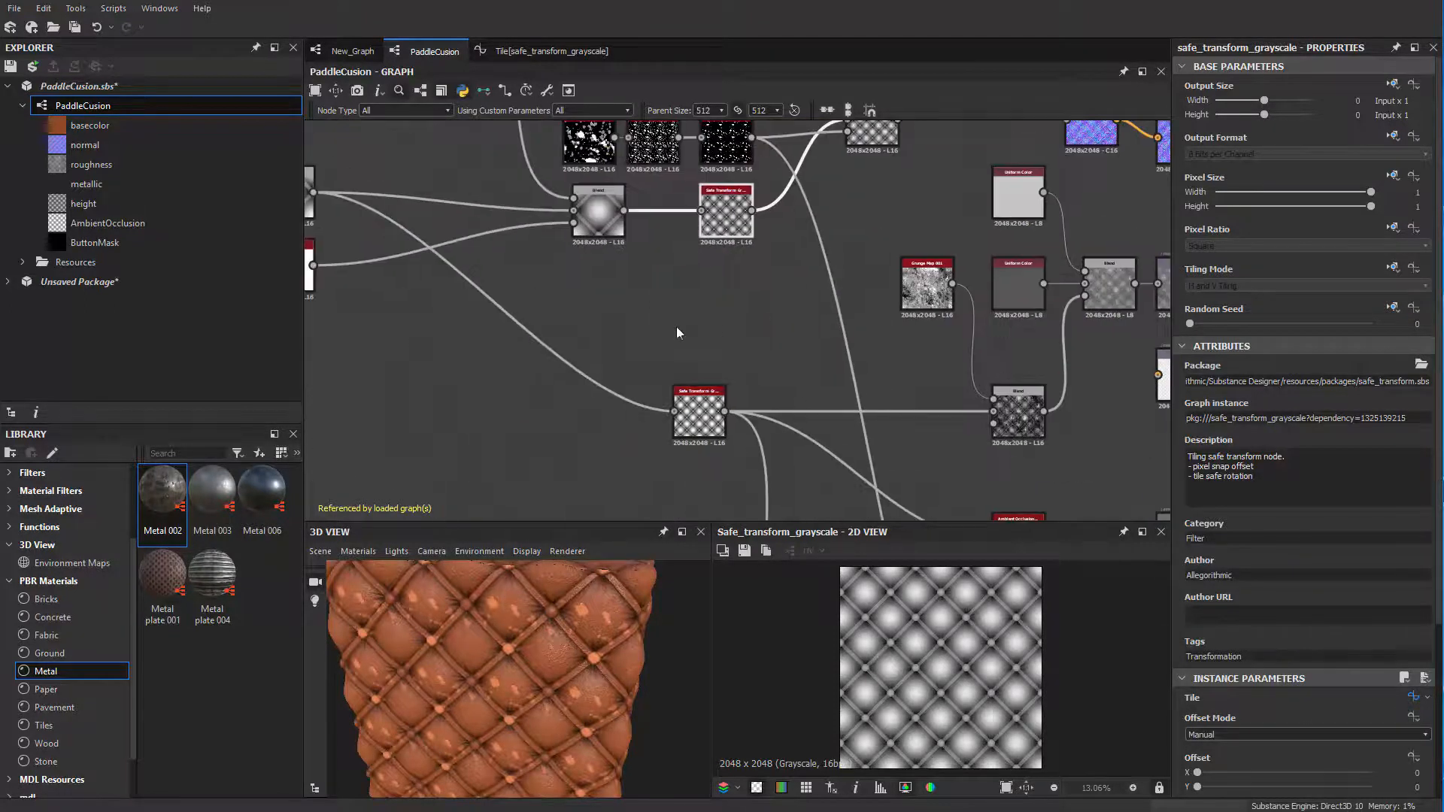
middle_drag(675, 326, 628, 378)
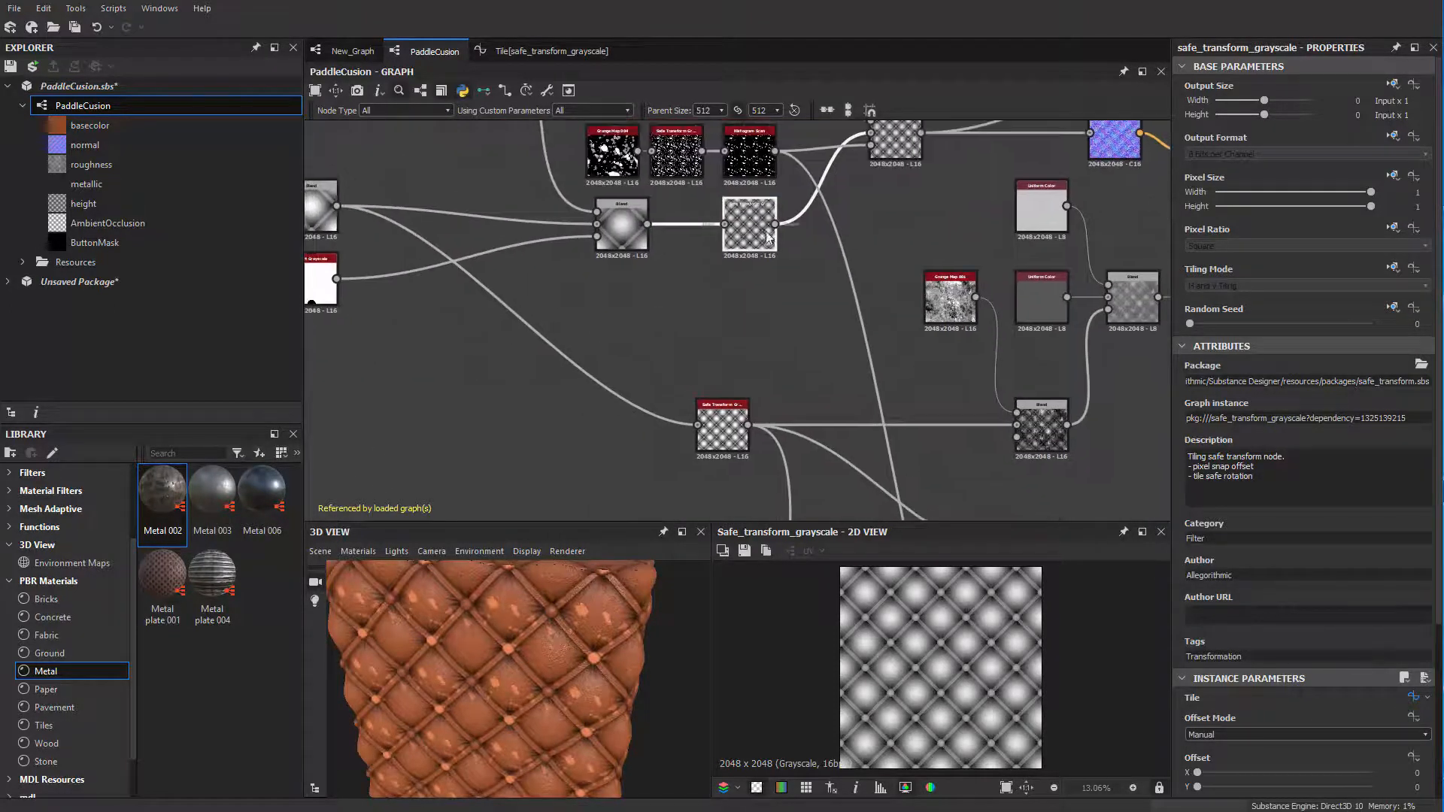
middle_drag(625, 257, 814, 388)
middle_drag(825, 182, 633, 310)
Step: Show the 2D output and parameters of the Histogram Scan node in the Grunge Map 004 chain
scroll(631, 306, up, 3)
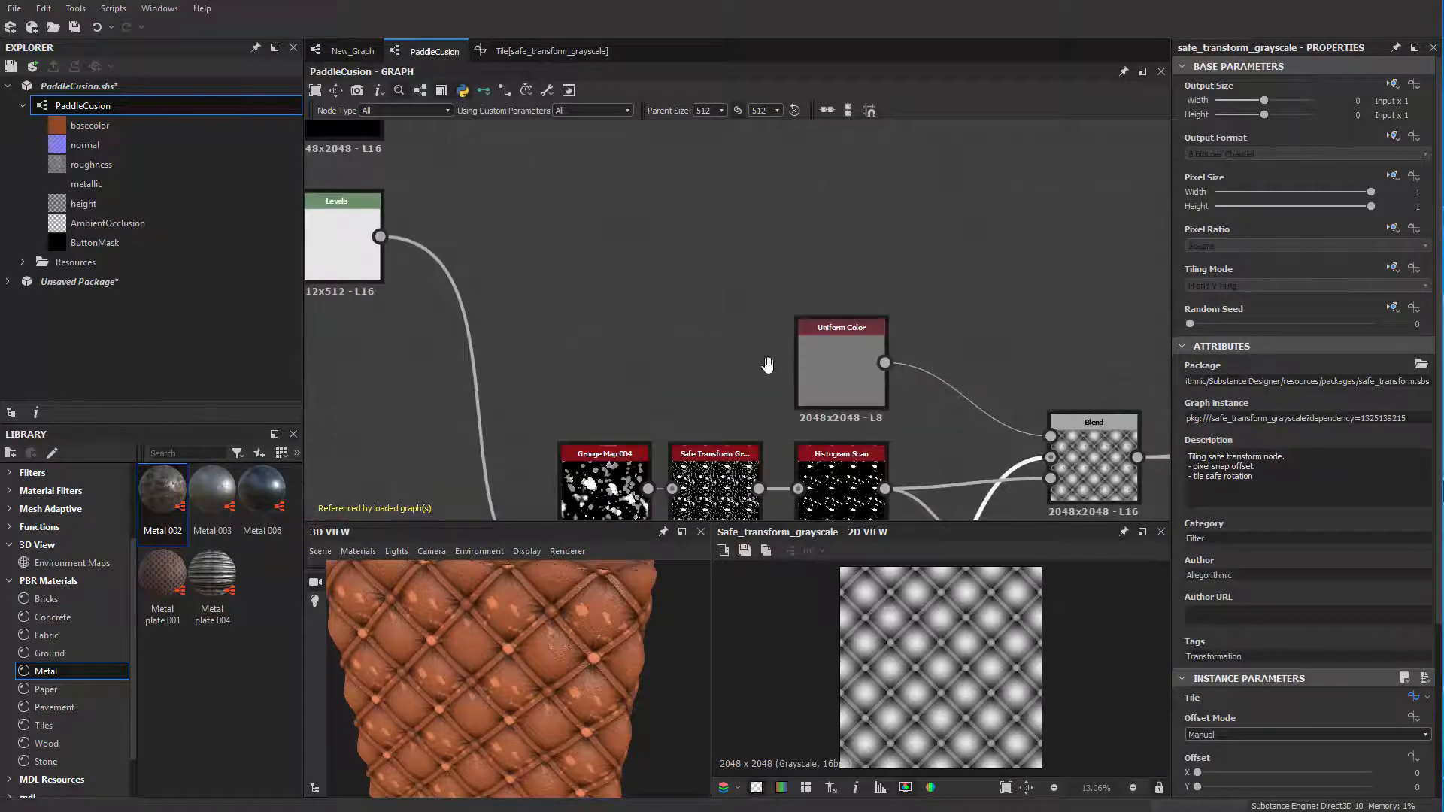
middle_drag(767, 366, 630, 224)
scroll(637, 254, up, 1)
scroll(639, 262, up, 2)
middle_drag(593, 279, 775, 233)
scroll(777, 235, up, 1)
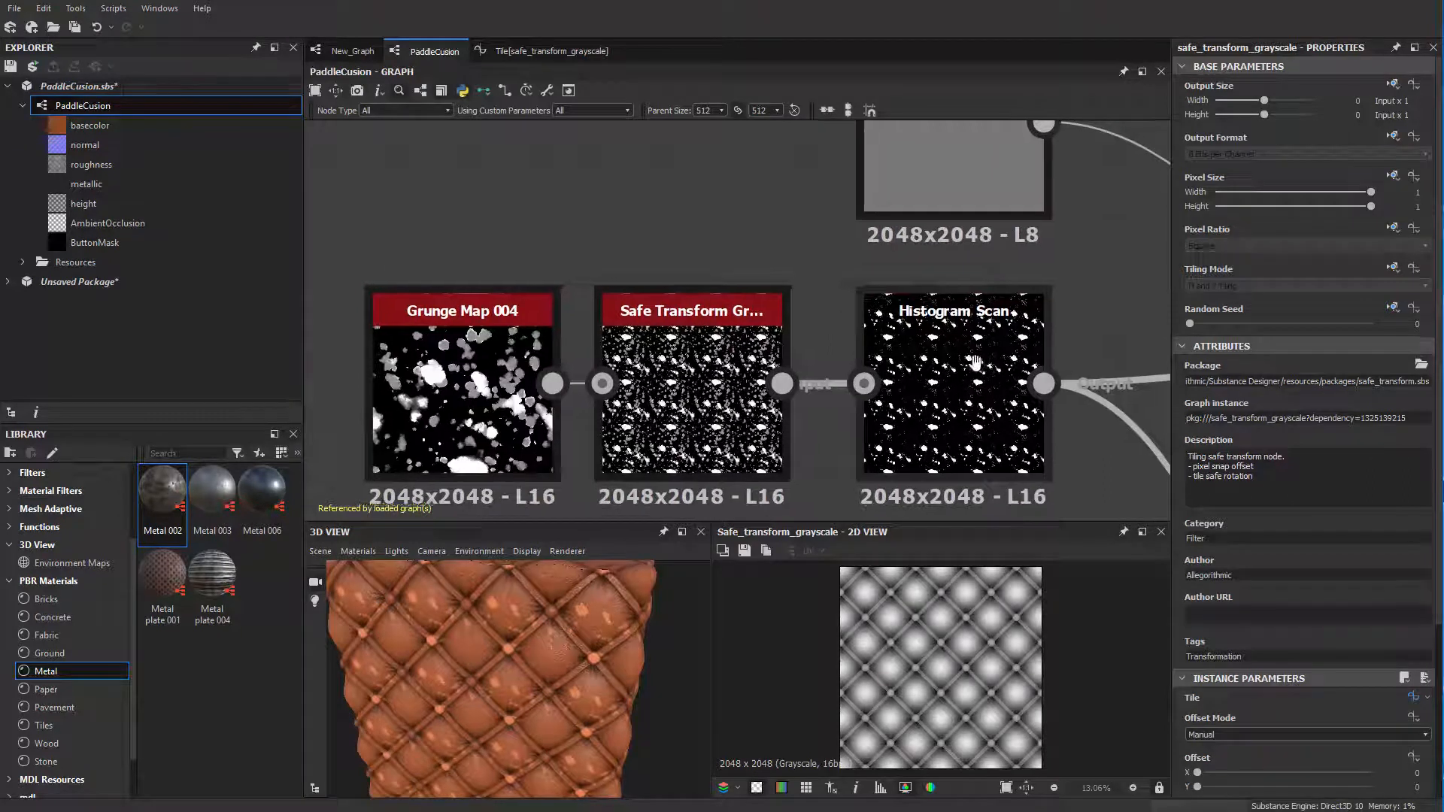
middle_drag(976, 388, 896, 329)
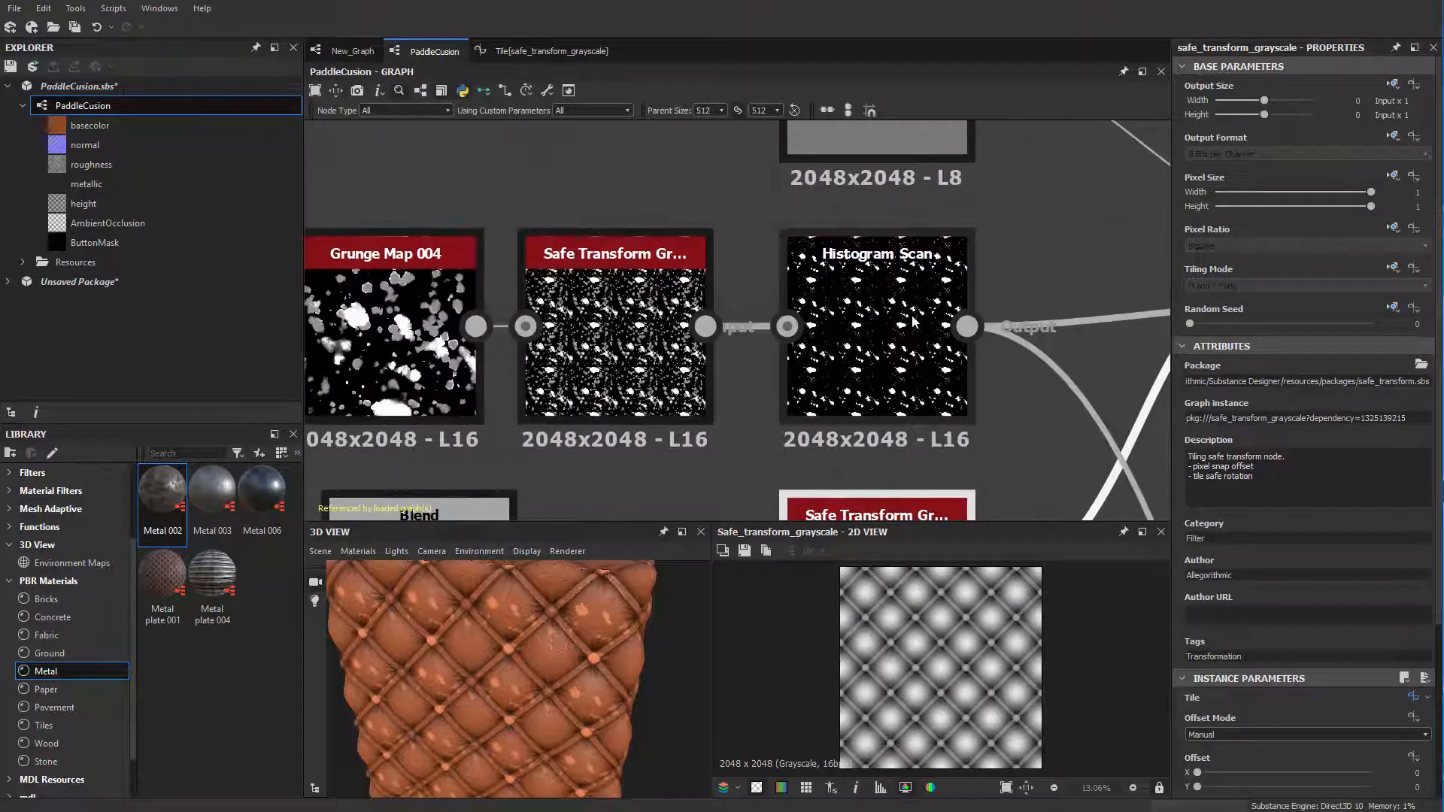
click(854, 315)
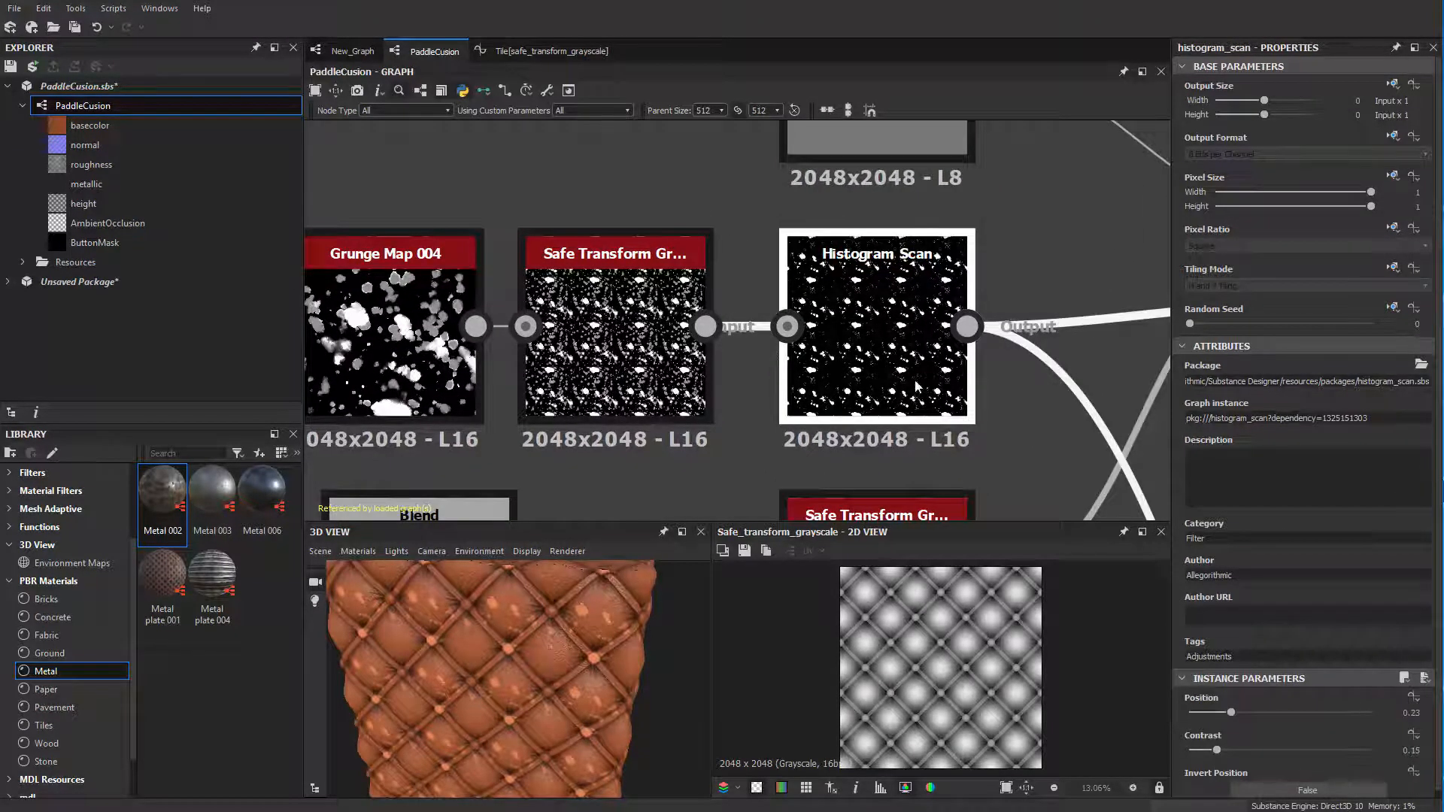
middle_drag(916, 386, 818, 340)
double_click(696, 310)
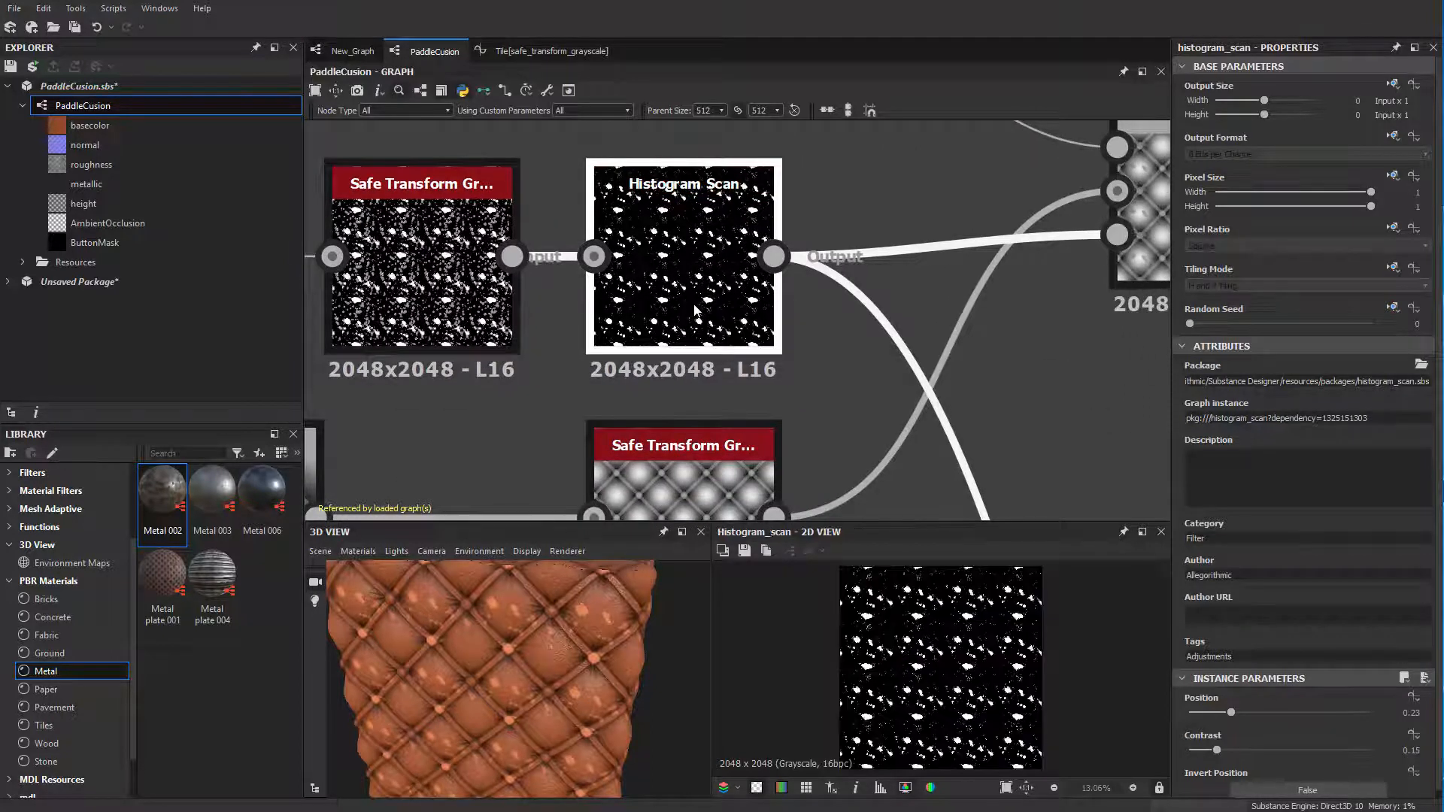
middle_drag(798, 393, 716, 339)
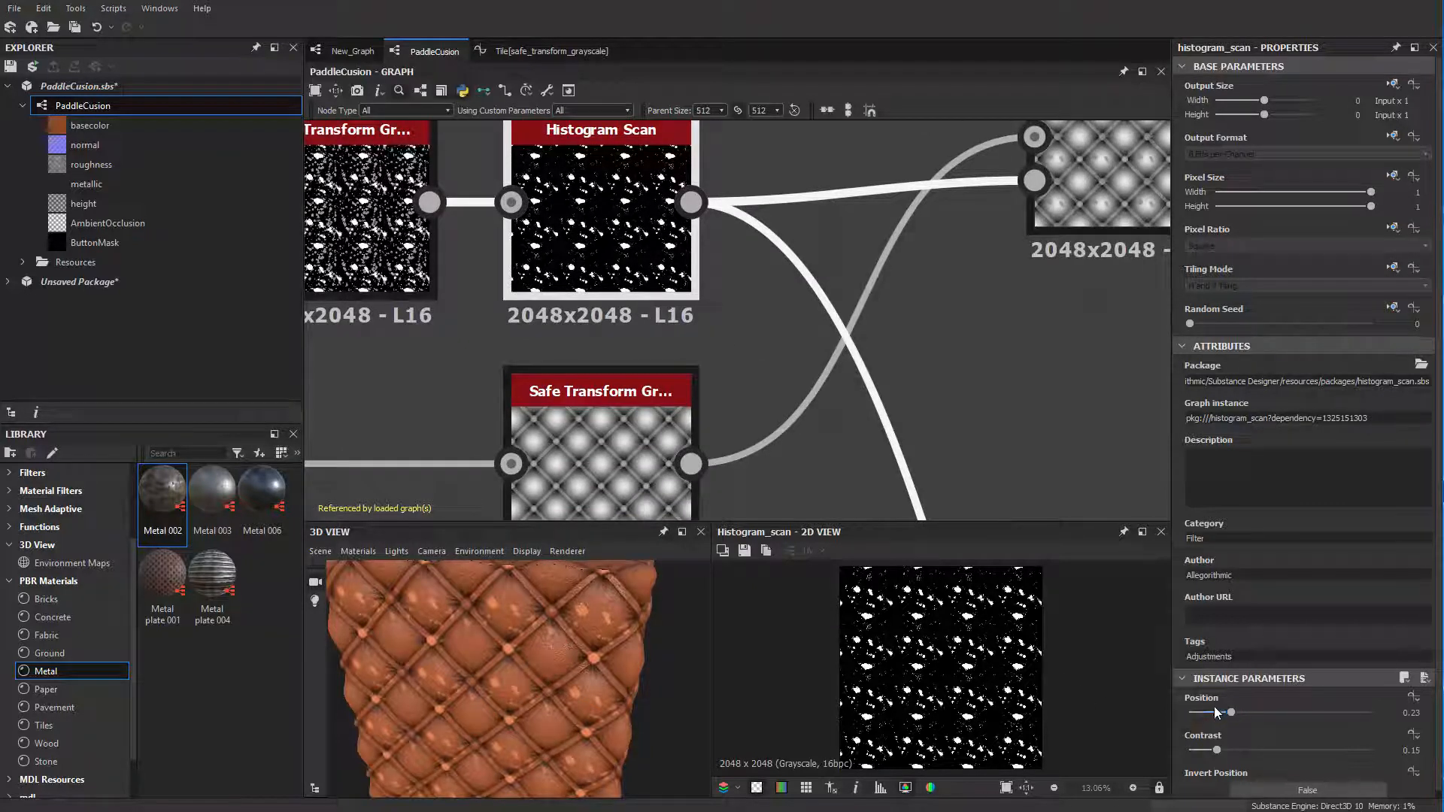
Step: Expose the Histogram Scan node's Position parameter as a new graph input named ImperfectionAmount
click(1417, 700)
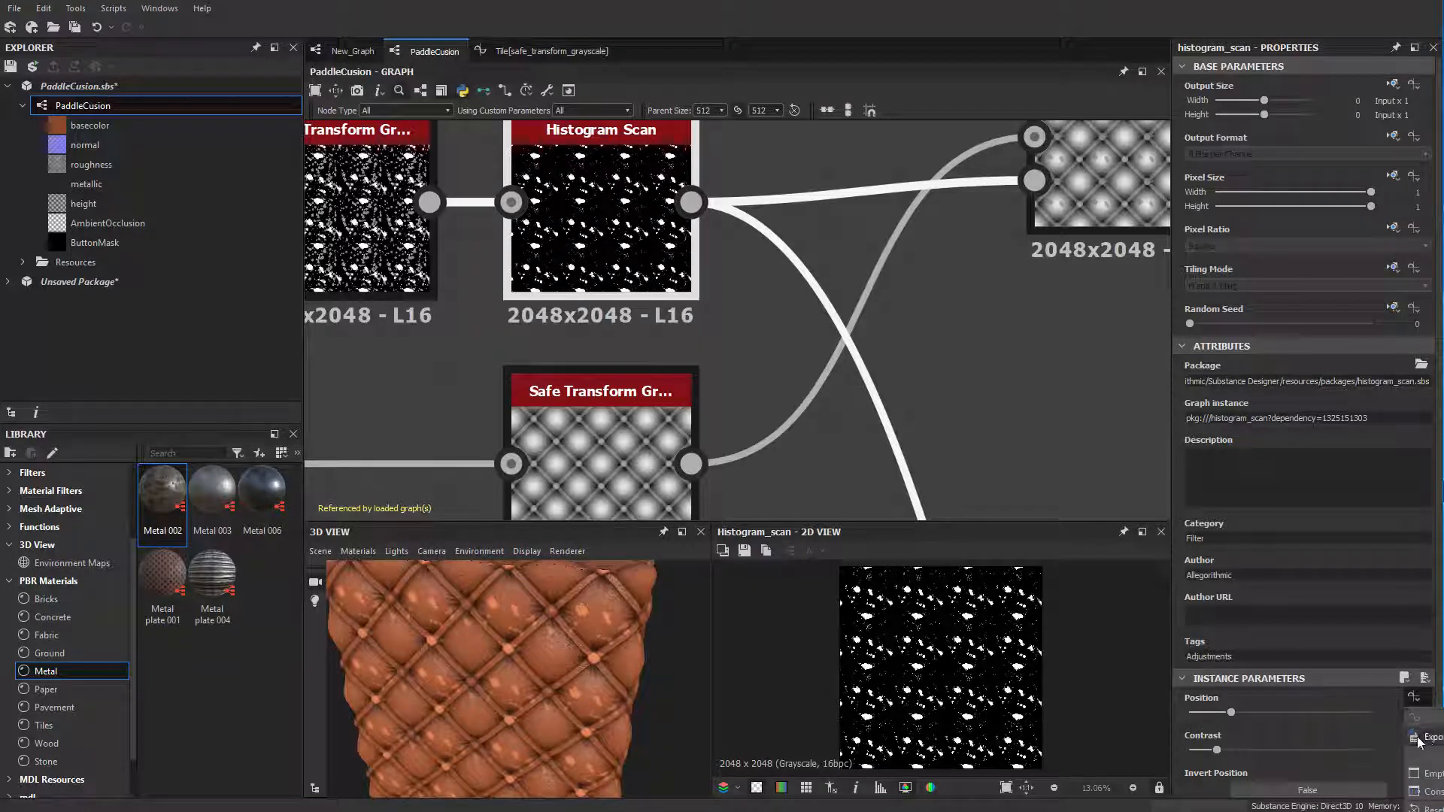
click(1418, 738)
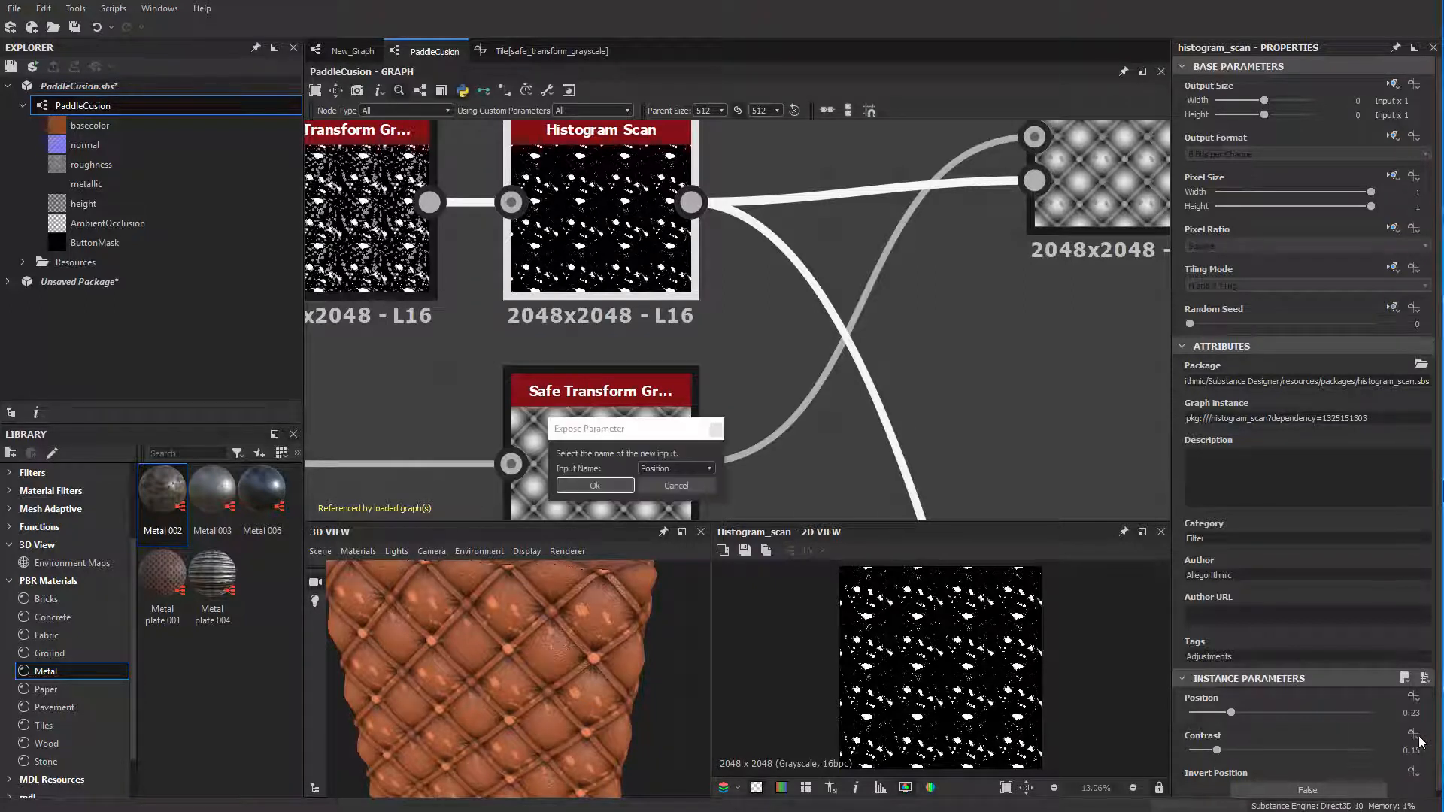
click(700, 467)
click(689, 490)
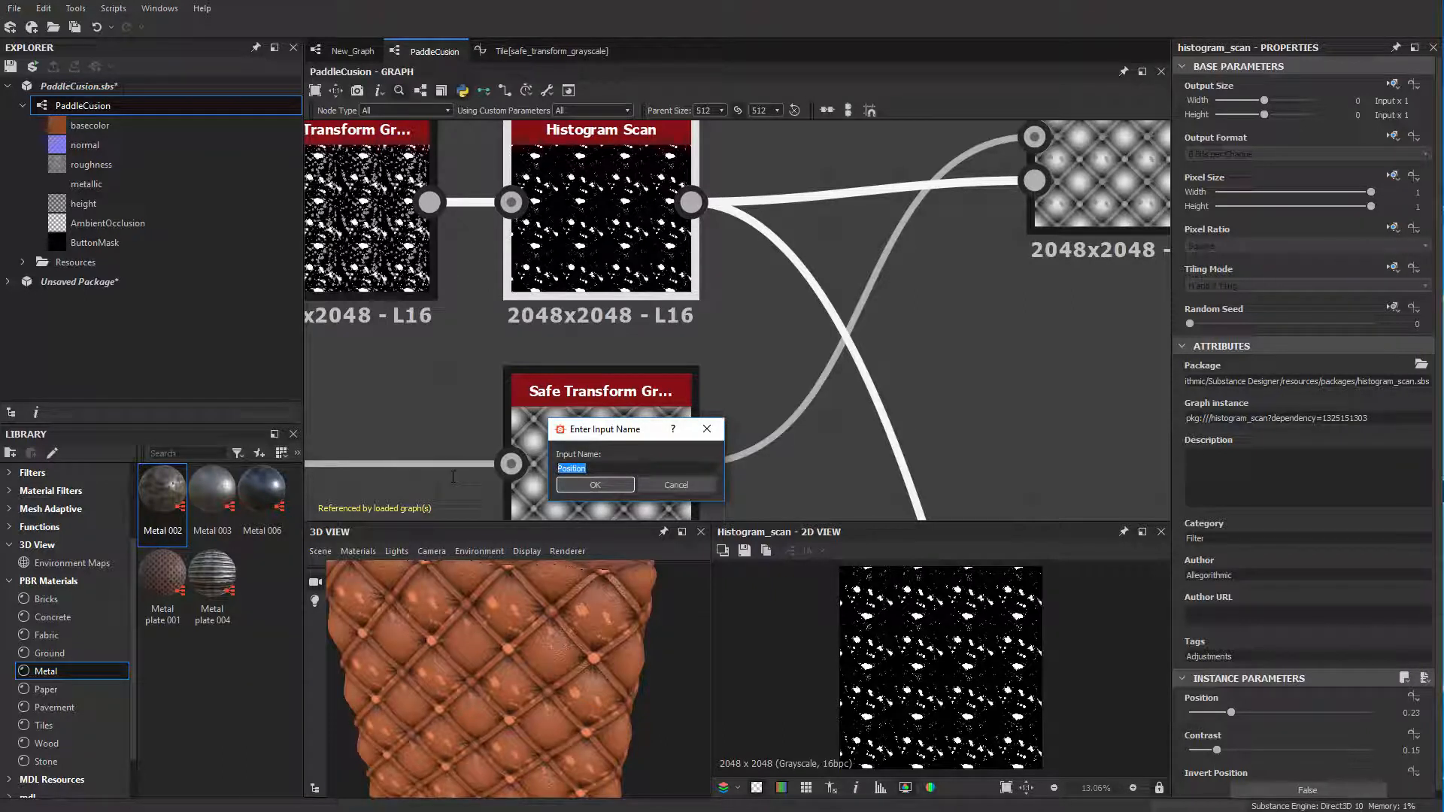
text(l)
text(np)
text(p)
text(erfection)
text(Amou)
key(Delete)
text(m)
click(602, 485)
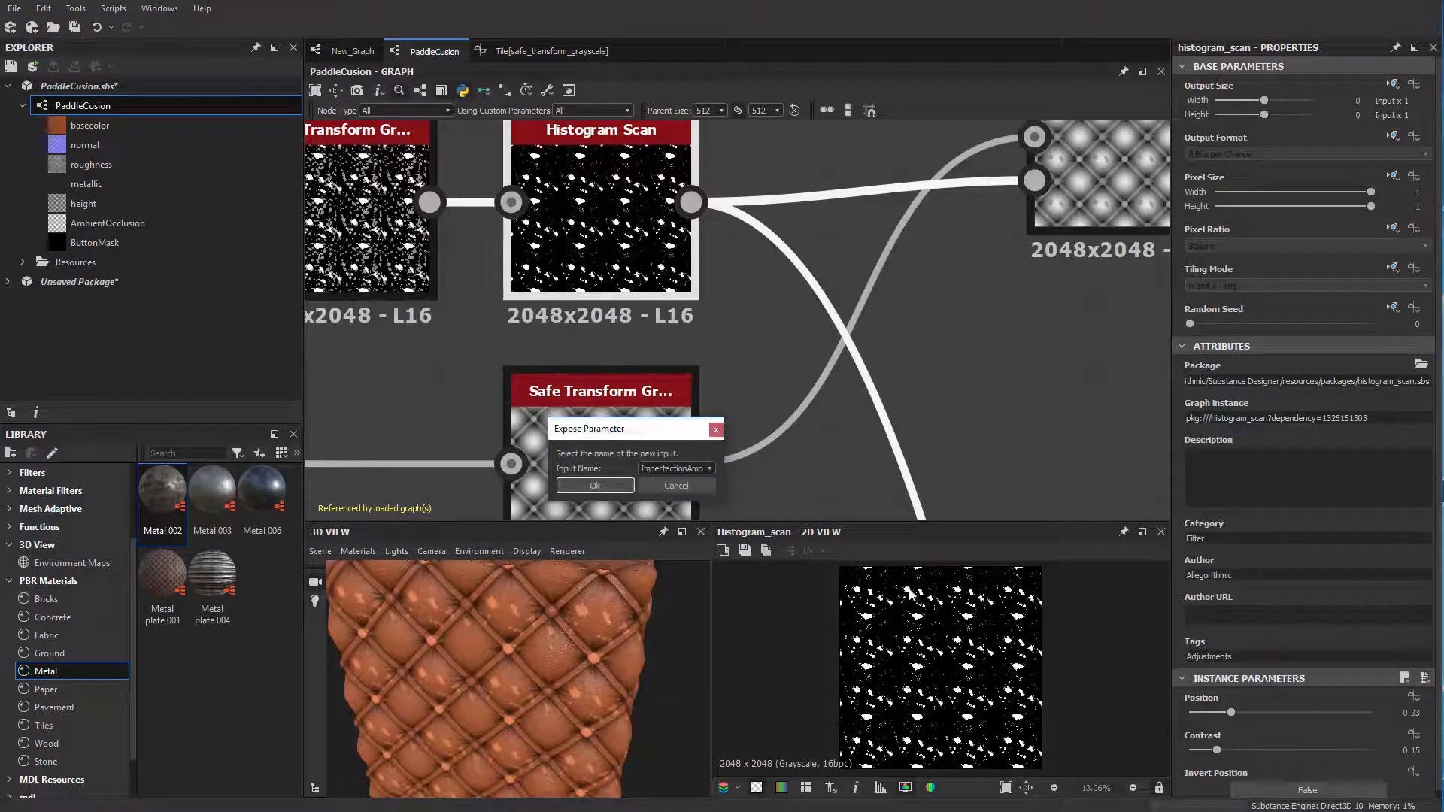
click(618, 491)
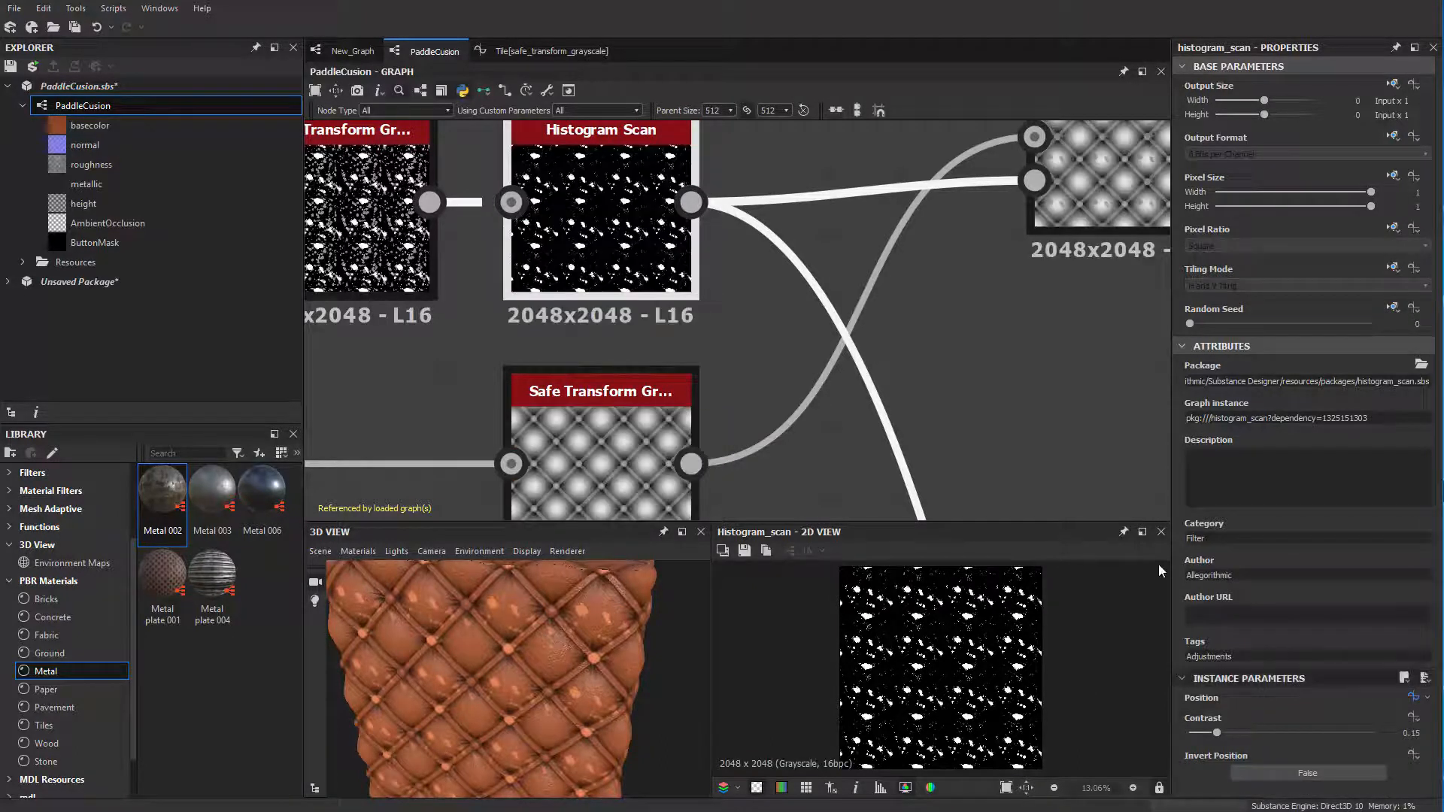
middle_drag(760, 310, 688, 387)
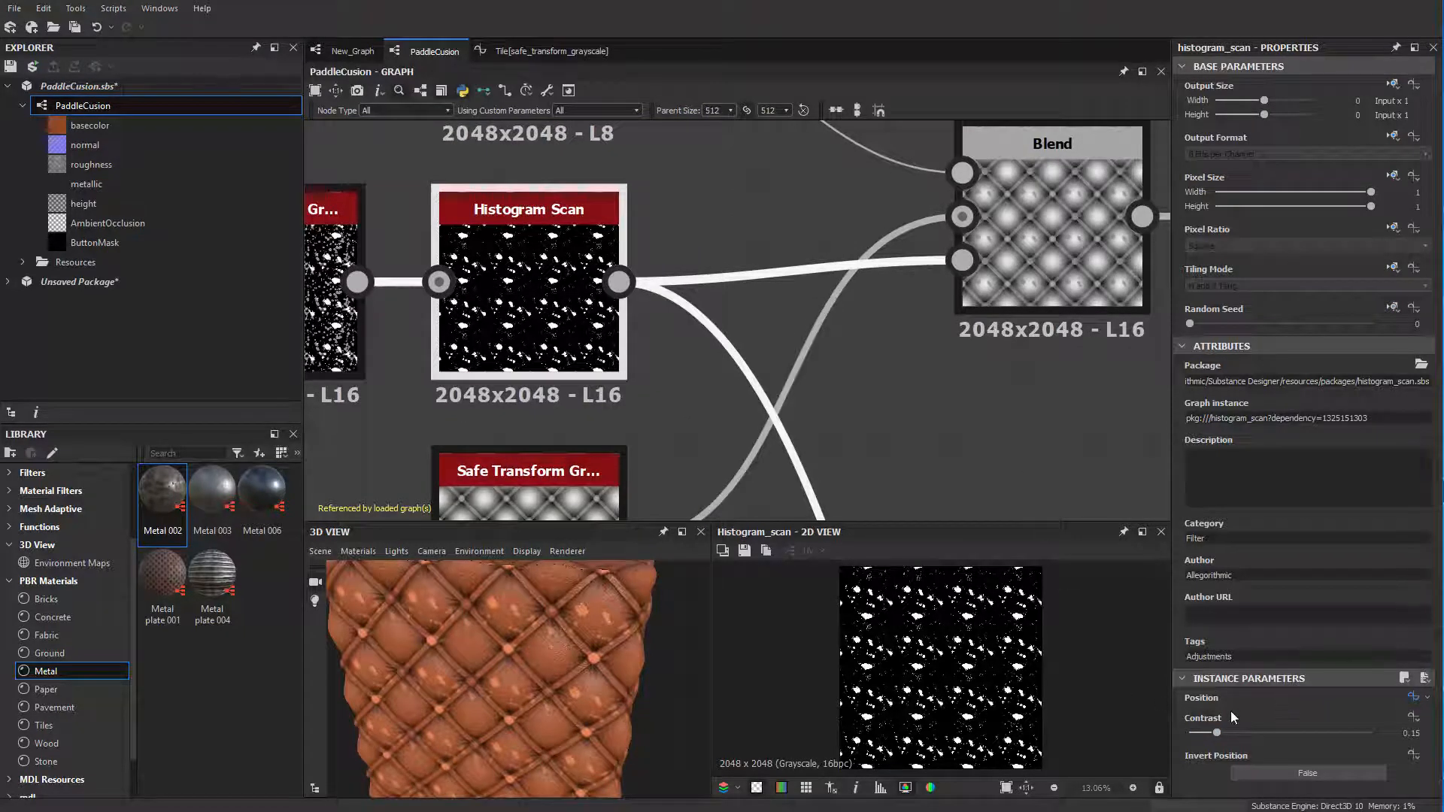
middle_drag(994, 434, 923, 399)
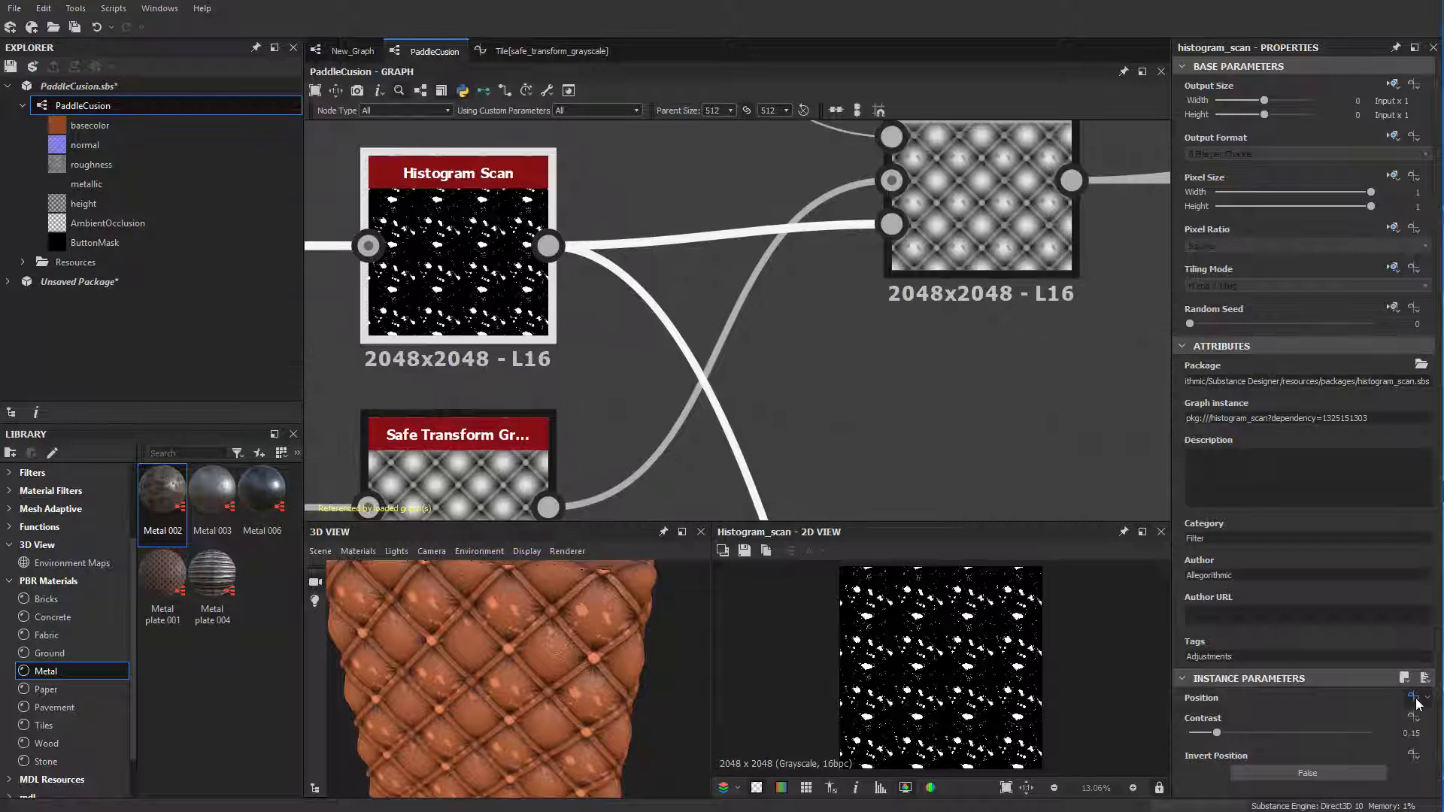
Step: Label the graph's ImperfectionAmount input parameter ImperfectionAmount, matching its identifier
click(957, 424)
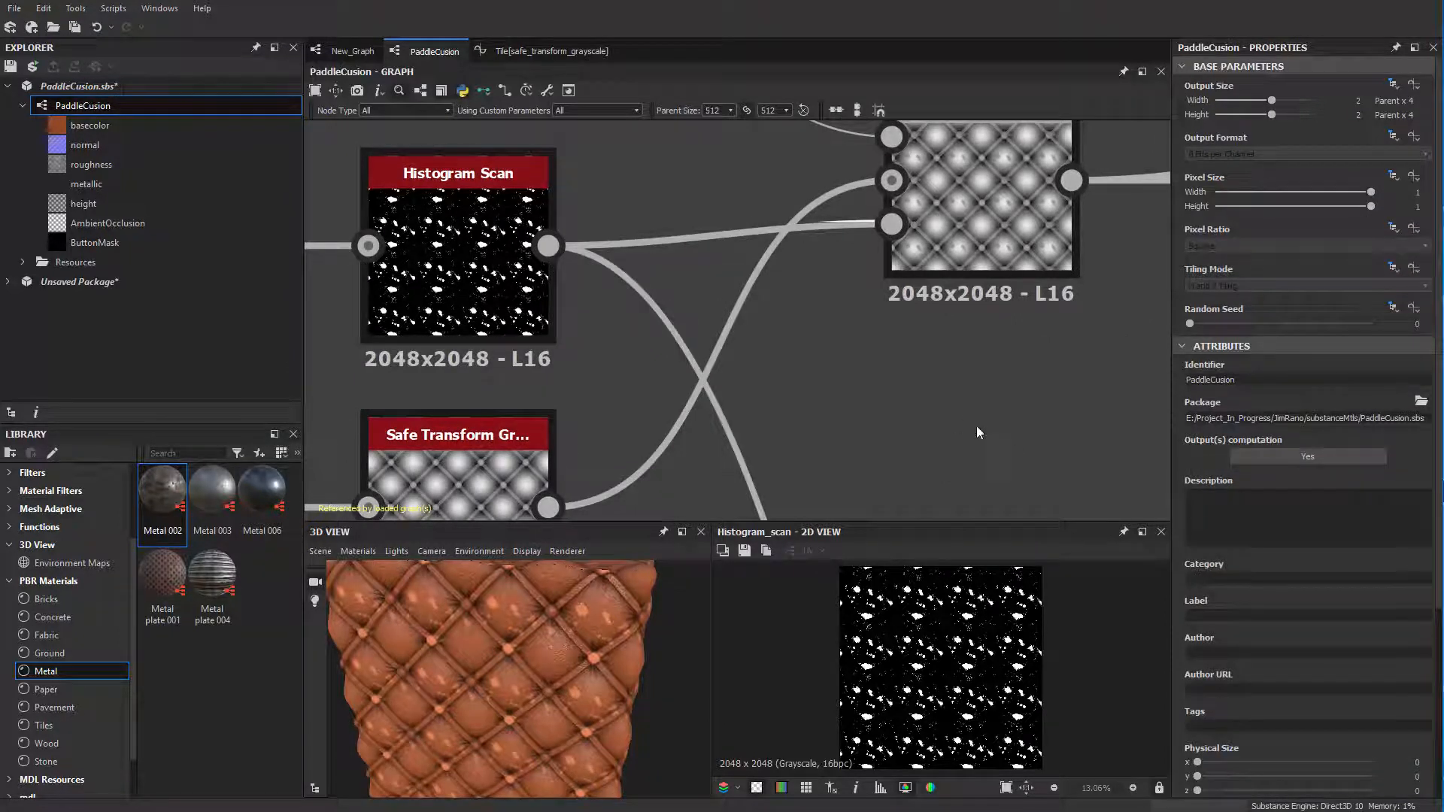
scroll(1268, 516, down, 3)
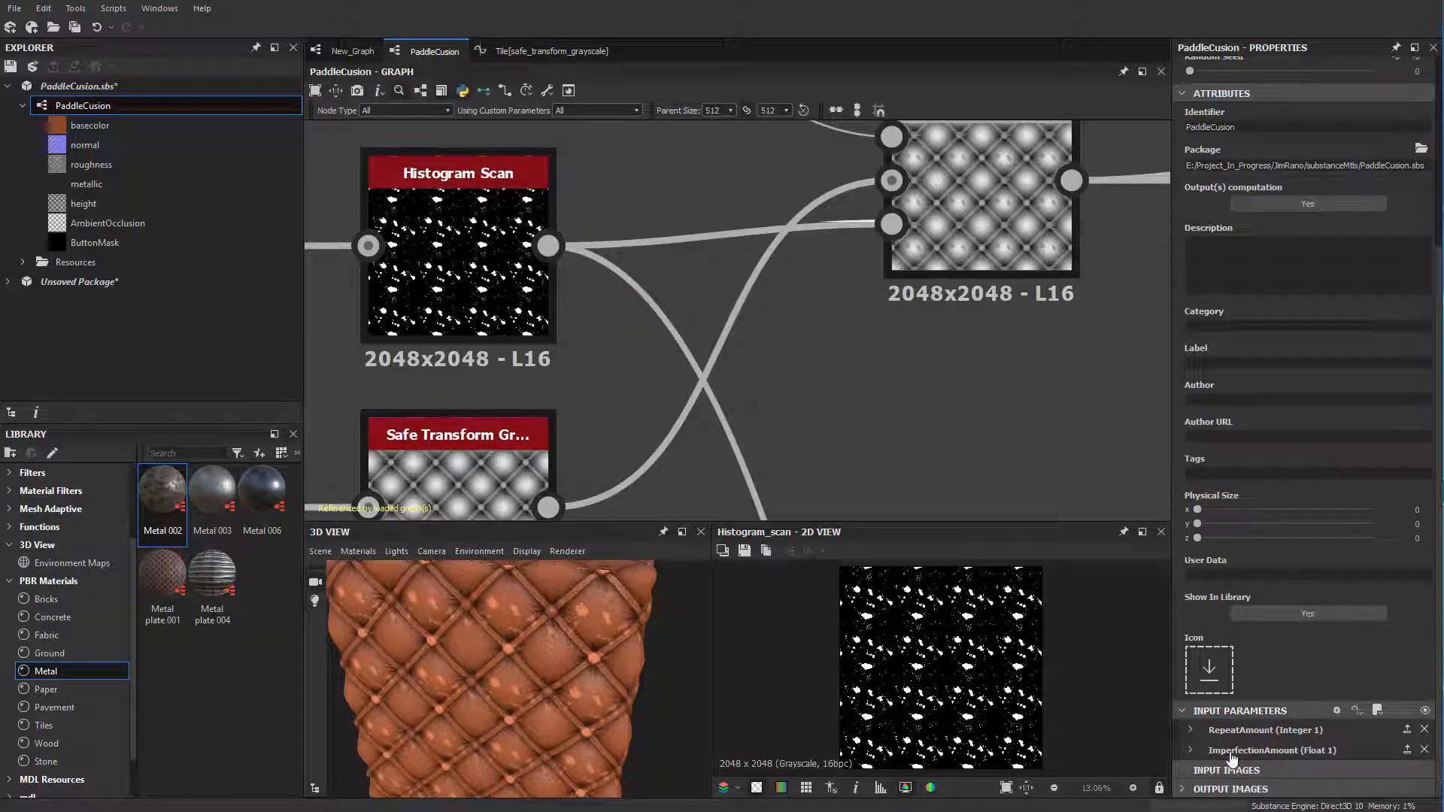
click(1197, 751)
scroll(1308, 681, down, 3)
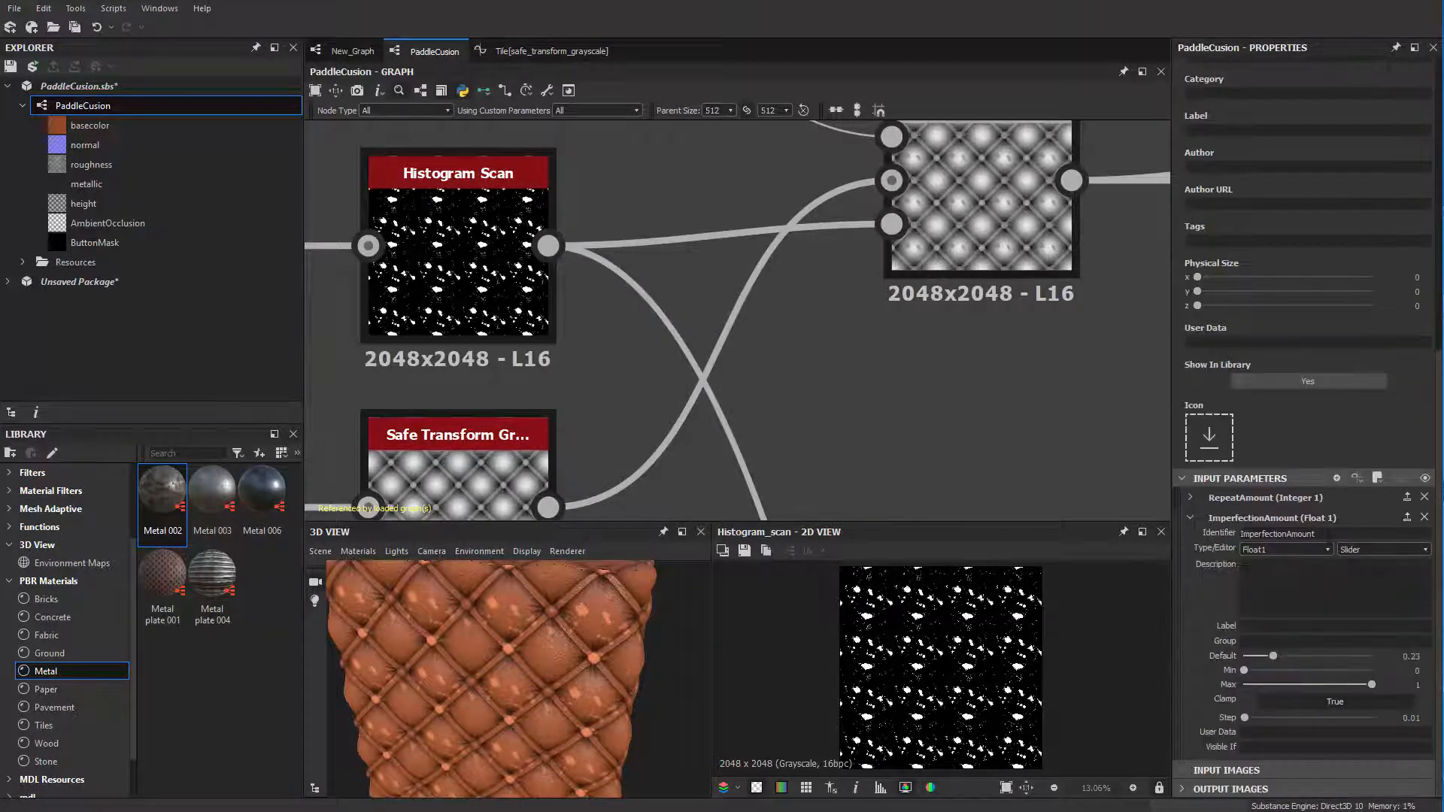
double_click(1279, 534)
key(ctrl+c)
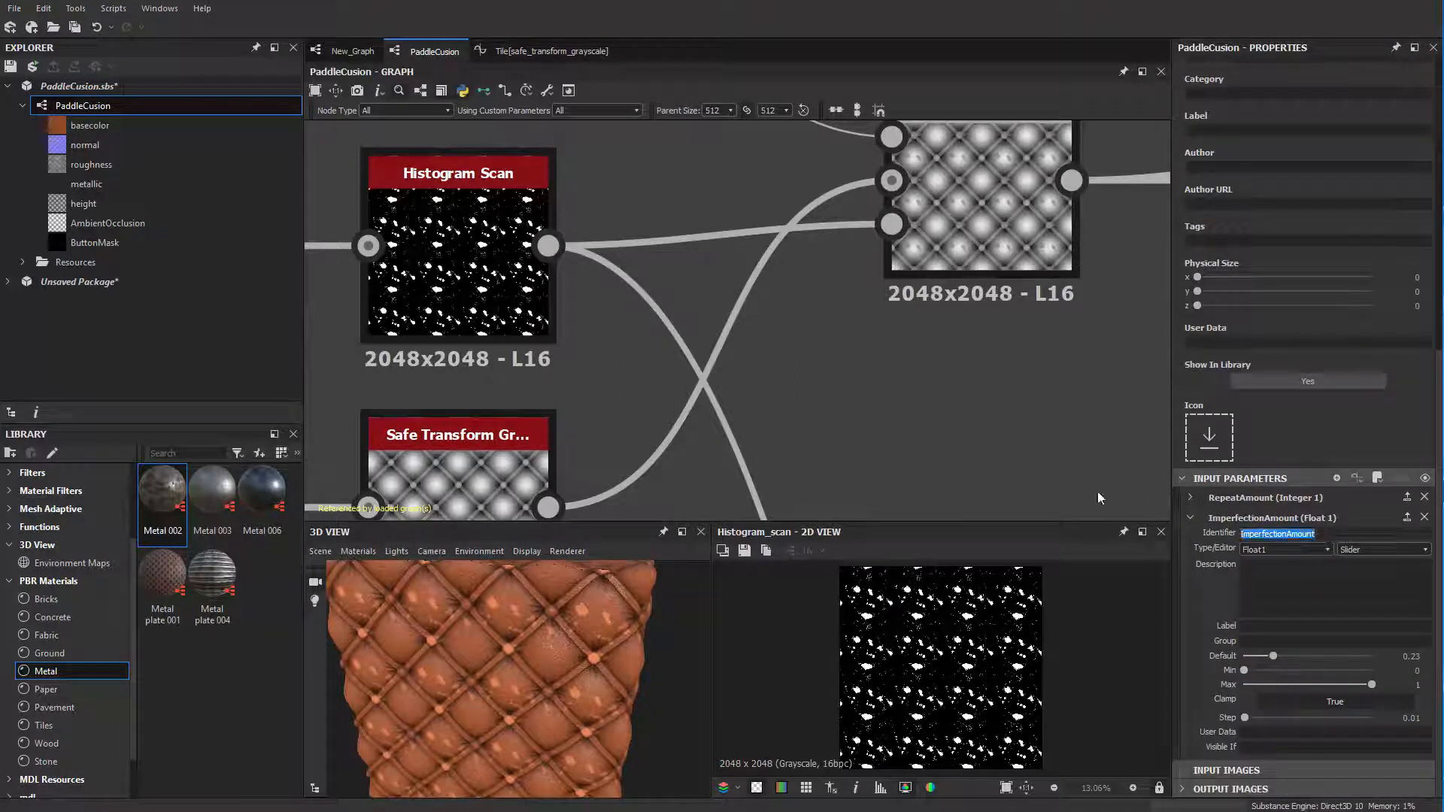
click(1267, 626)
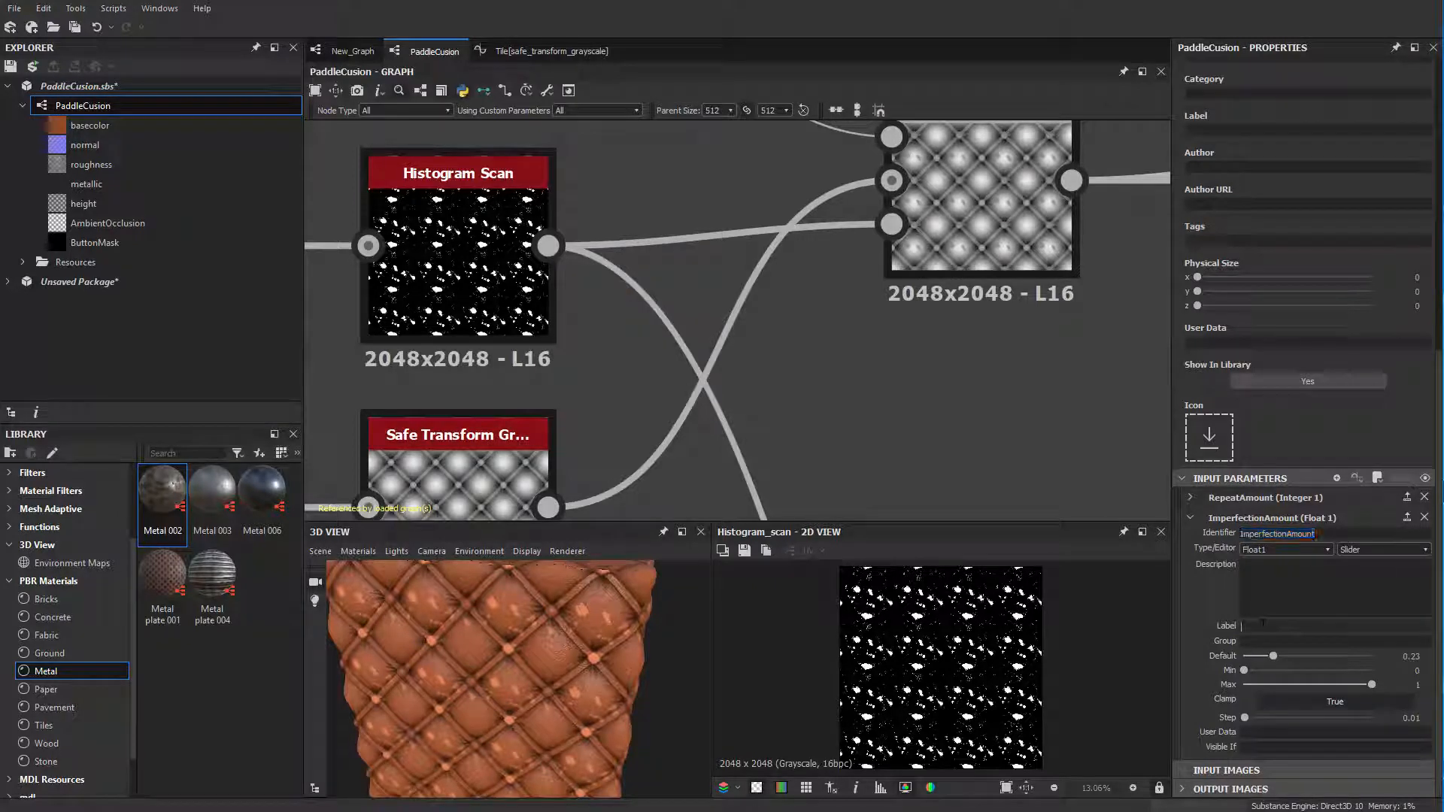
key(ctrl+v)
key(Return)
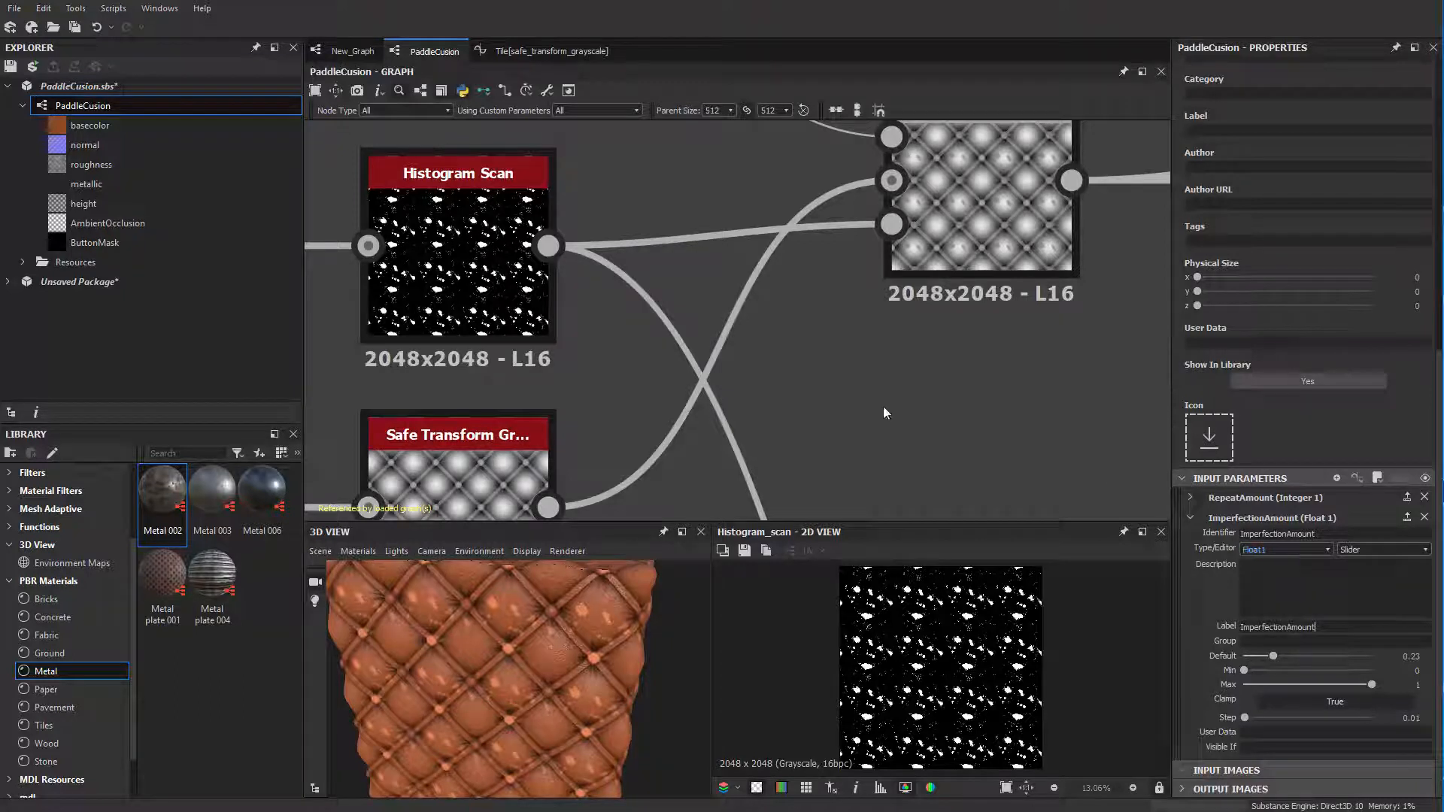
Step: Open the Histogram Scan node's Position function and inspect the variable used by its Get Float node
click(458, 255)
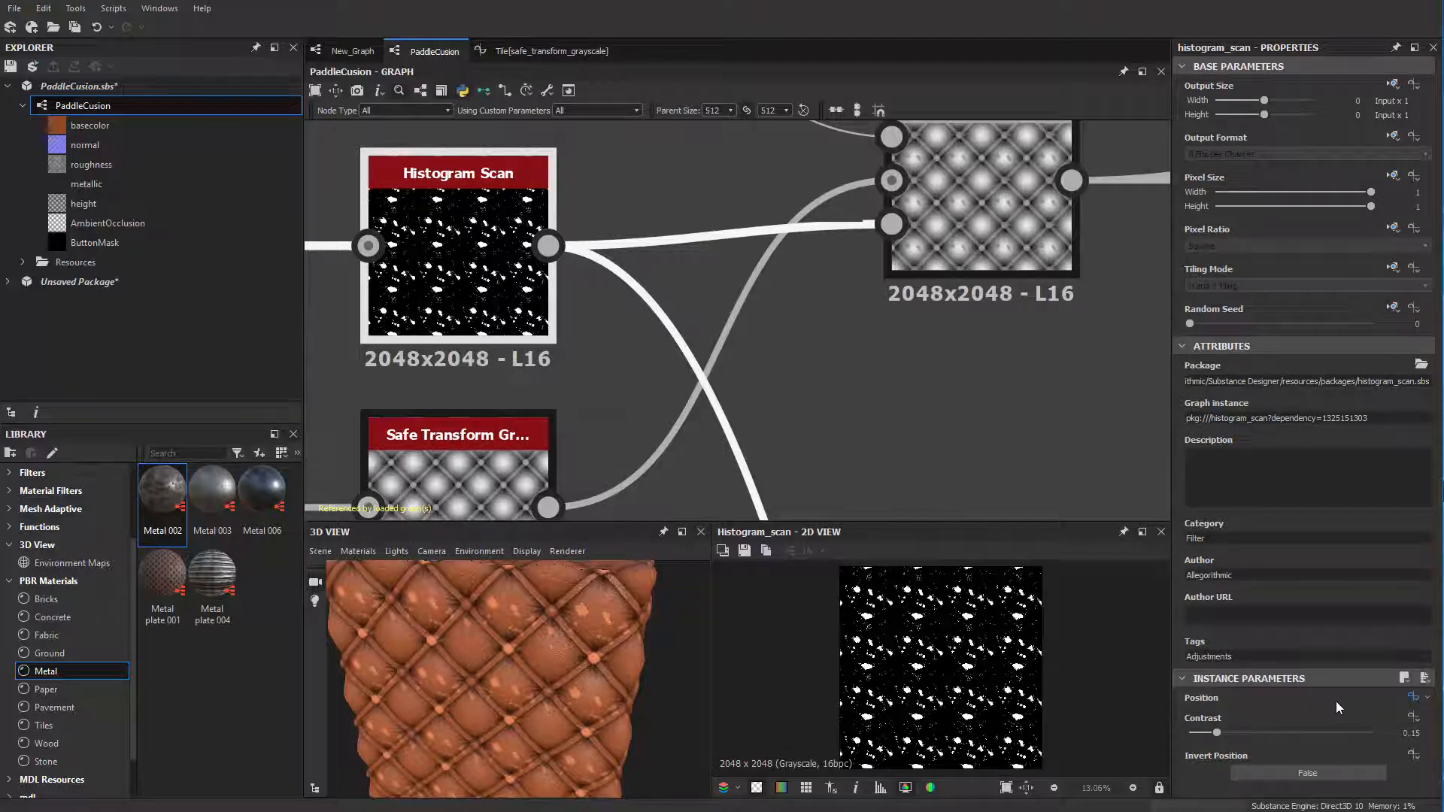
click(1414, 697)
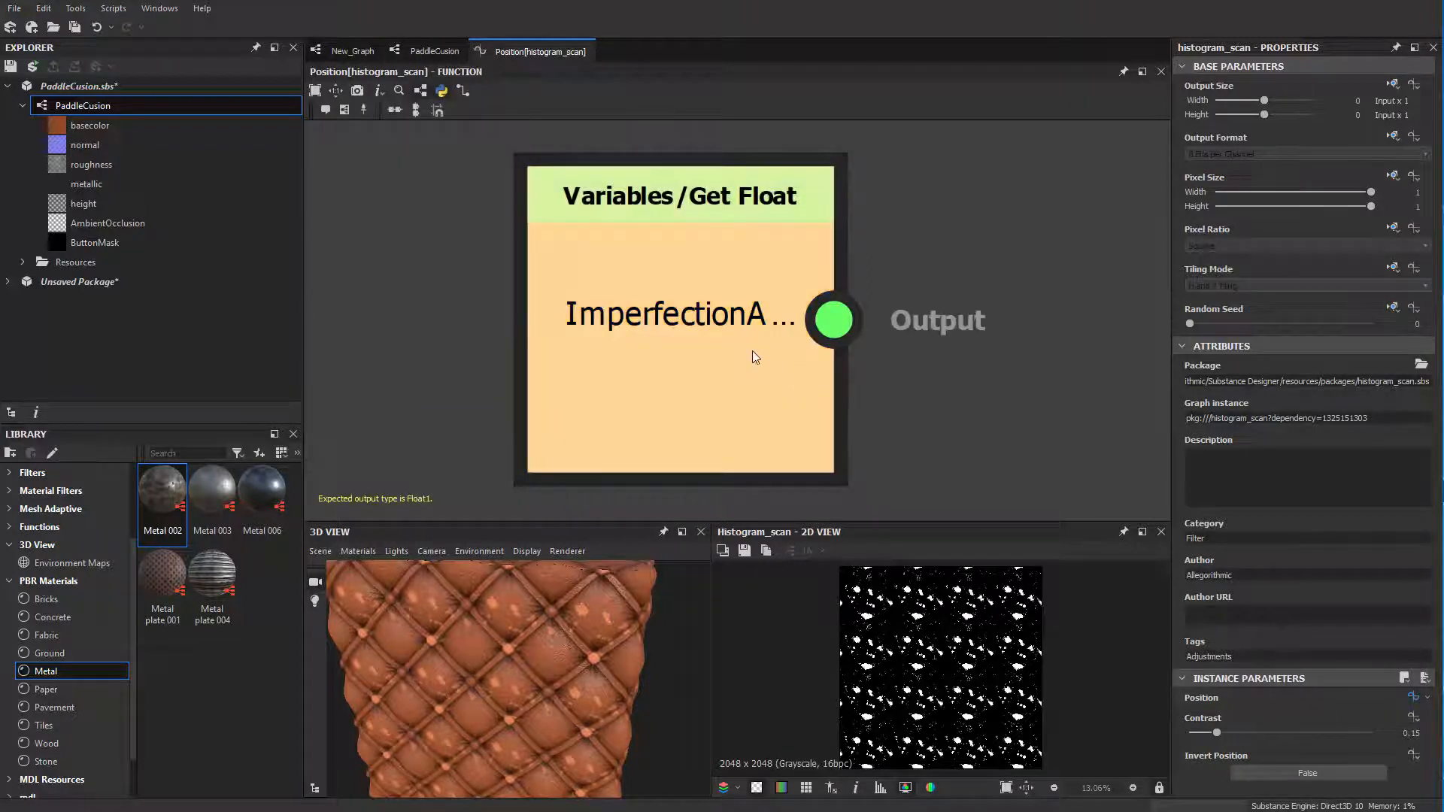
scroll(739, 349, down, 3)
click(644, 371)
scroll(644, 371, up, 2)
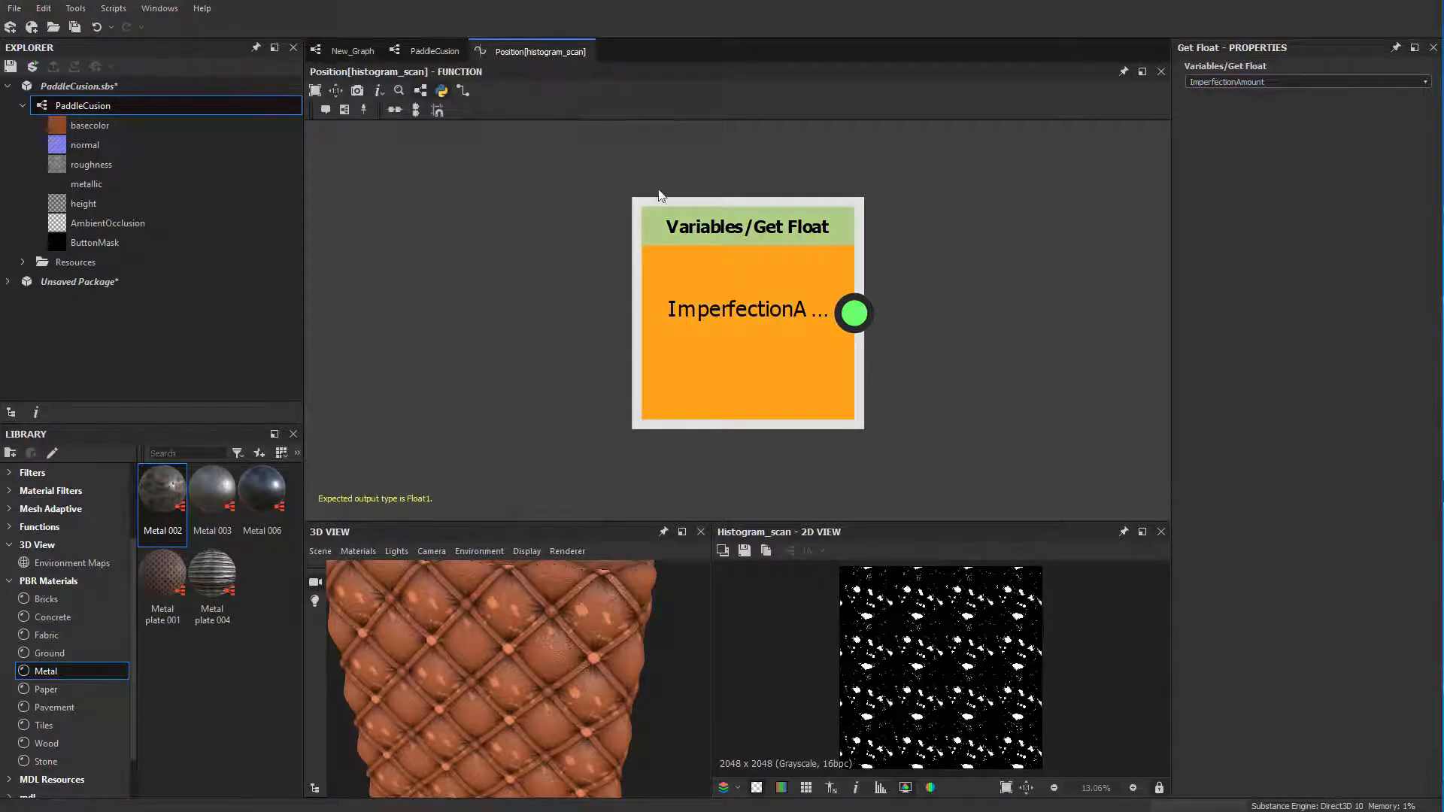
Step: Return to the PaddleCusion graph and examine the nodes around the Grunge Map 004 chain's Histogram Scan and the roughness branch
click(430, 51)
scroll(770, 416, down, 5)
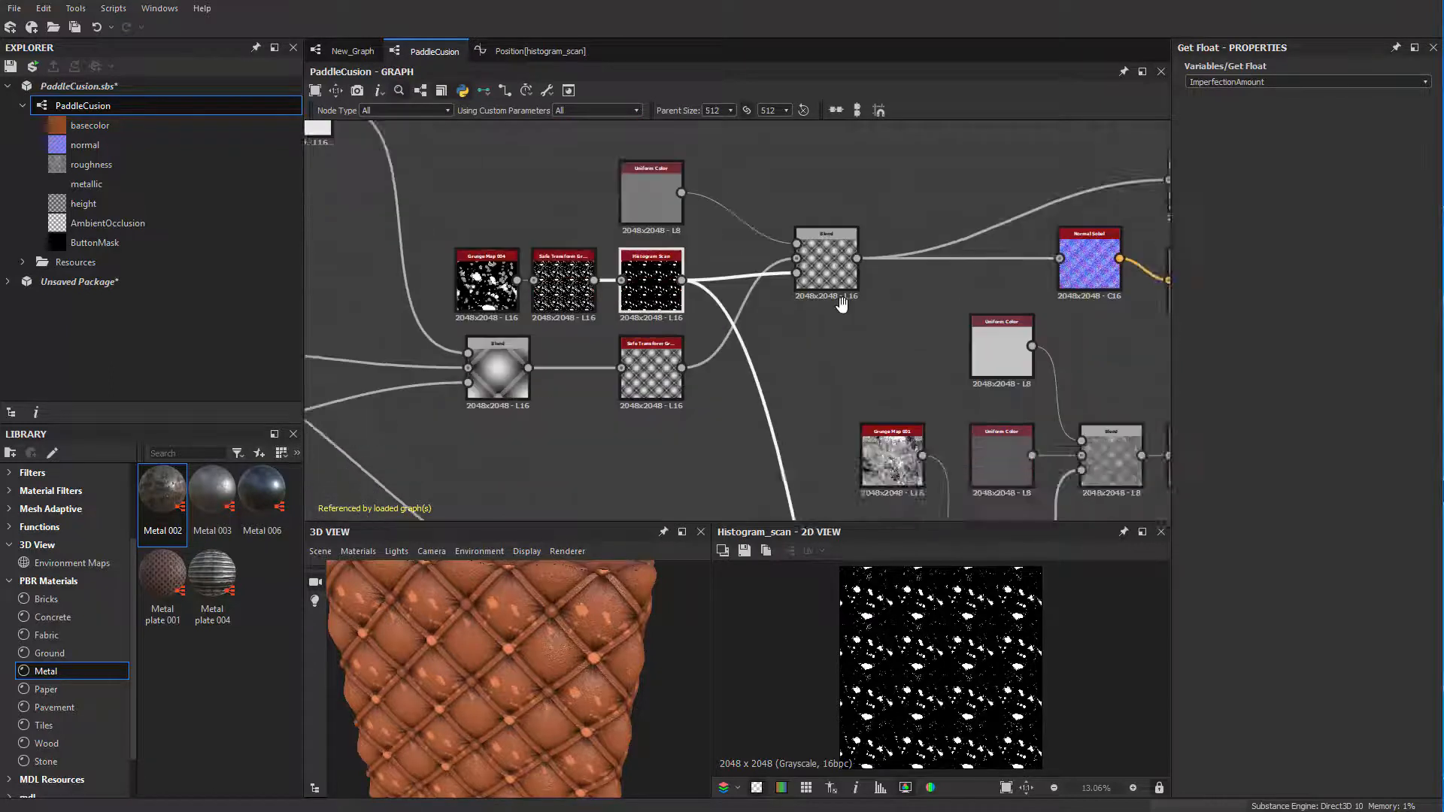
middle_drag(896, 427, 1099, 436)
scroll(932, 404, up, 2)
middle_drag(800, 348, 774, 463)
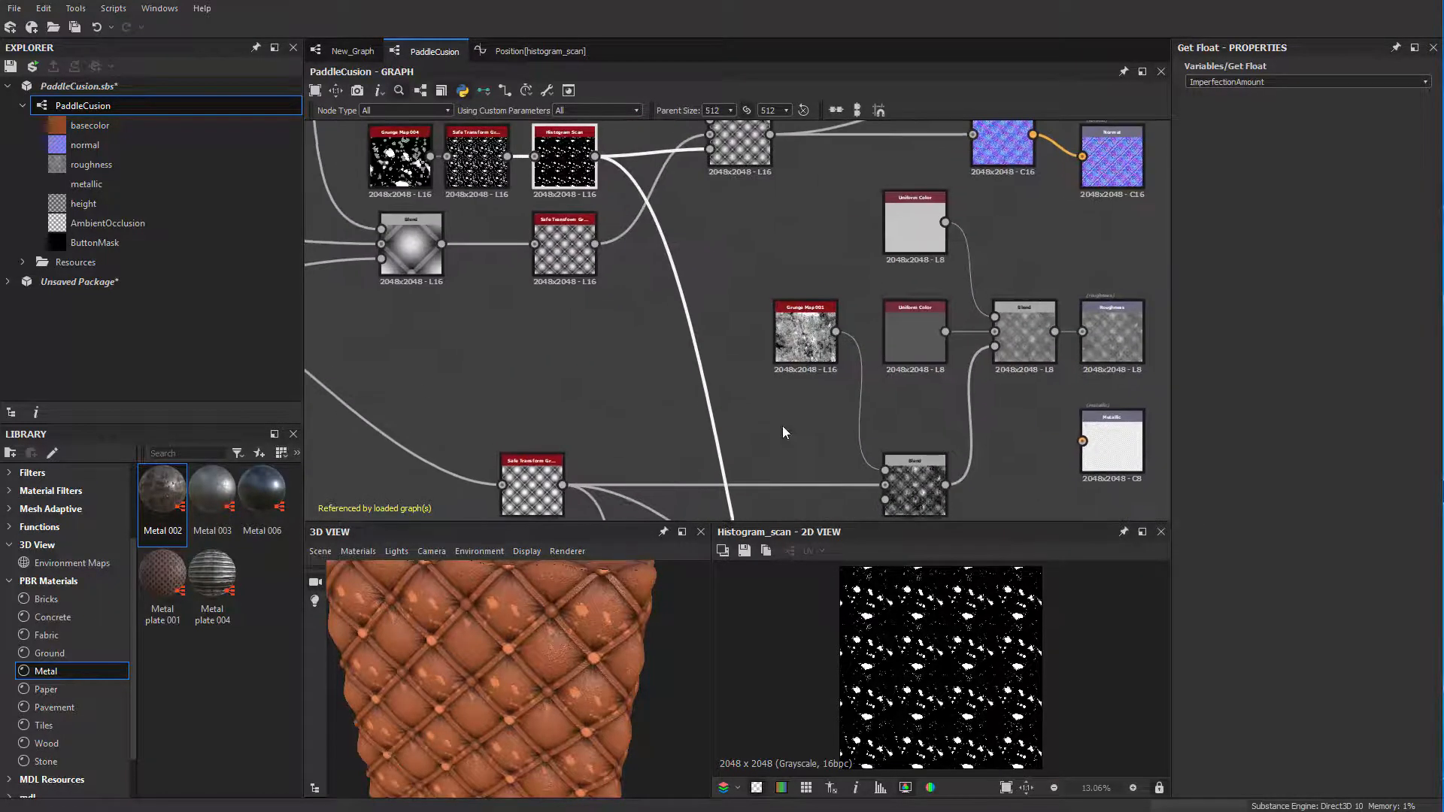
scroll(784, 398, down, 1)
middle_drag(783, 396, 777, 489)
middle_drag(780, 348, 901, 365)
scroll(898, 366, up, 2)
scroll(665, 298, up, 2)
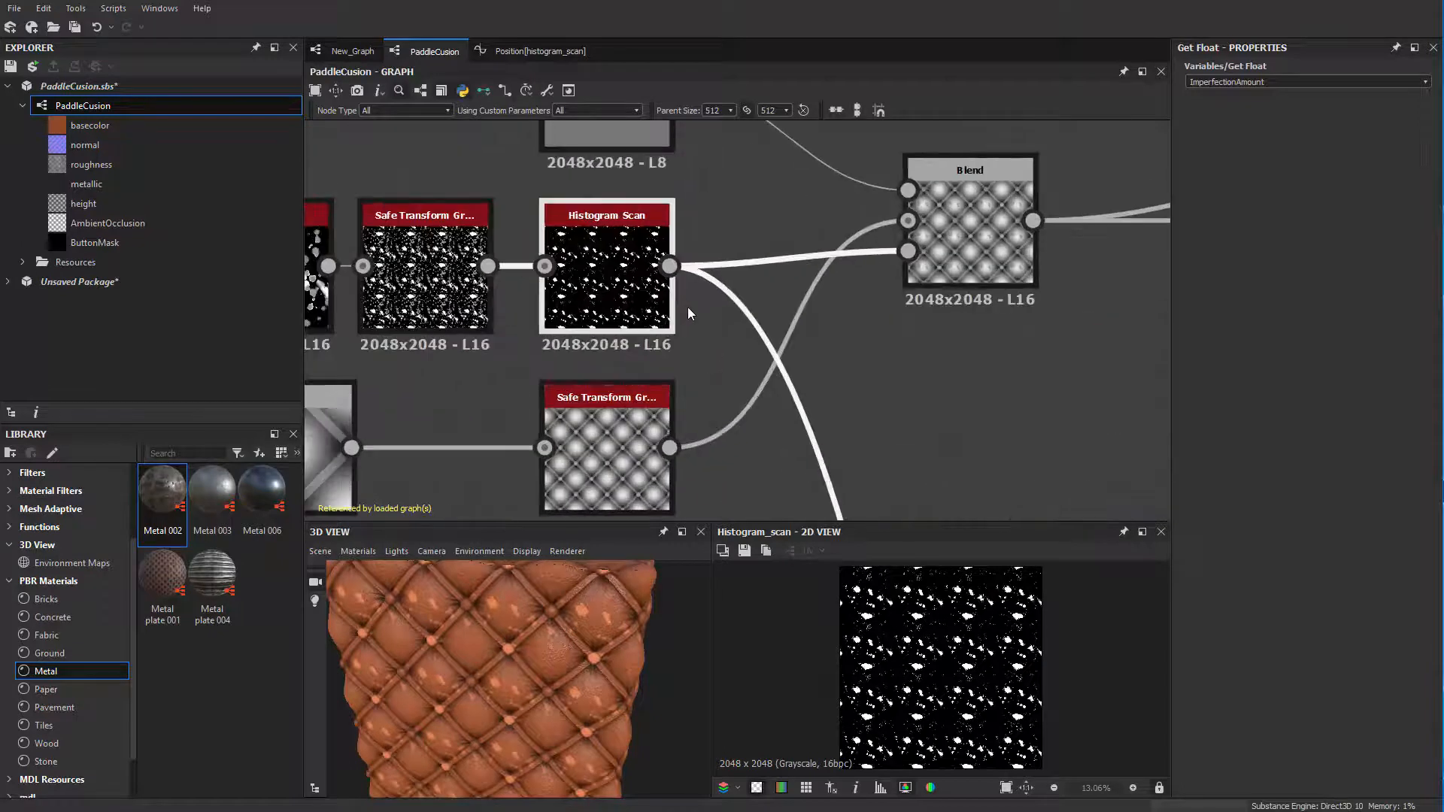
Step: Set the default value of the graph's ImperfectionAmount input parameter to 0.38
click(1024, 389)
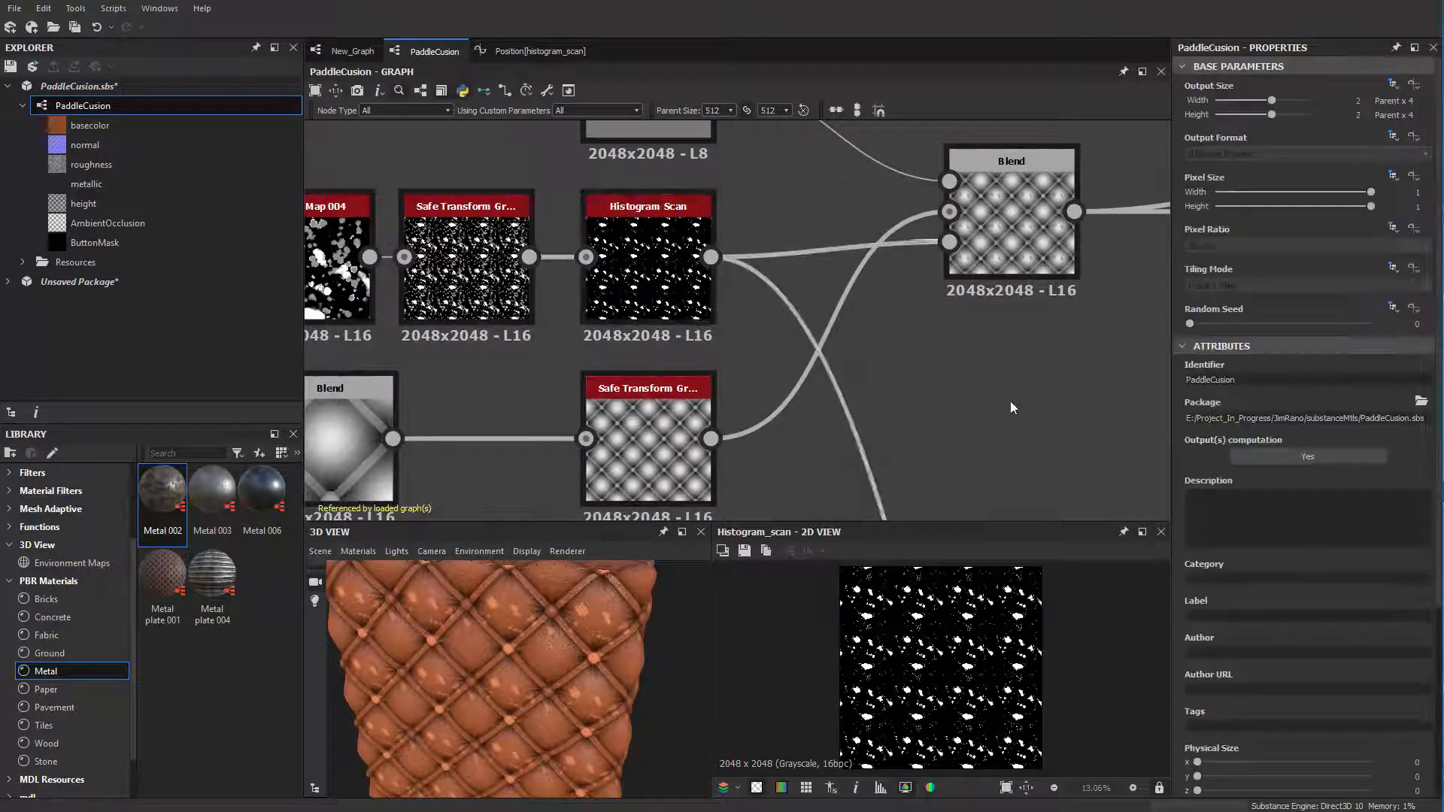
scroll(1314, 593, down, 5)
click(1205, 750)
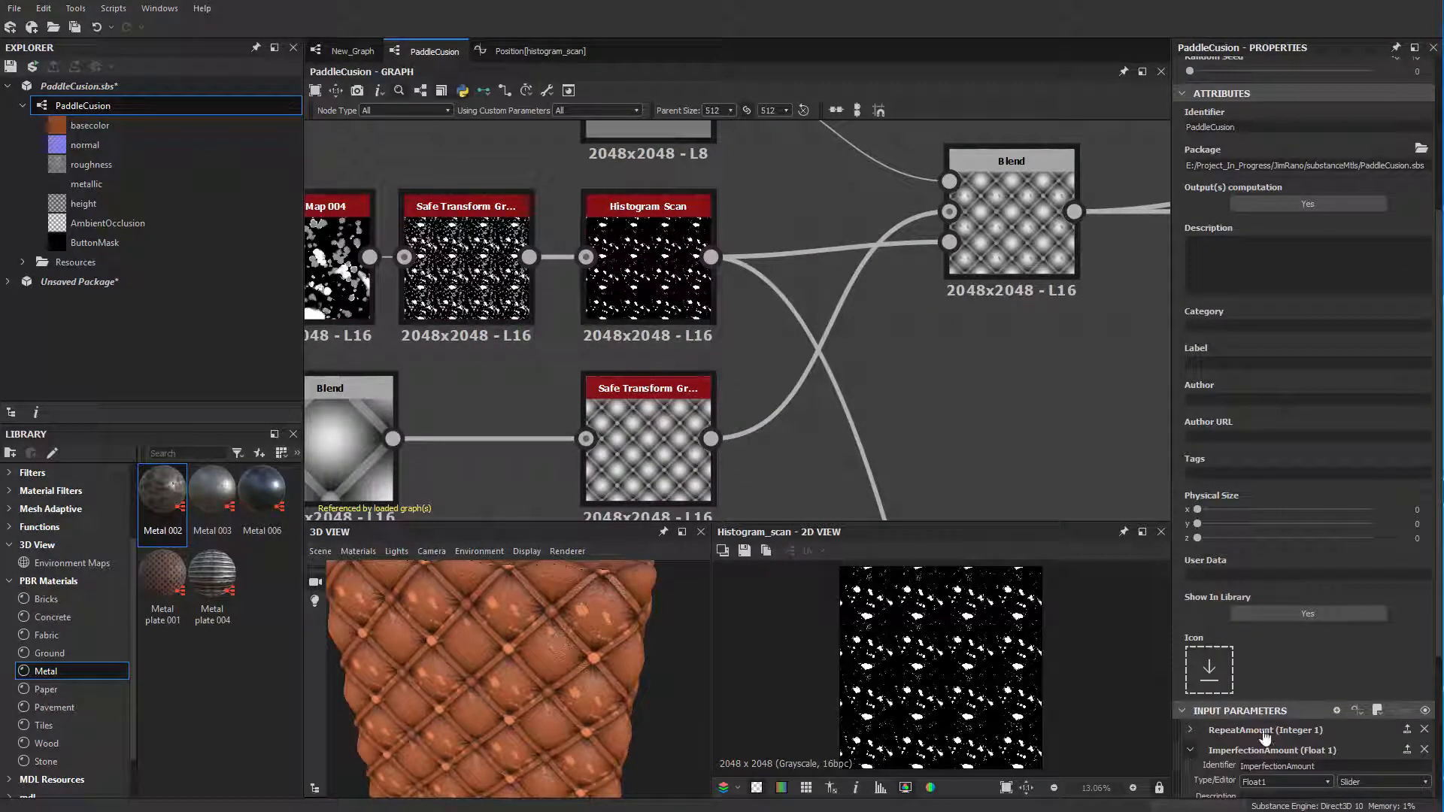
mouse_move(1271, 655)
mouse_down()
mouse_move(1326, 656)
mouse_move(1275, 662)
mouse_move(1315, 660)
mouse_move(1292, 665)
mouse_up()
scroll(551, 651, up, 3)
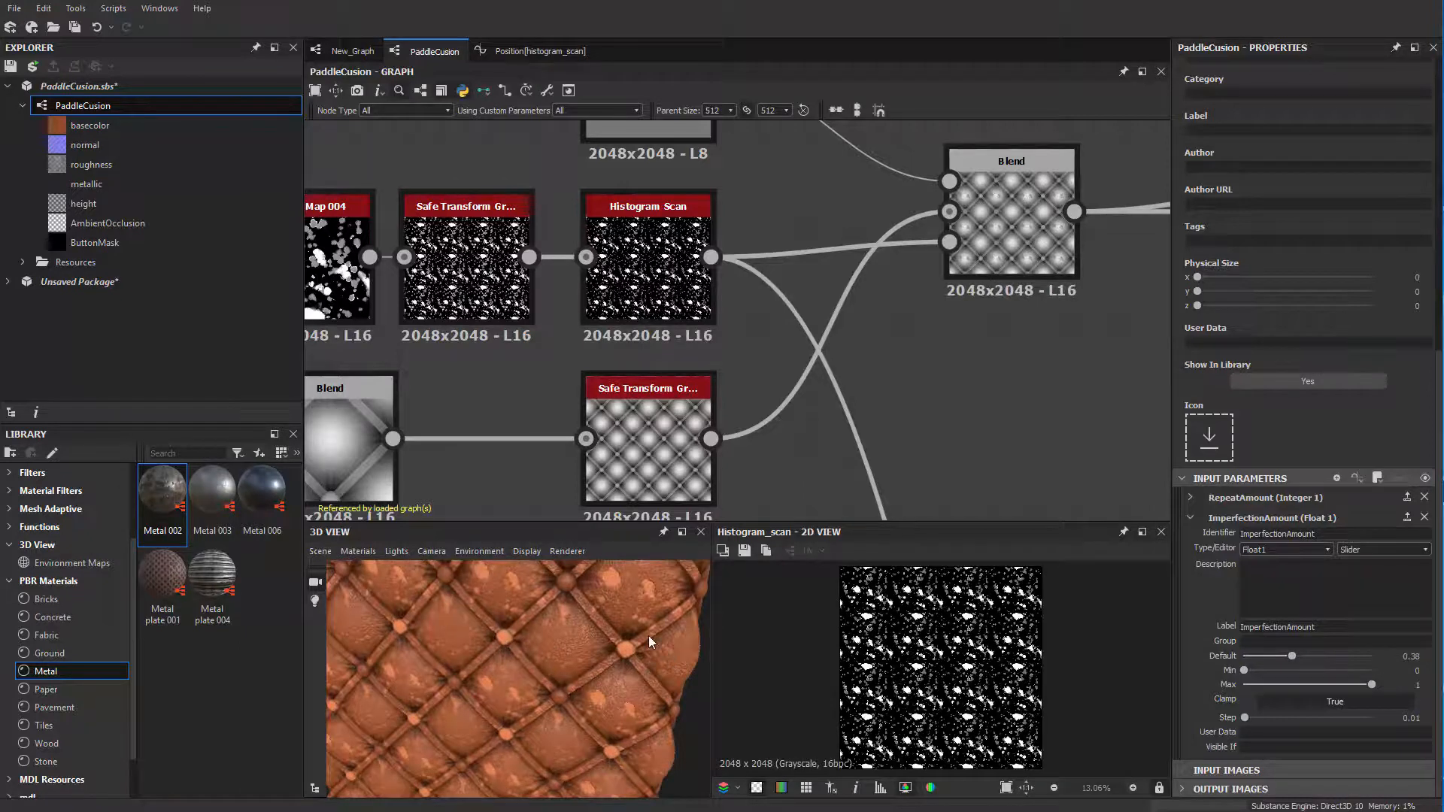
Step: Examine the button branch of the graph, including its Levels, Histogram Scan and Blend nodes
scroll(493, 380, down, 4)
middle_drag(493, 380, 799, 438)
middle_drag(577, 317, 1149, 336)
scroll(588, 372, up, 5)
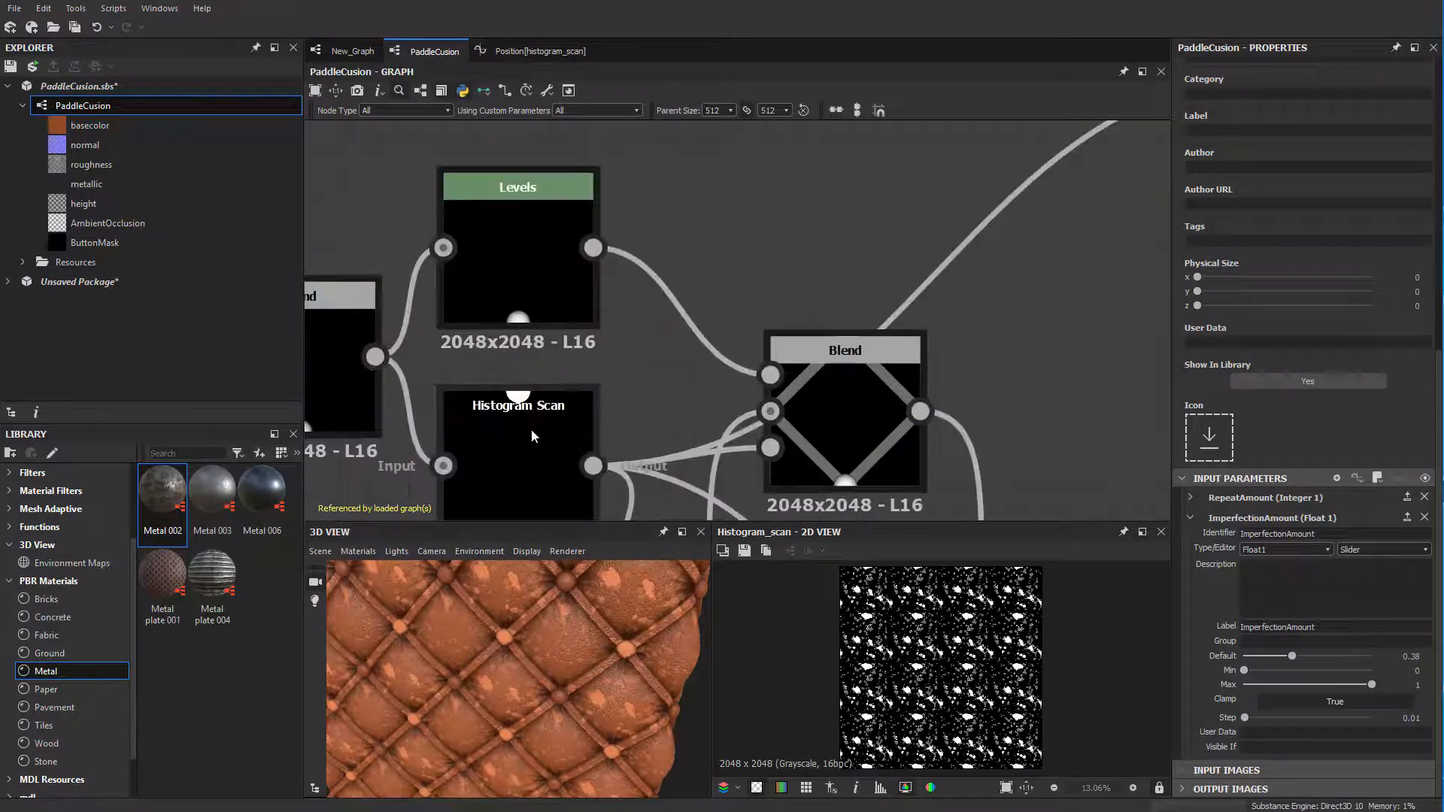
scroll(532, 430, down, 4)
scroll(527, 429, up, 3)
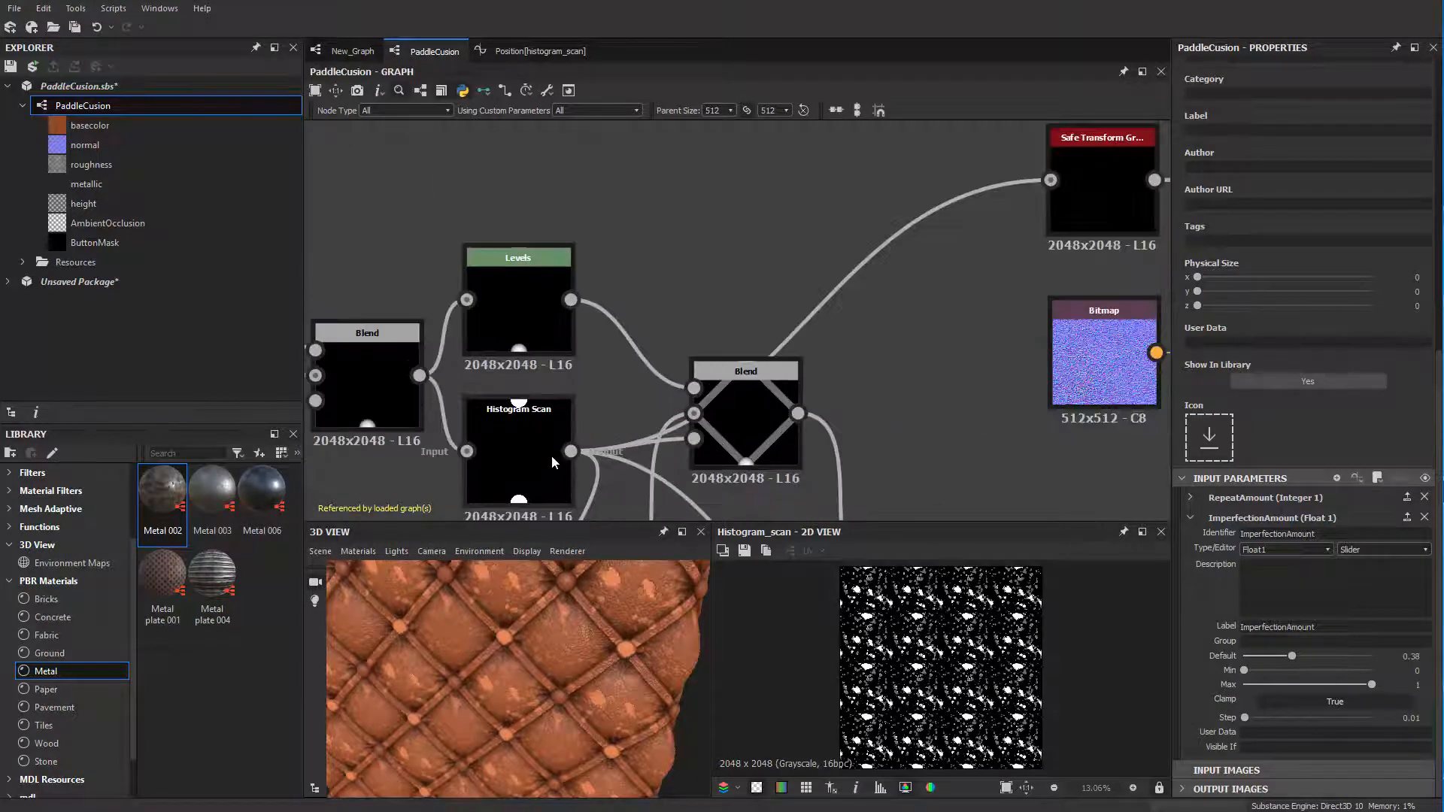
scroll(548, 454, down, 4)
middle_drag(664, 473, 703, 265)
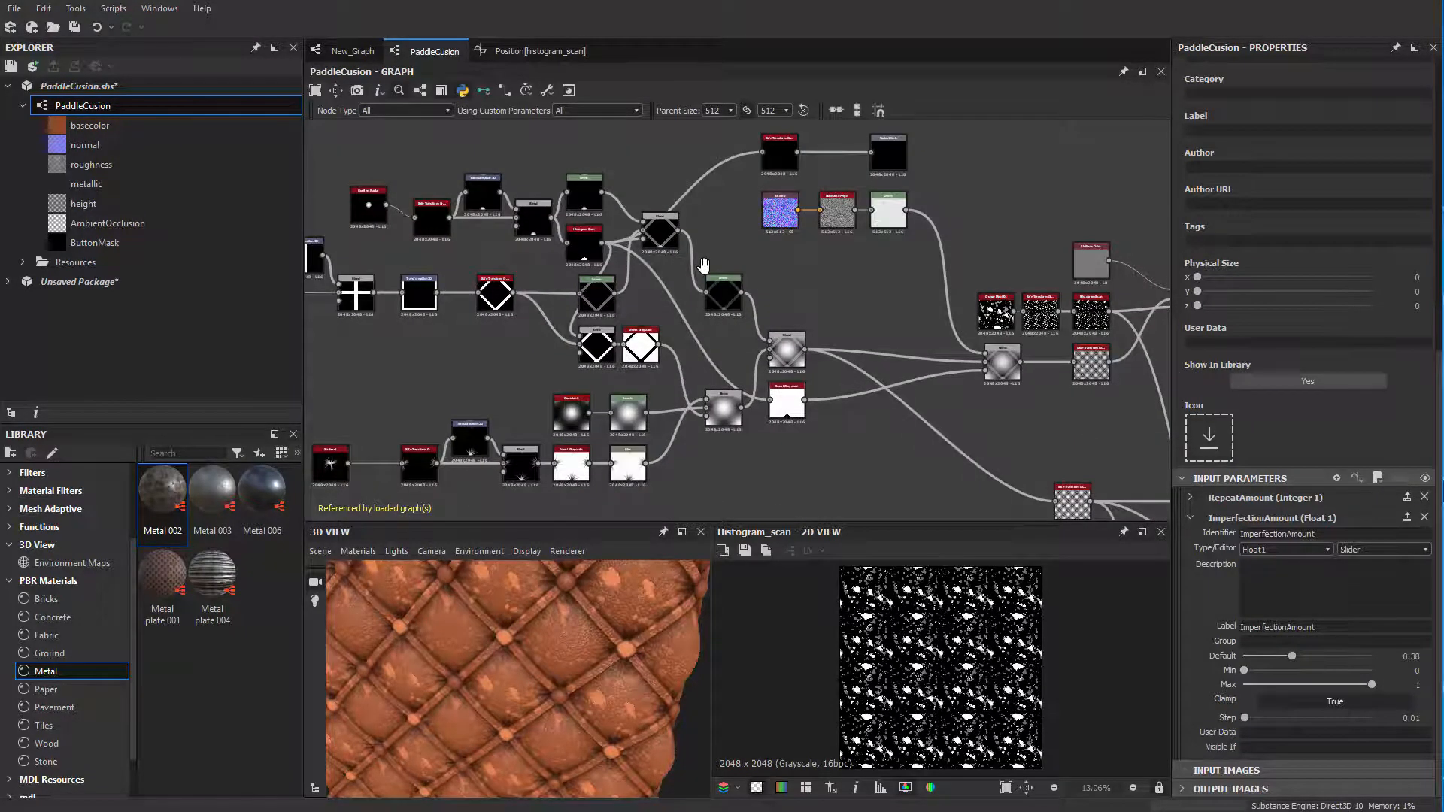
scroll(769, 363, up, 6)
scroll(777, 417, down, 2)
middle_drag(481, 143, 755, 386)
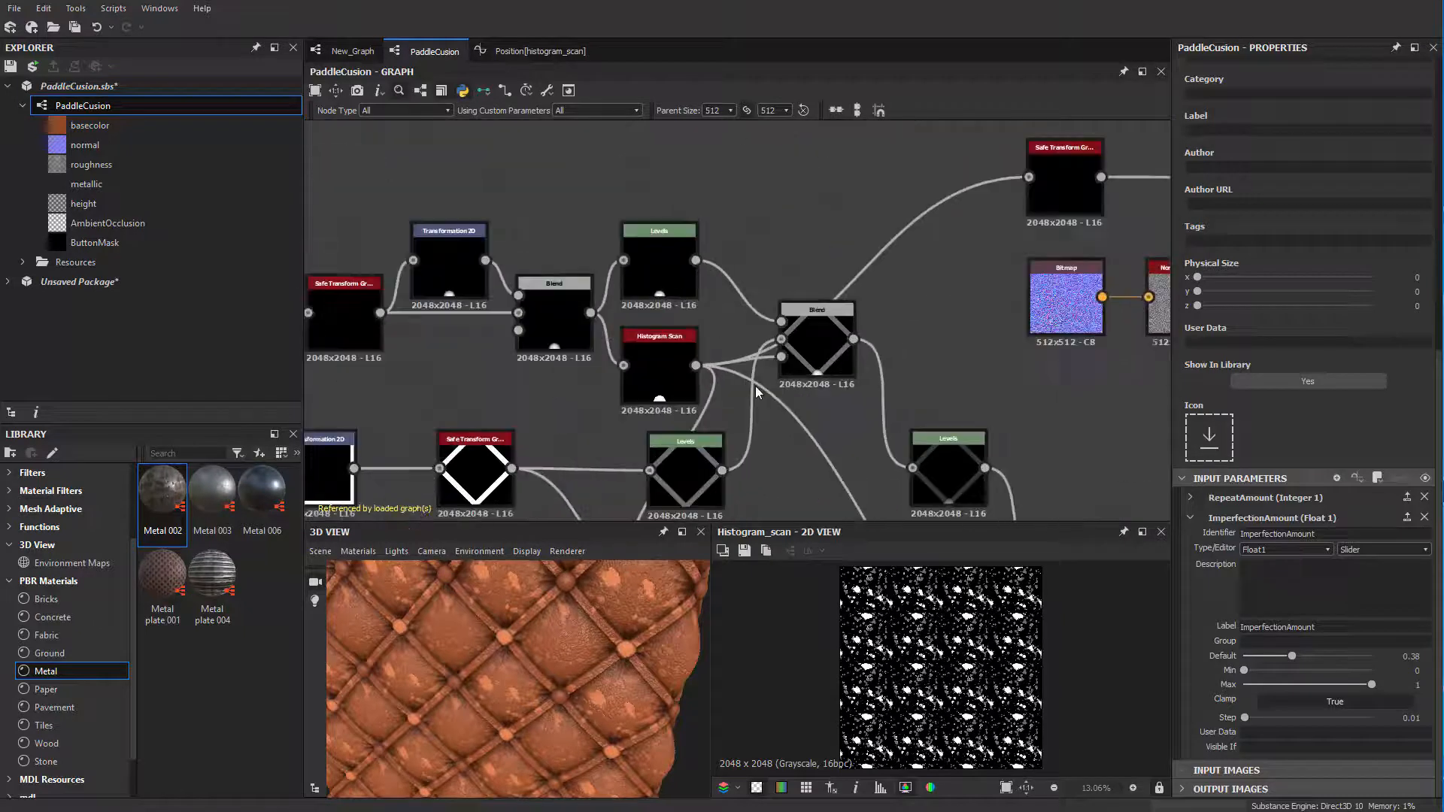
Step: Examine the Invert Grayscale node and follow its connection to the Blend node ahead of the height branch's Safe Transform Grayscale
scroll(756, 386, up, 2)
middle_drag(917, 473, 534, 120)
middle_drag(872, 410, 815, 296)
scroll(813, 296, up, 2)
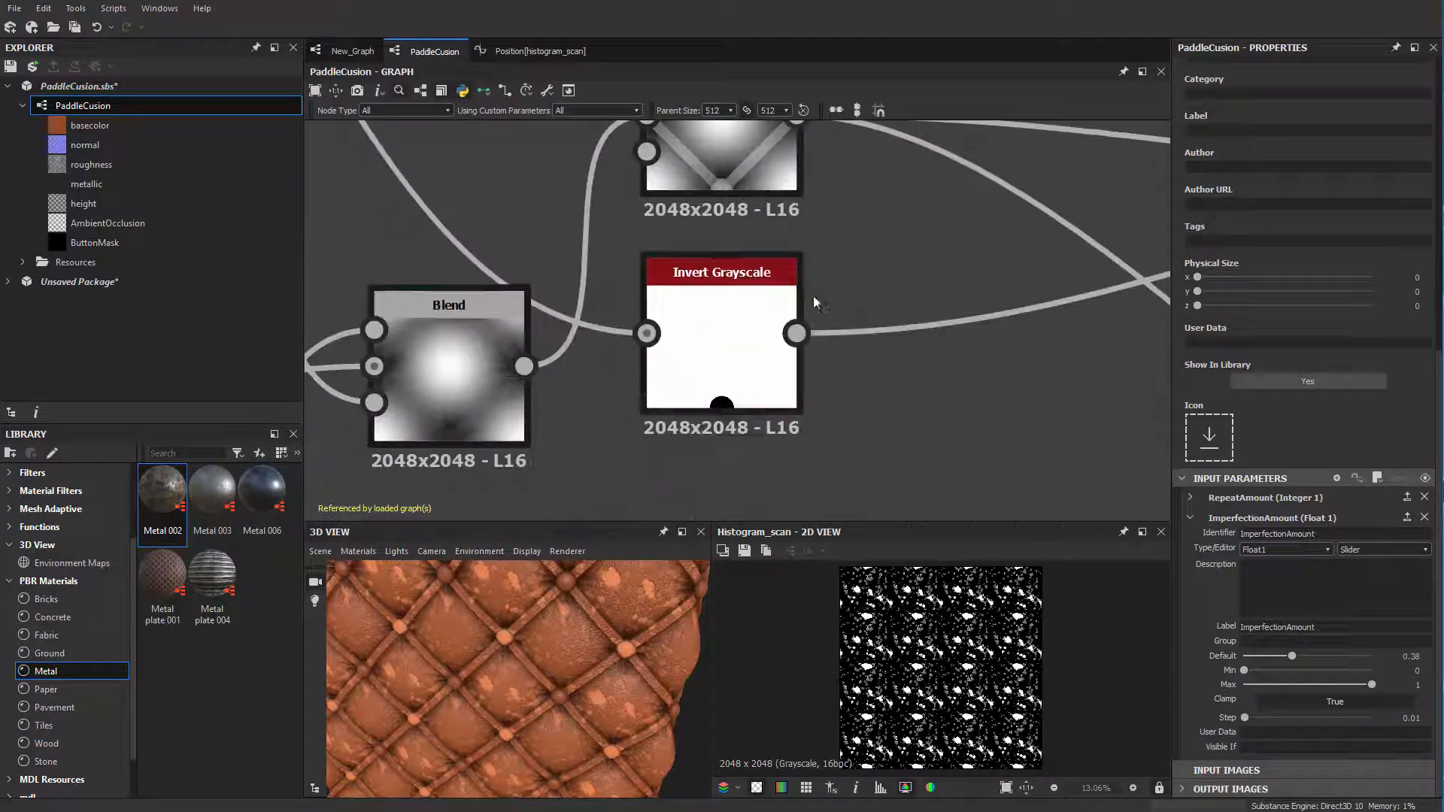
scroll(903, 428, down, 2)
middle_drag(905, 427, 552, 380)
scroll(598, 368, down, 1)
middle_drag(1033, 354, 1056, 390)
middle_drag(598, 413, 653, 349)
scroll(653, 348, up, 1)
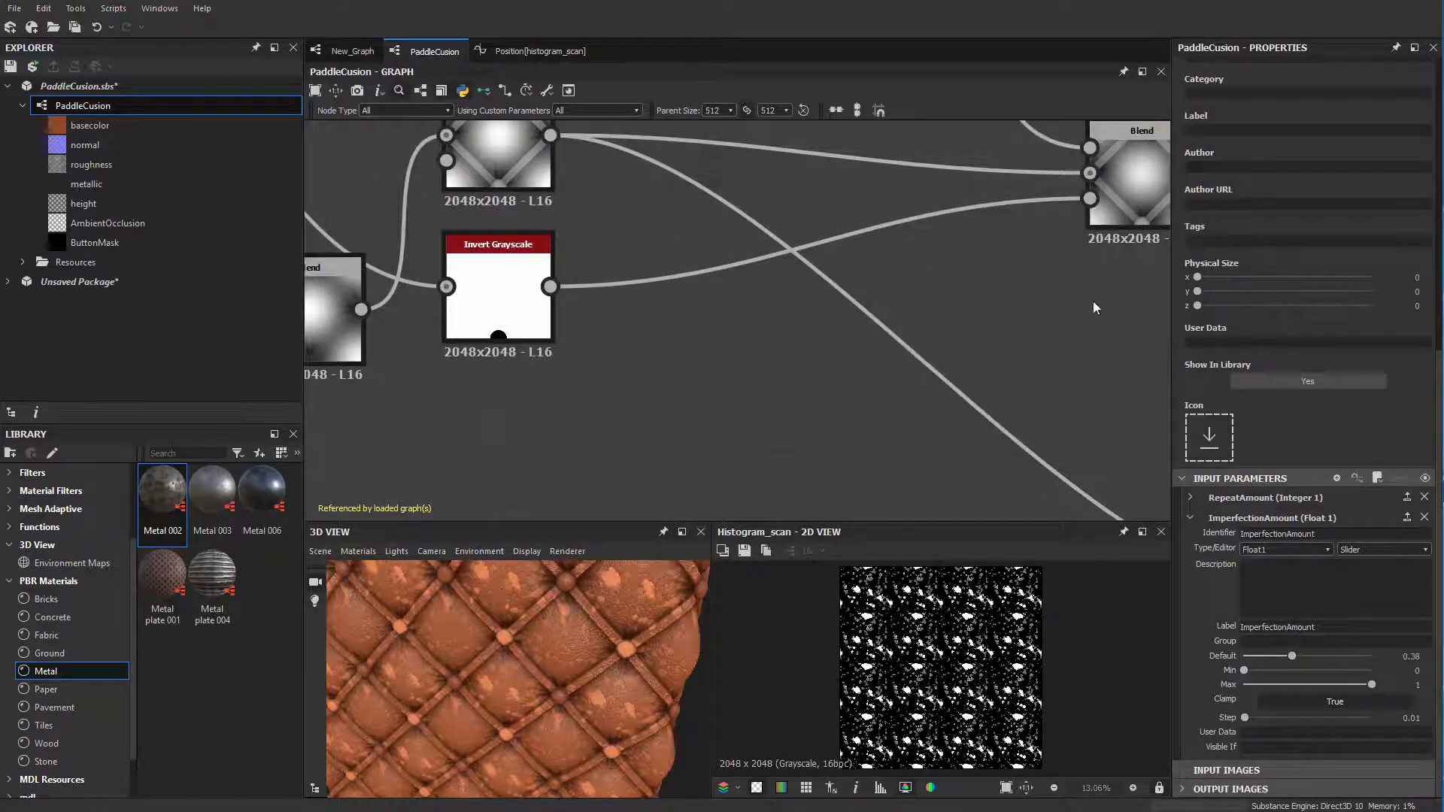
scroll(948, 348, down, 2)
mouse_move(794, 361)
middle_down()
mouse_move(522, 368)
mouse_move(773, 360)
middle_up()
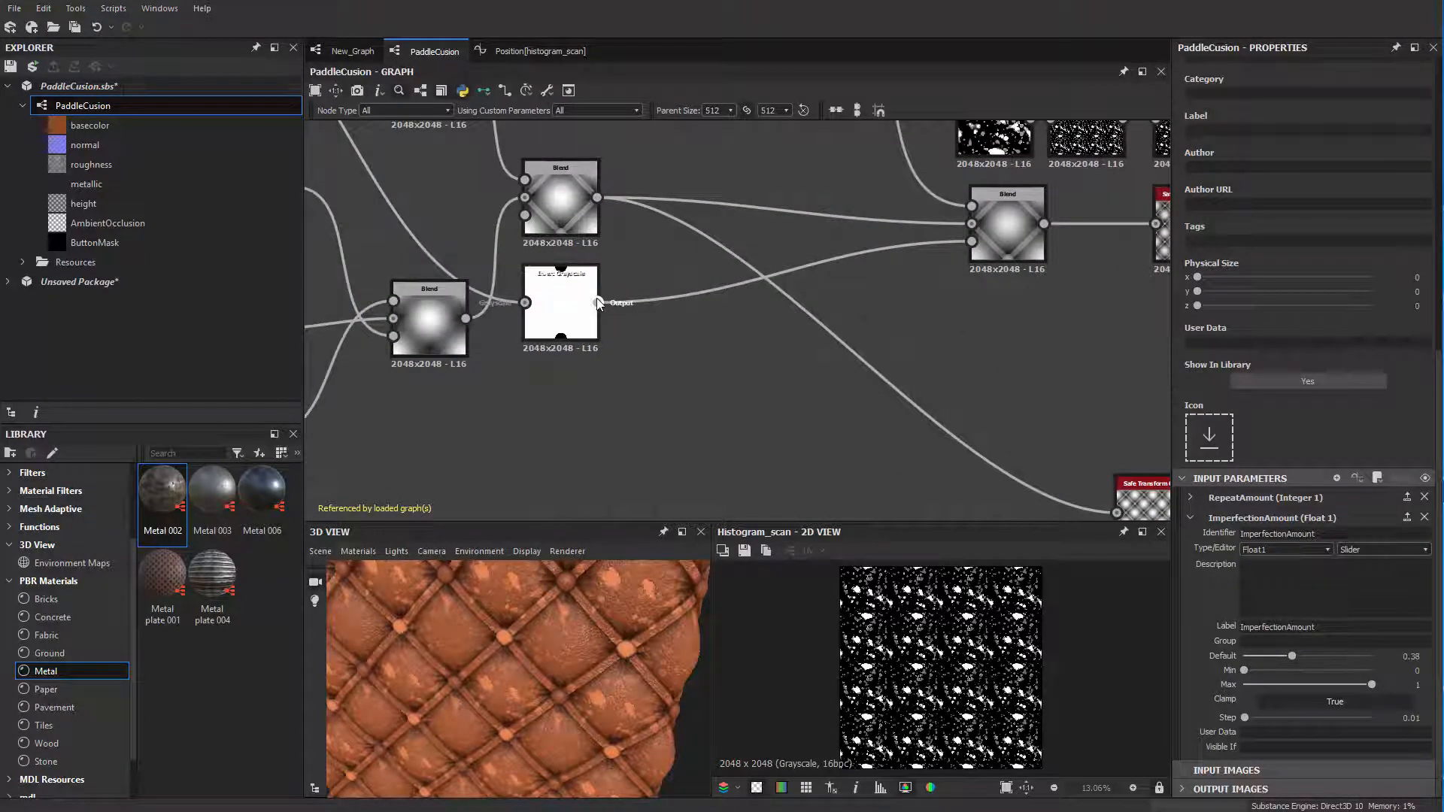
drag(704, 425, 711, 451)
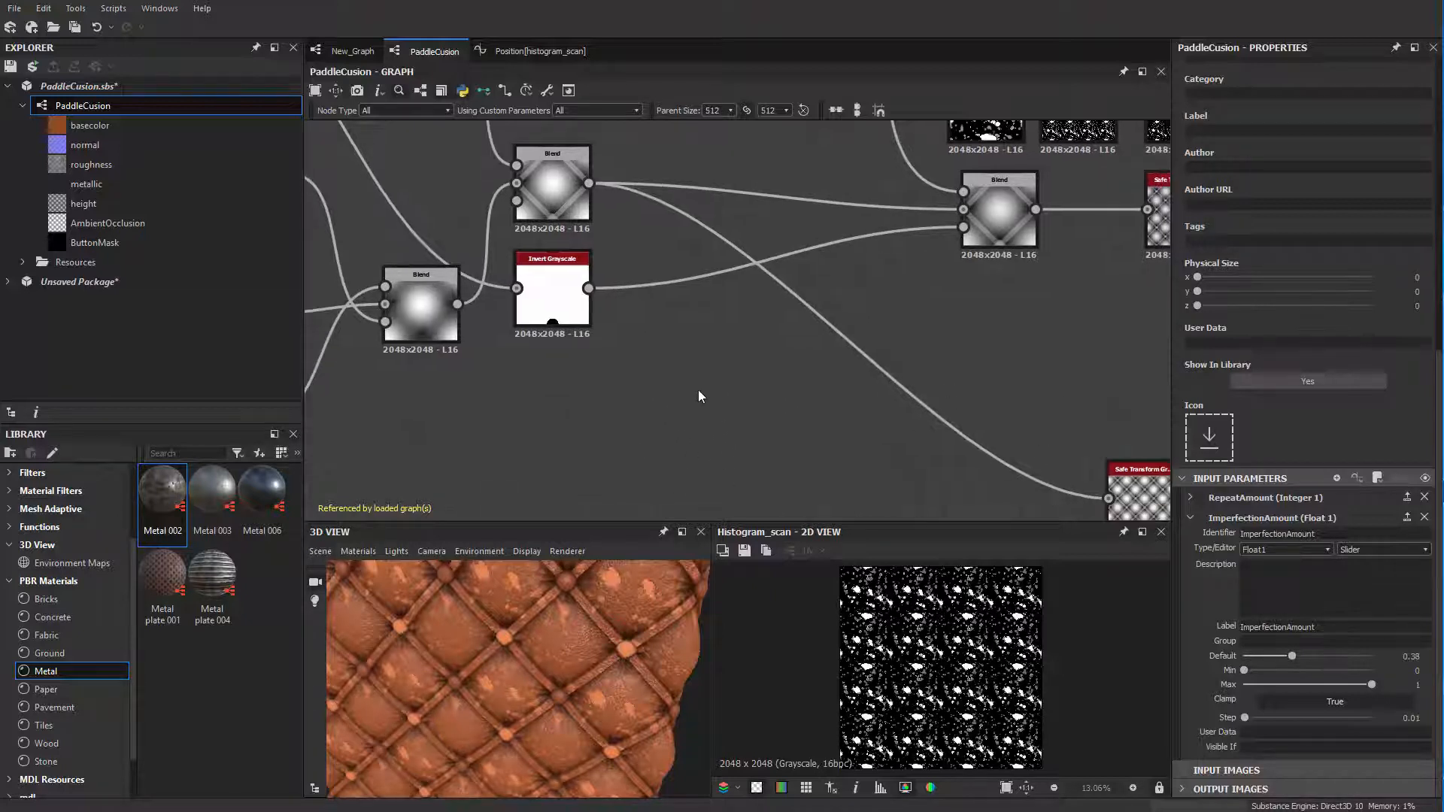
Step: Duplicate the height branch's Safe Transform Grayscale node and connect the Invert Grayscale output to the copy's input
key(space)
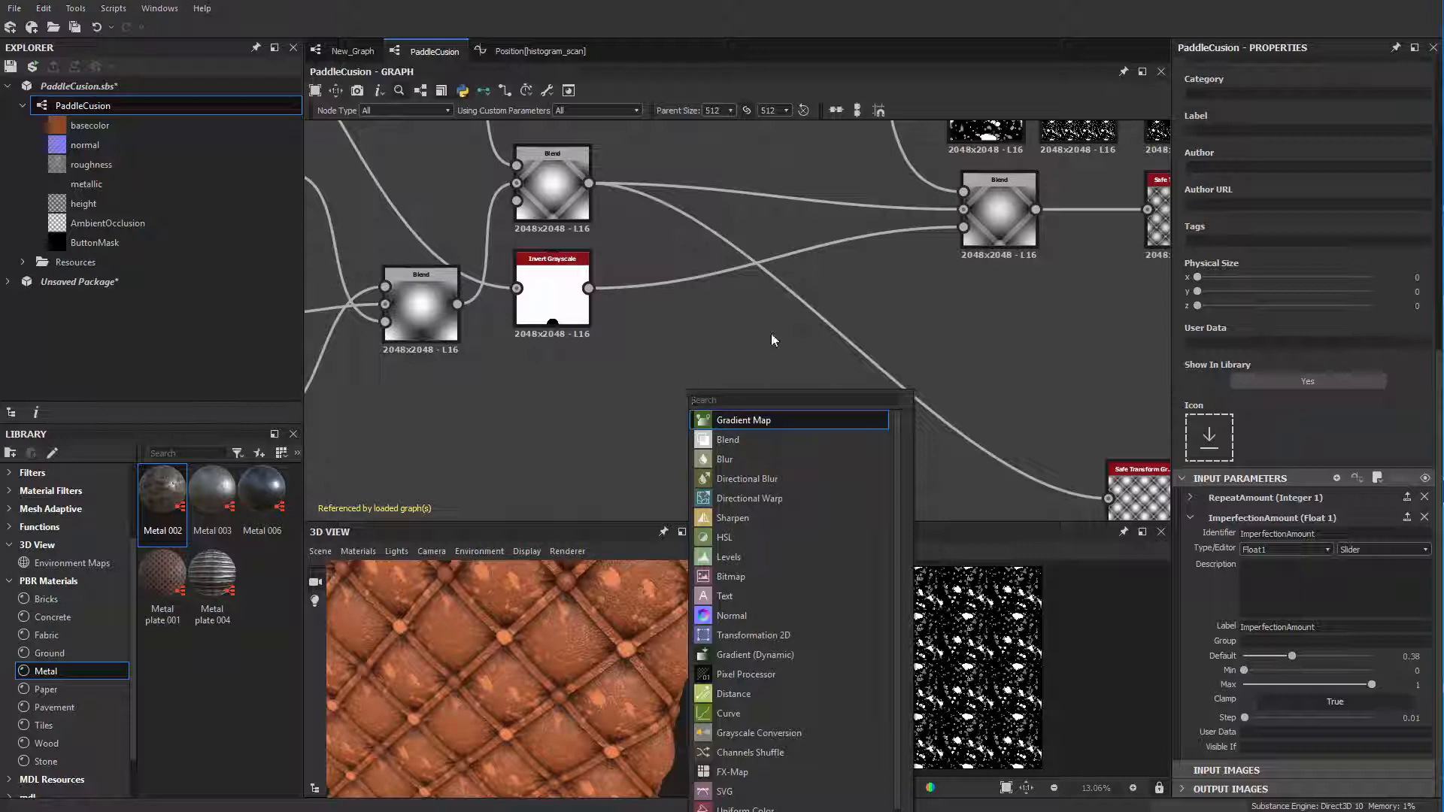
middle_drag(916, 327, 764, 308)
middle_drag(800, 342, 713, 416)
middle_drag(916, 351, 788, 317)
click(911, 291)
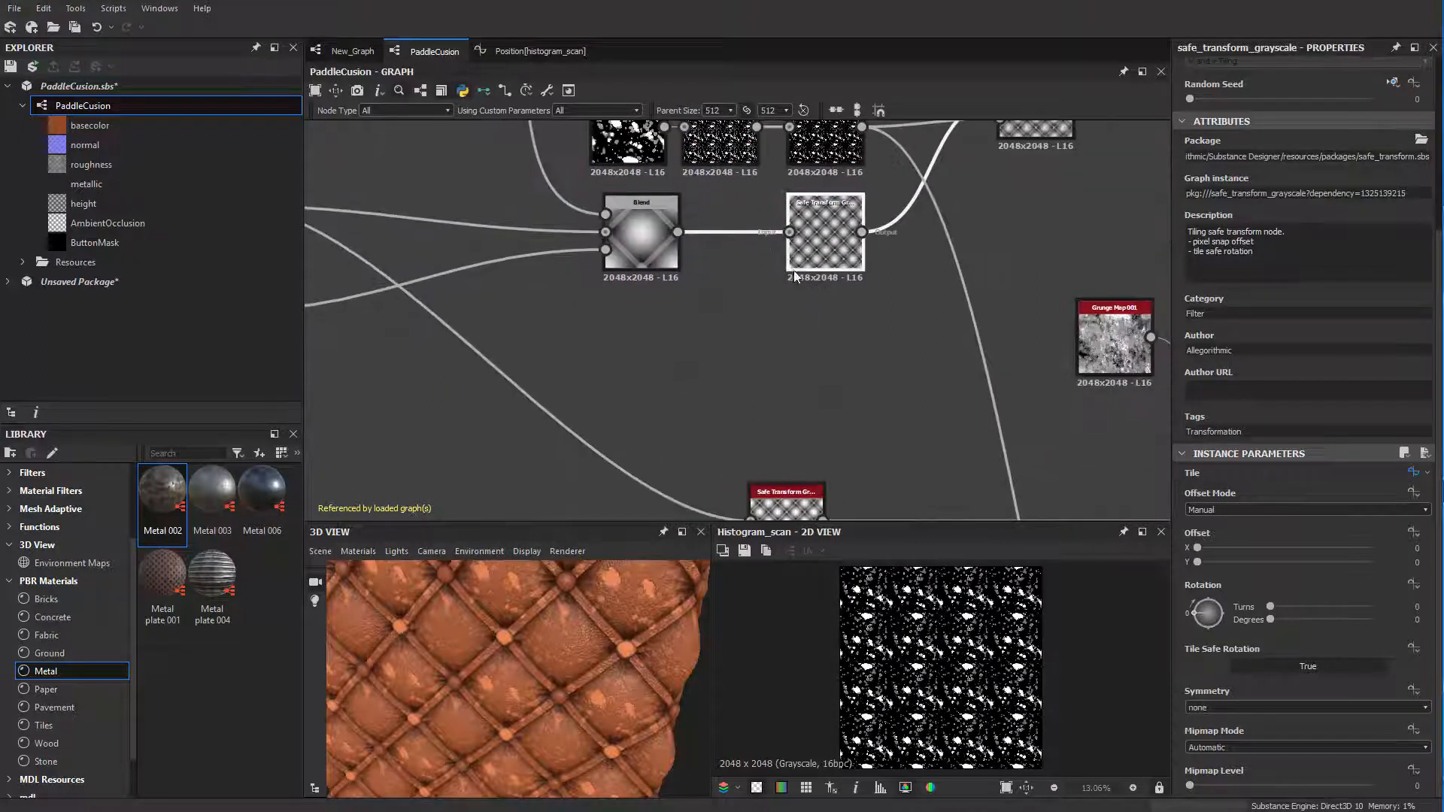
middle_drag(330, 482, 613, 391)
key(ctrl+d)
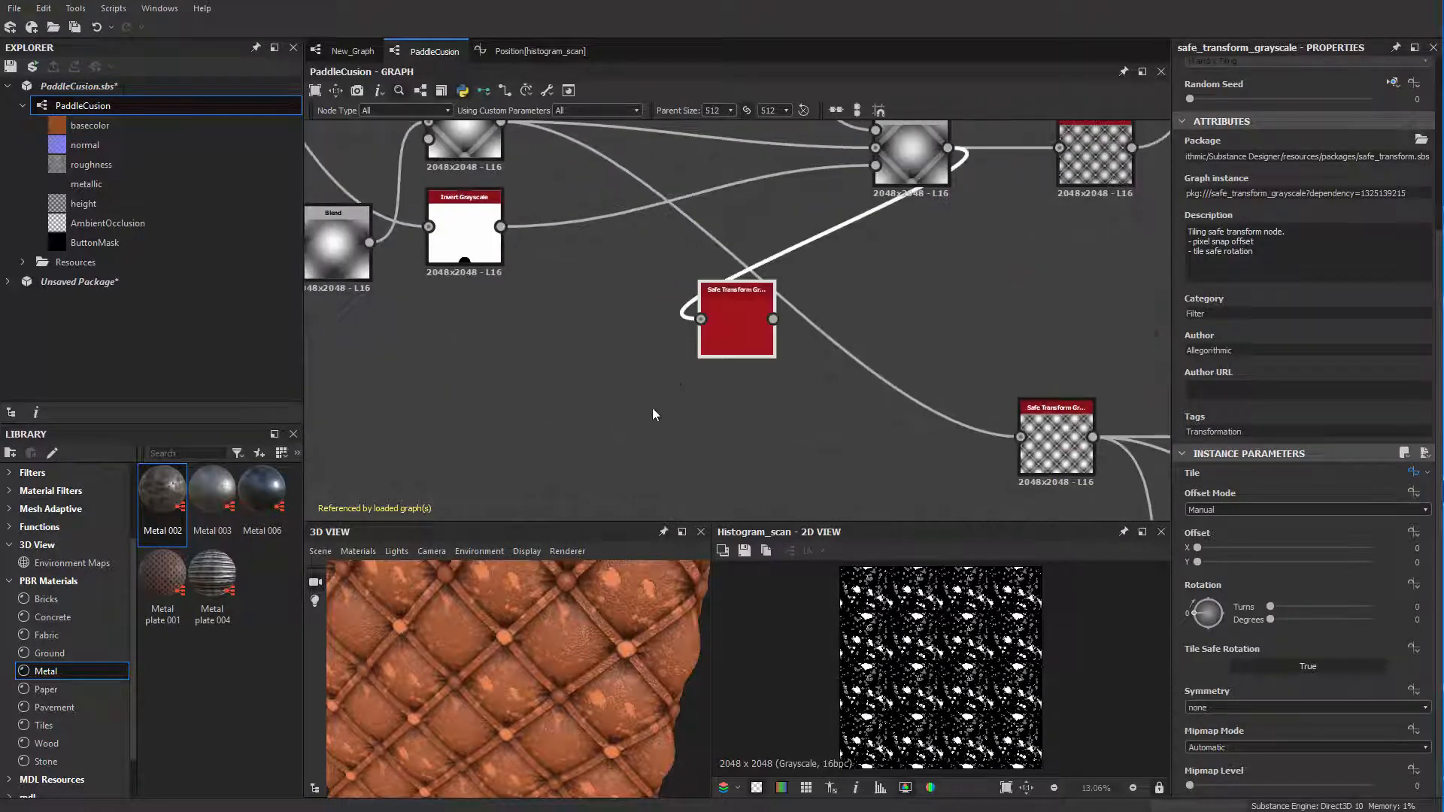
drag(501, 227, 697, 373)
drag(950, 636, 951, 635)
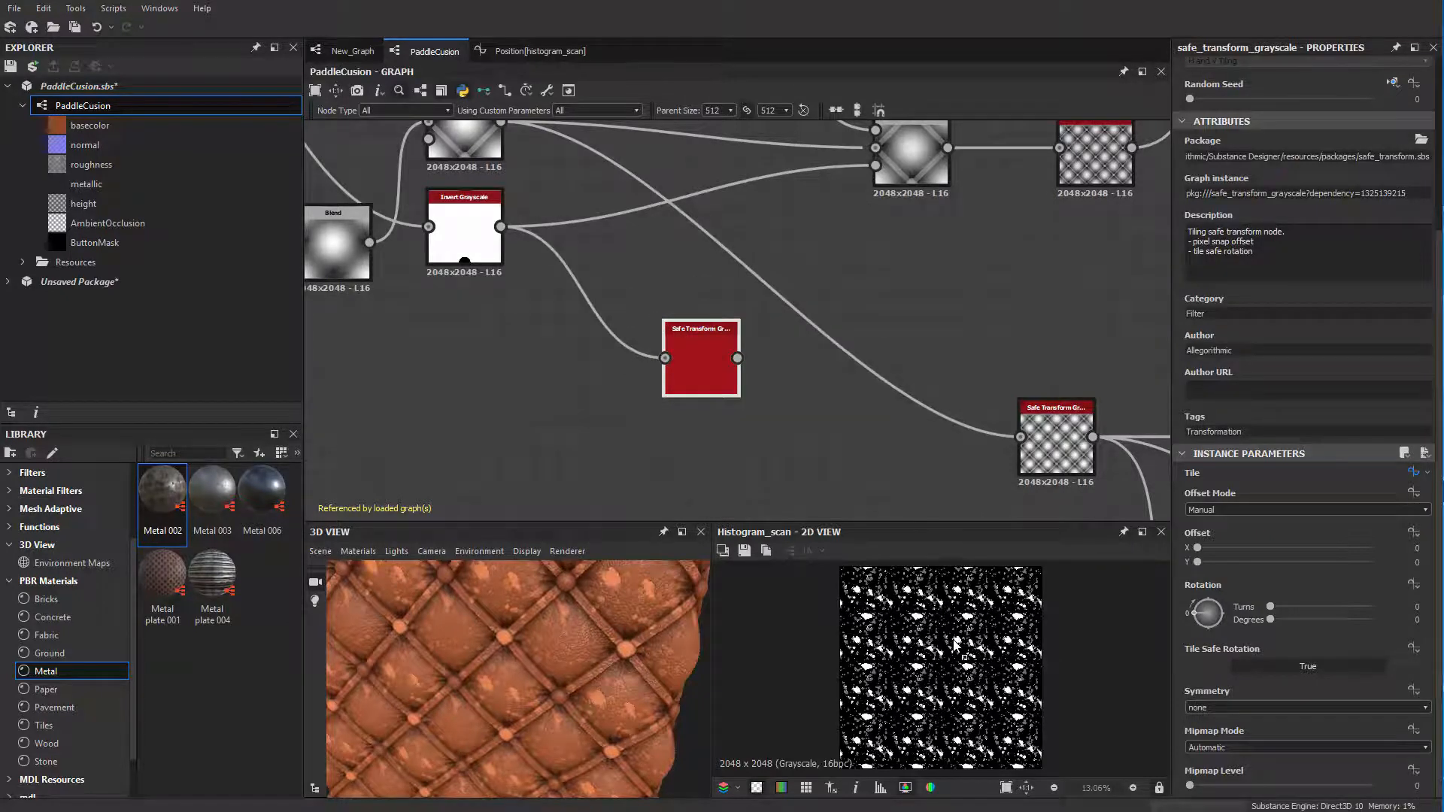
Step: Preview the duplicated Safe Transform Grayscale node's output in 2D and reposition the node beneath the Invert Grayscale node
scroll(735, 403, up, 4)
drag(700, 356, 758, 359)
click(759, 364)
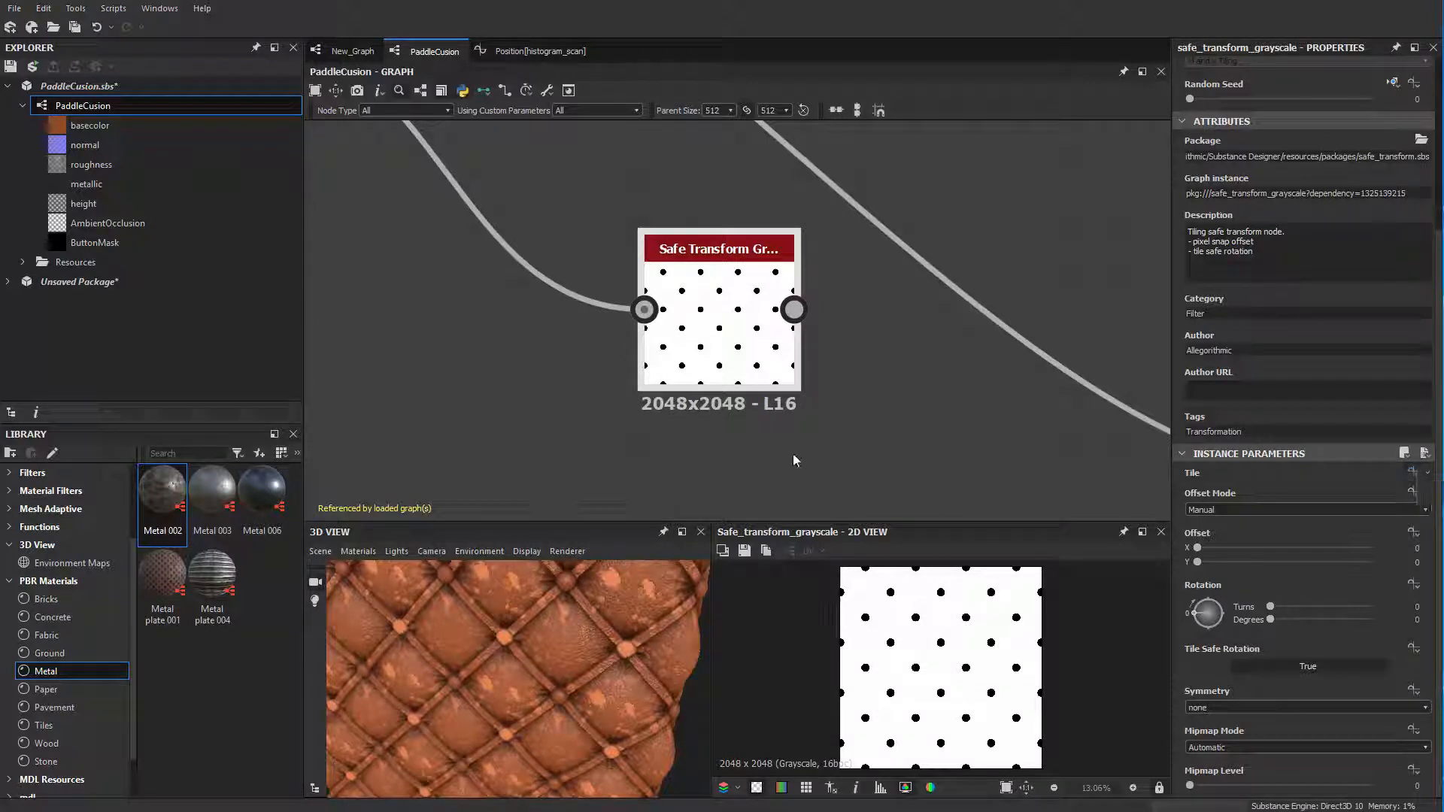
scroll(792, 451, down, 5)
scroll(757, 423, up, 5)
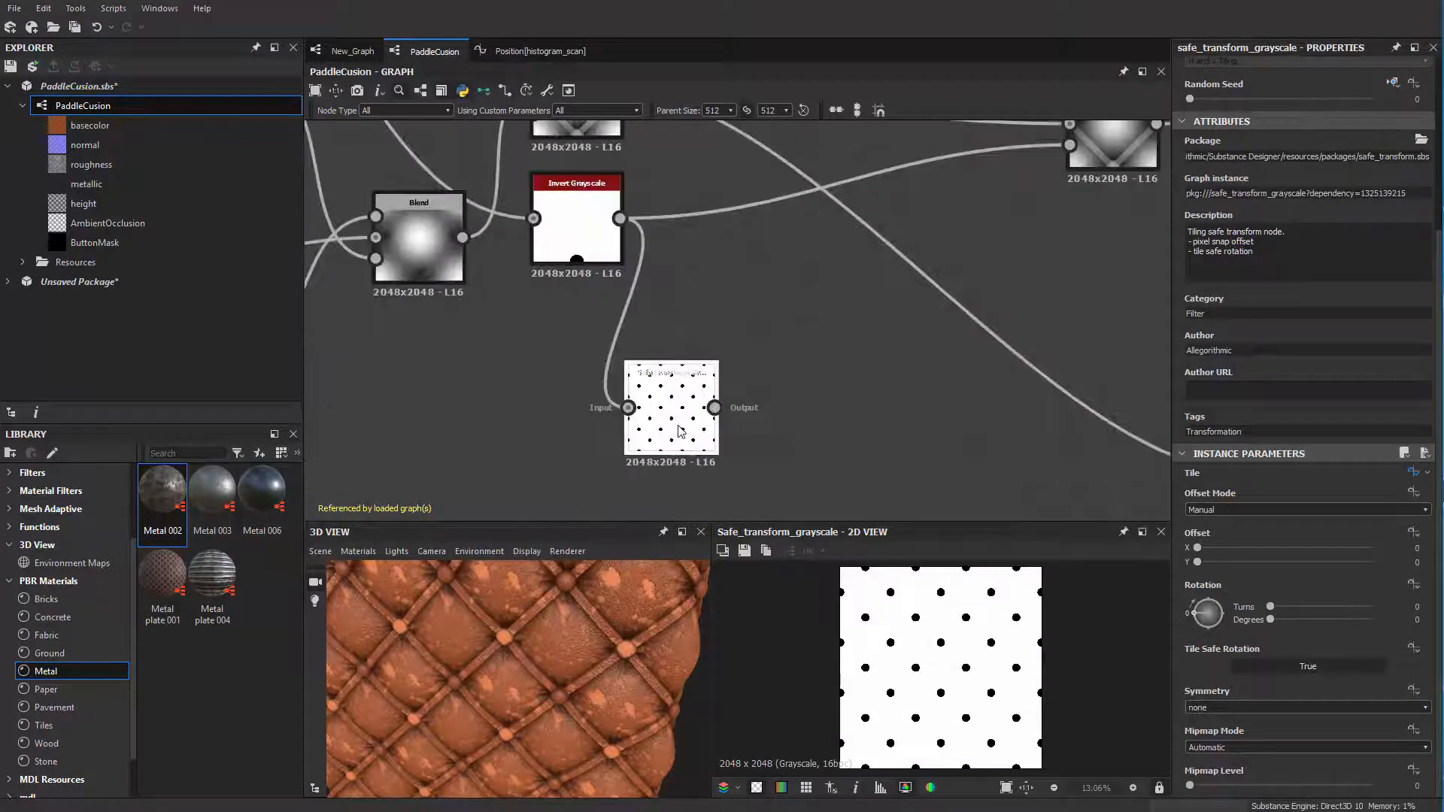
drag(657, 339, 878, 413)
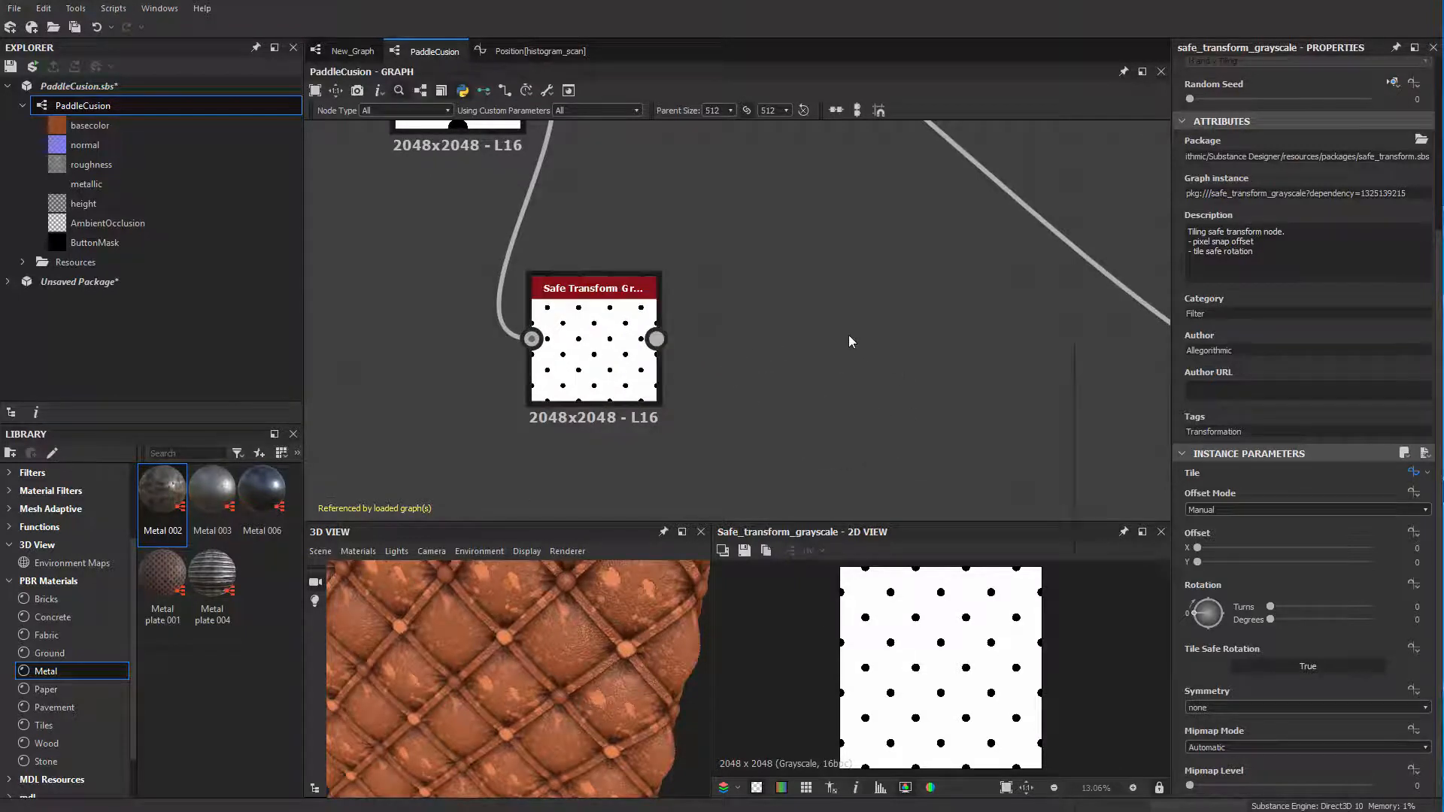
Step: Add an Output node beside the duplicated Safe Transform Grayscale node
key(space)
text(out)
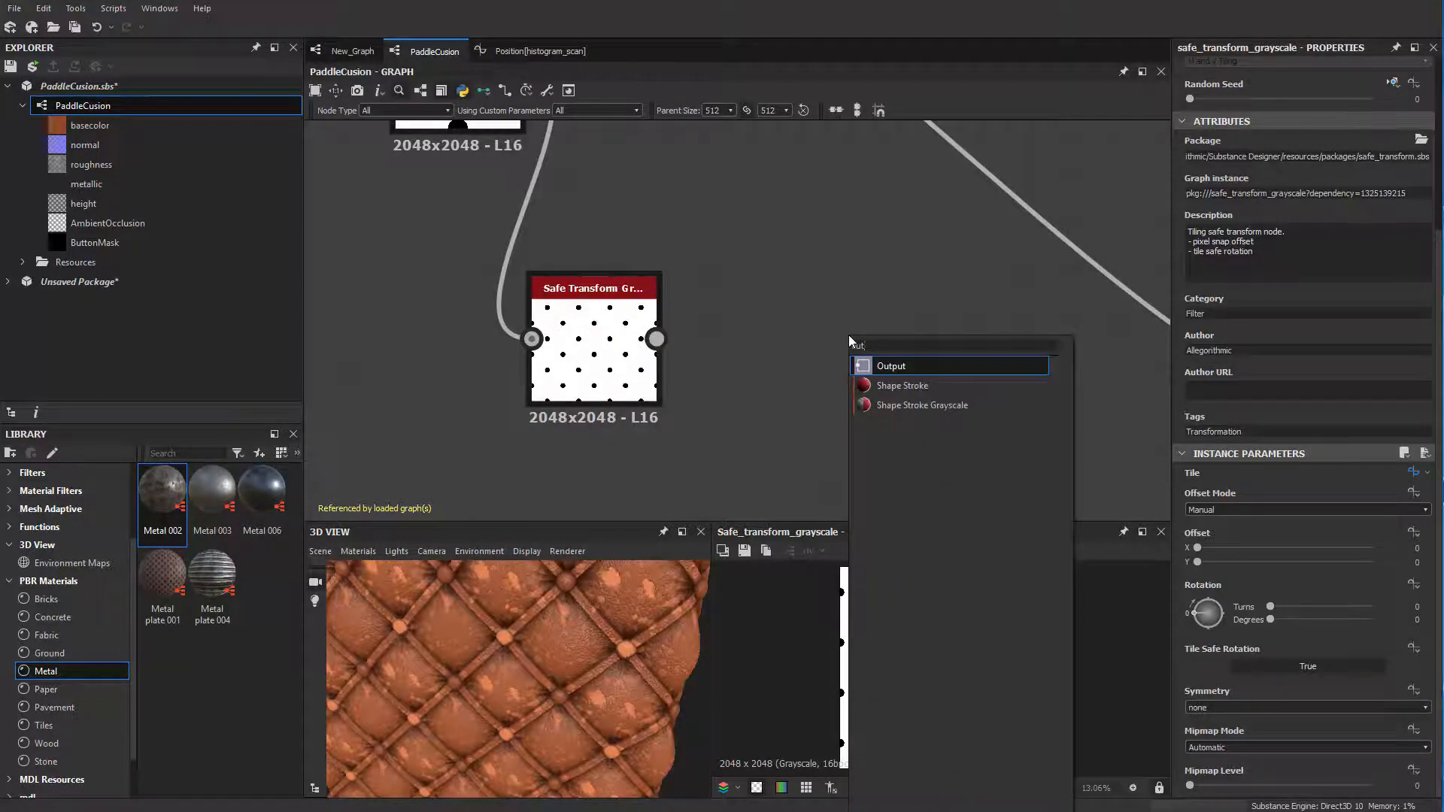
key(Return)
Step: Examine the attributes of the existing Height and Normal output nodes, including label, group and usage
scroll(827, 353, down, 5)
middle_drag(989, 336, 690, 404)
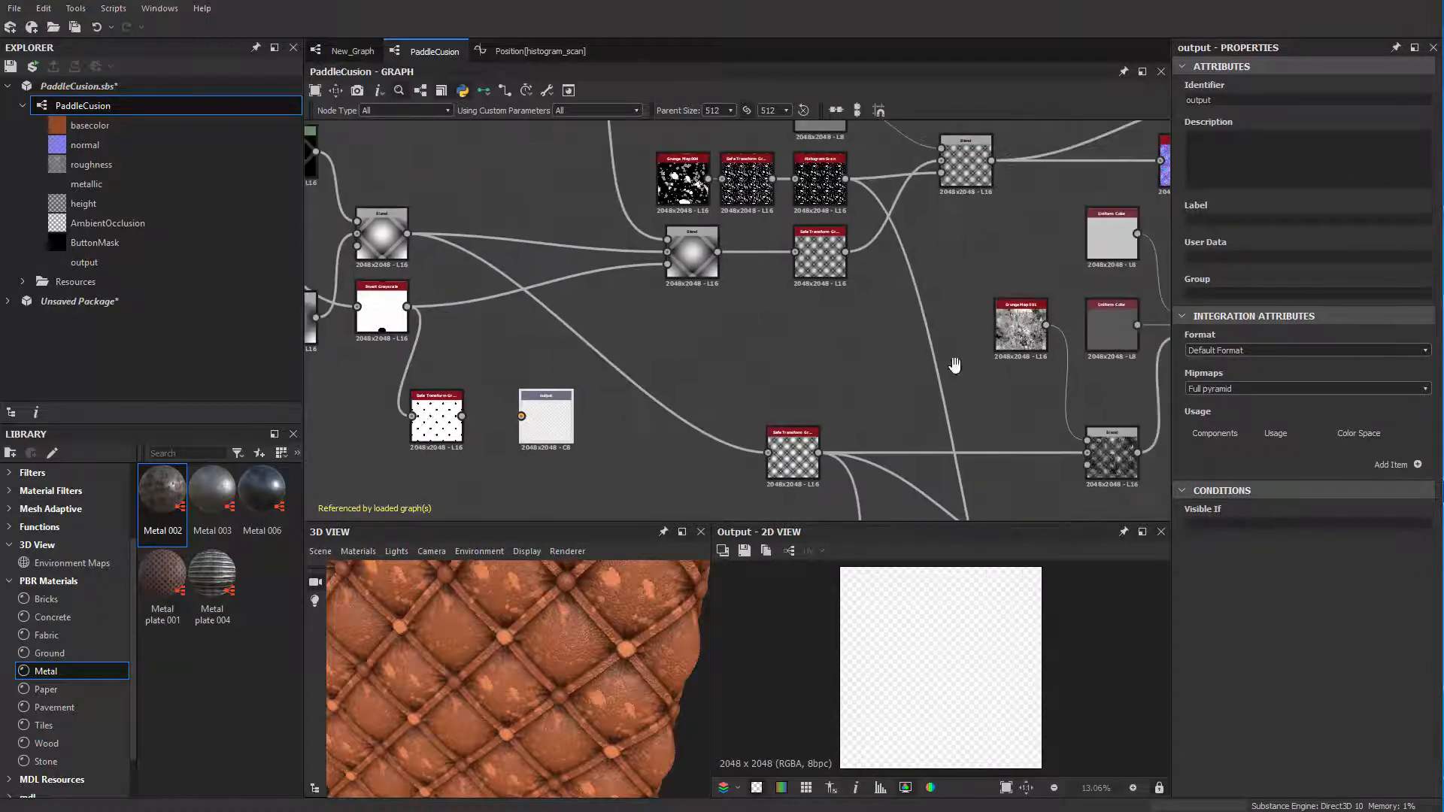
middle_drag(954, 365, 740, 548)
scroll(1027, 285, up, 6)
middle_drag(1106, 276, 662, 263)
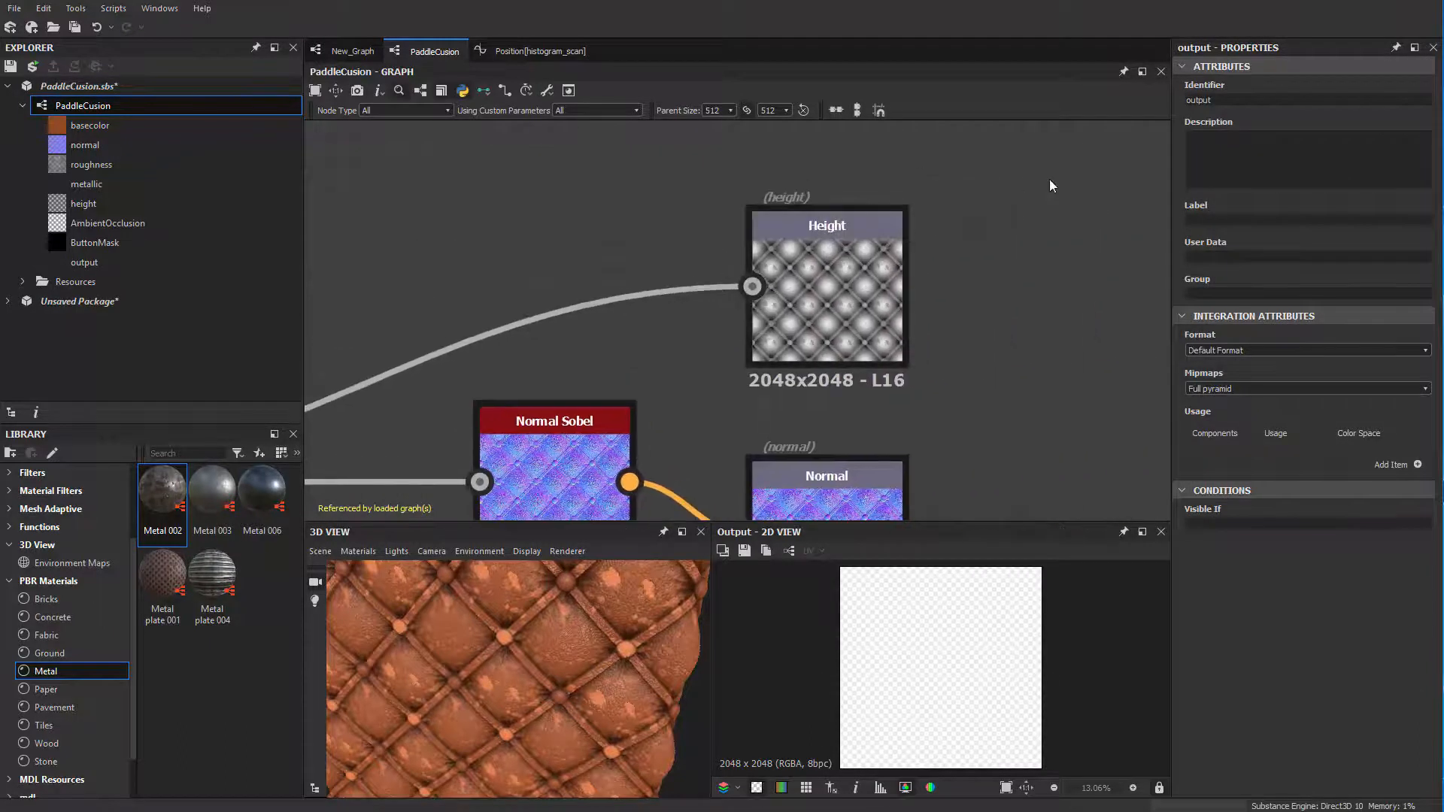
drag(1049, 181, 831, 410)
middle_drag(1012, 283, 988, 115)
drag(1000, 292, 835, 443)
middle_drag(835, 444, 913, 234)
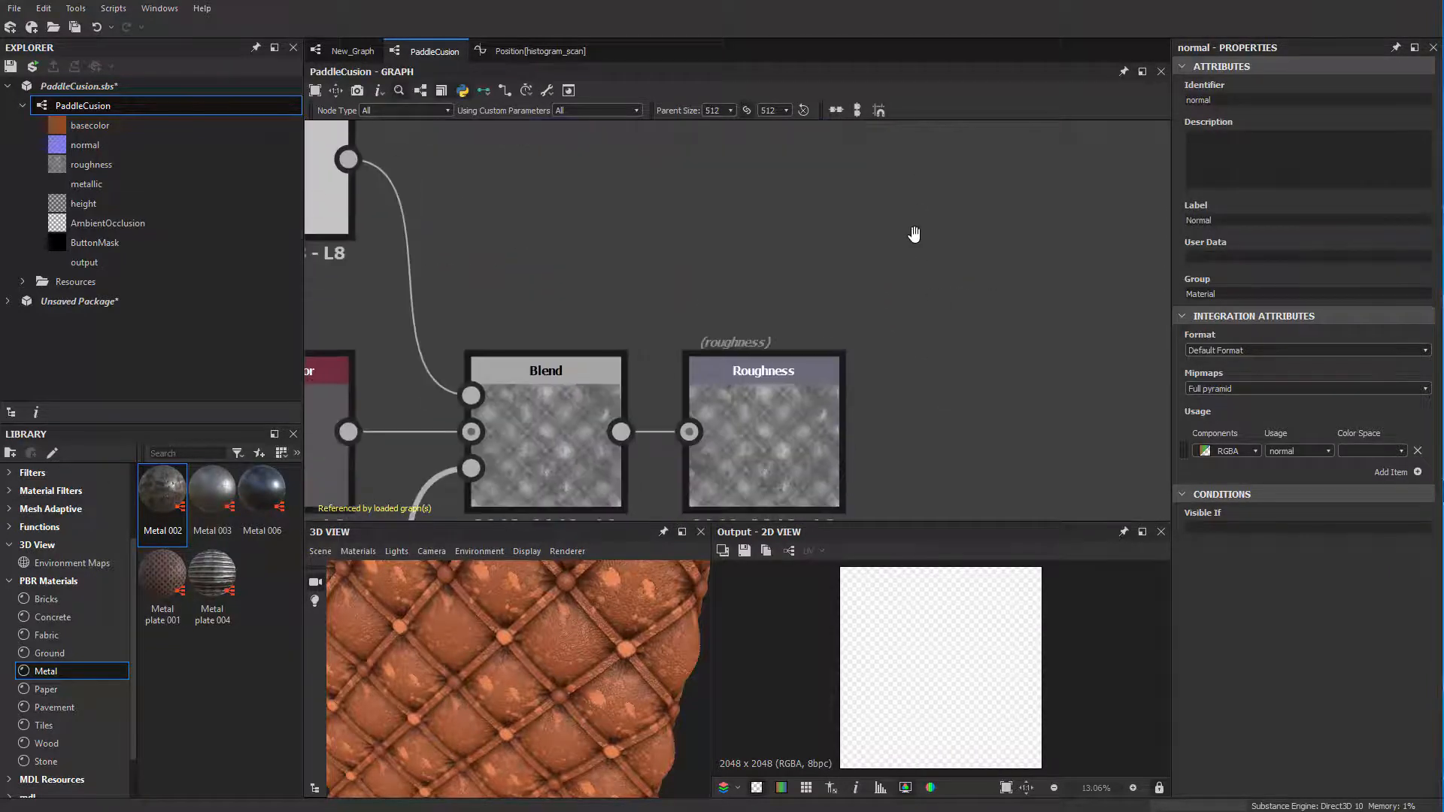
scroll(773, 337, down, 6)
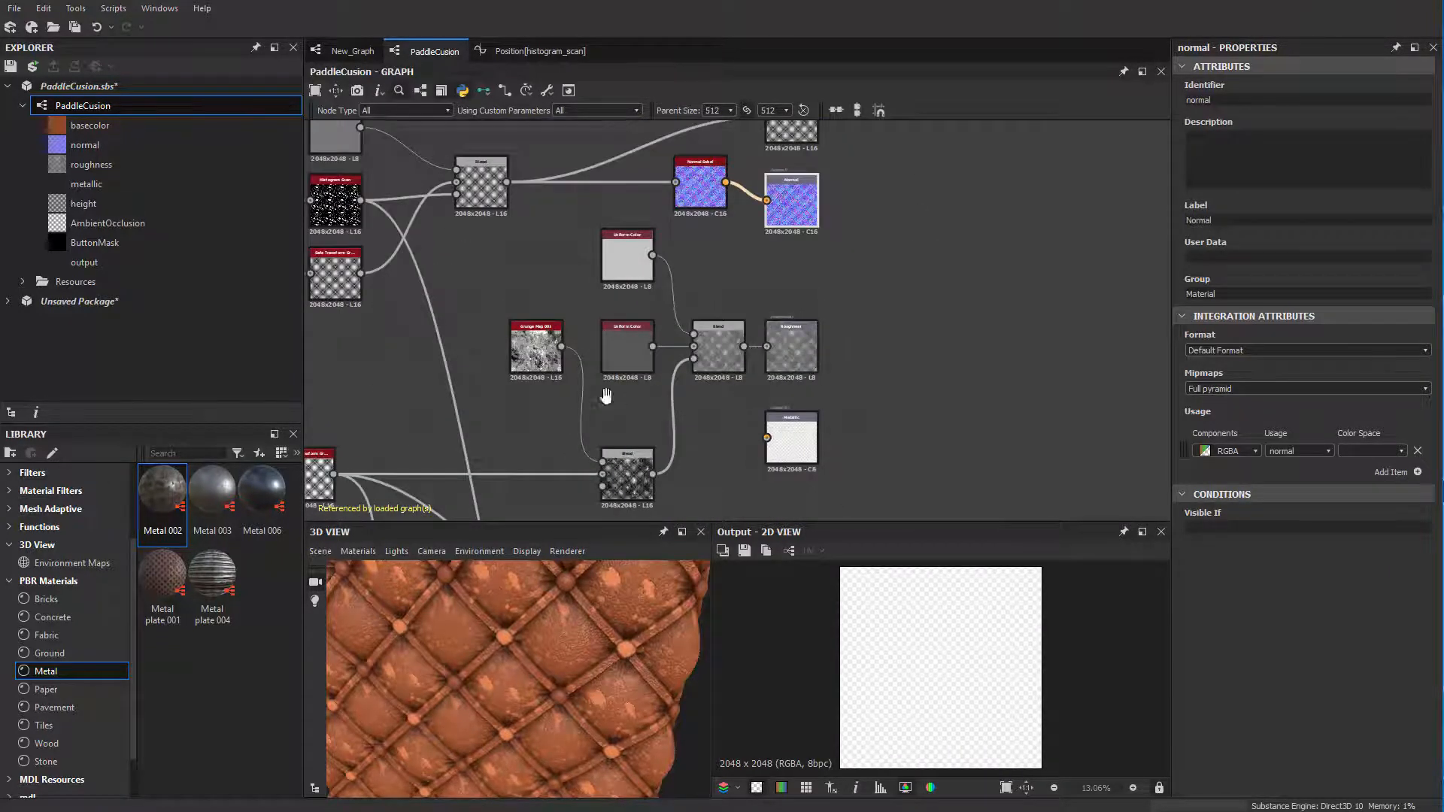
Step: Examine the AO output node's identifier, label, group and usage for comparison with the new Output node
middle_drag(606, 396, 1057, 292)
click(526, 342)
scroll(536, 309, up, 5)
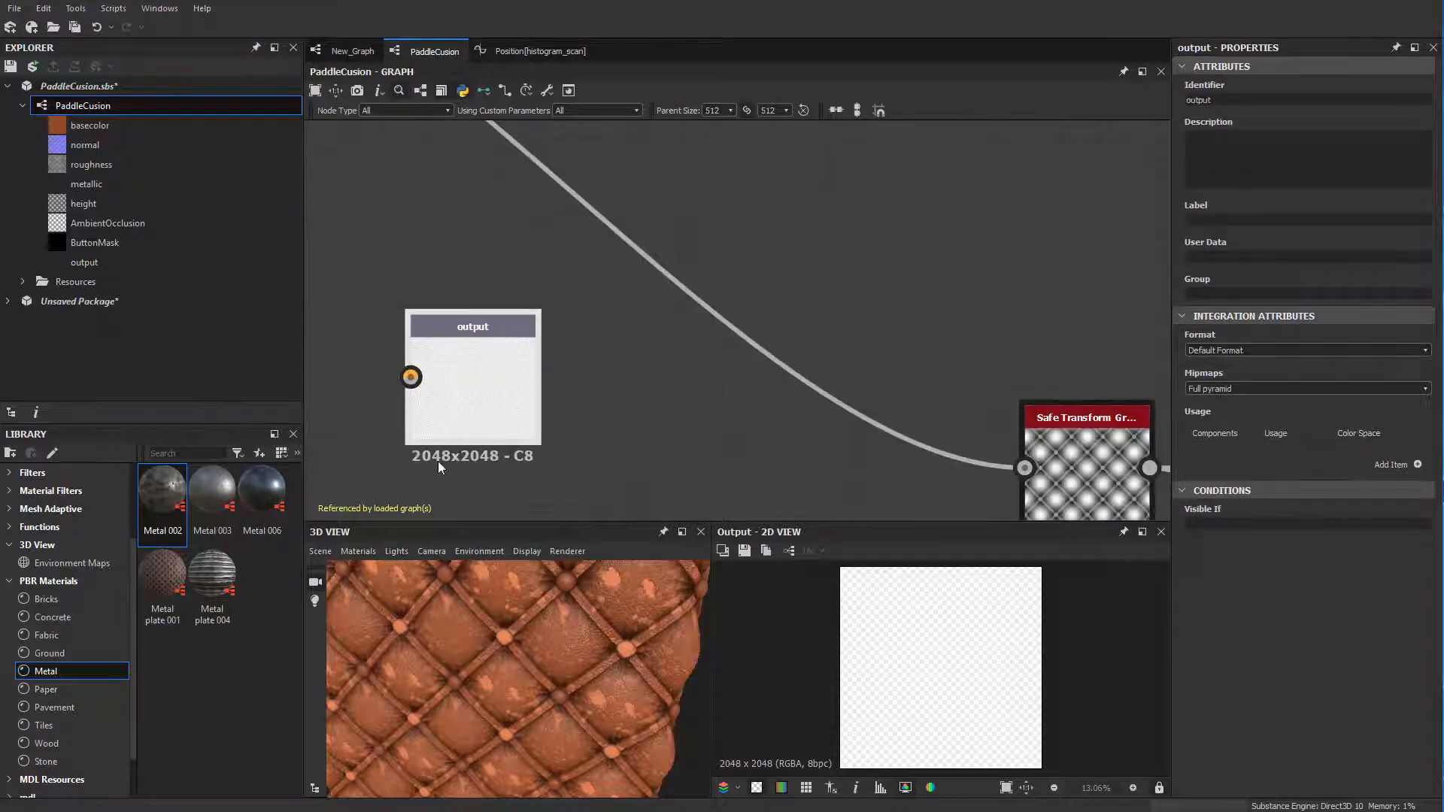
scroll(587, 382, down, 5)
middle_drag(688, 299, 488, 193)
middle_drag(1067, 375, 900, 395)
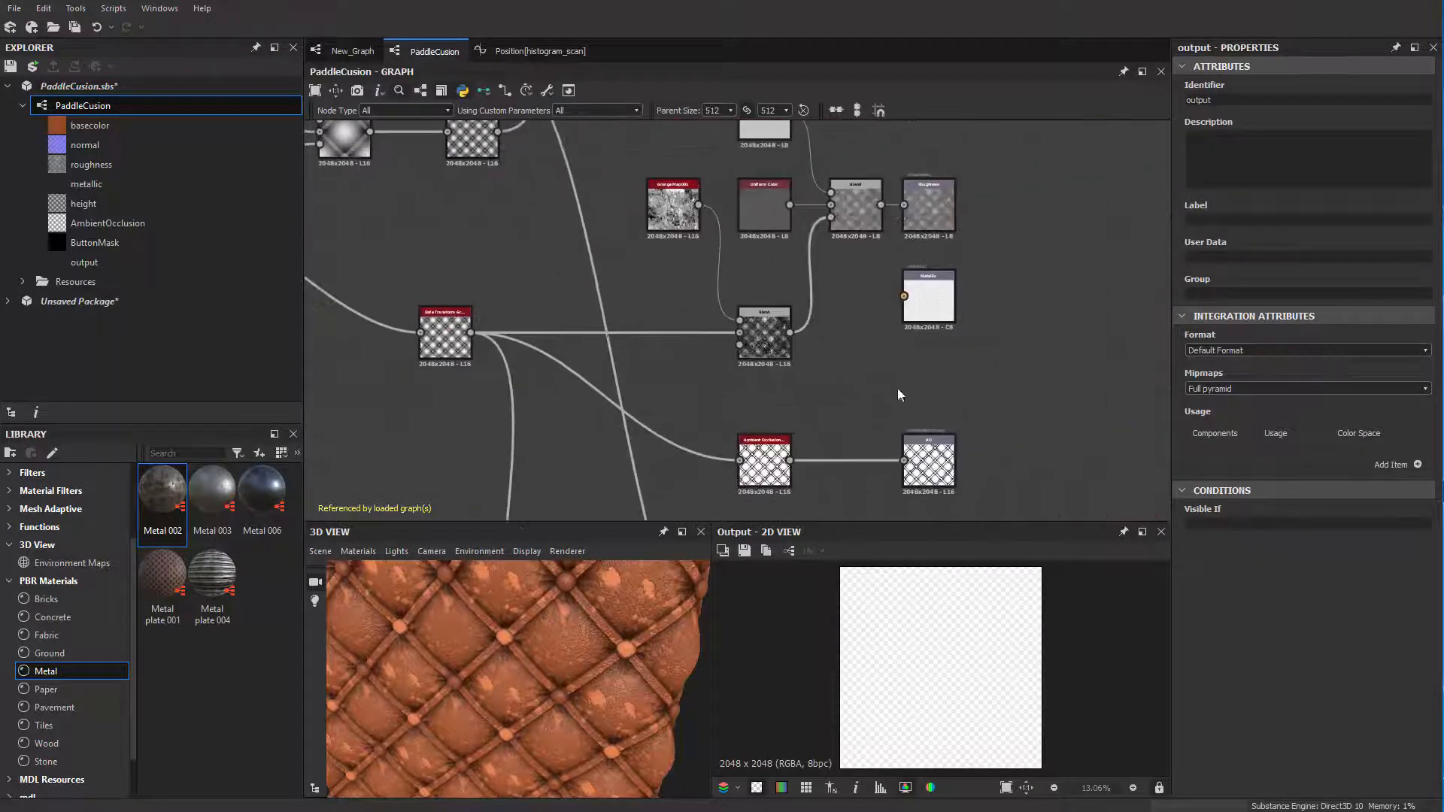
scroll(900, 394, up, 4)
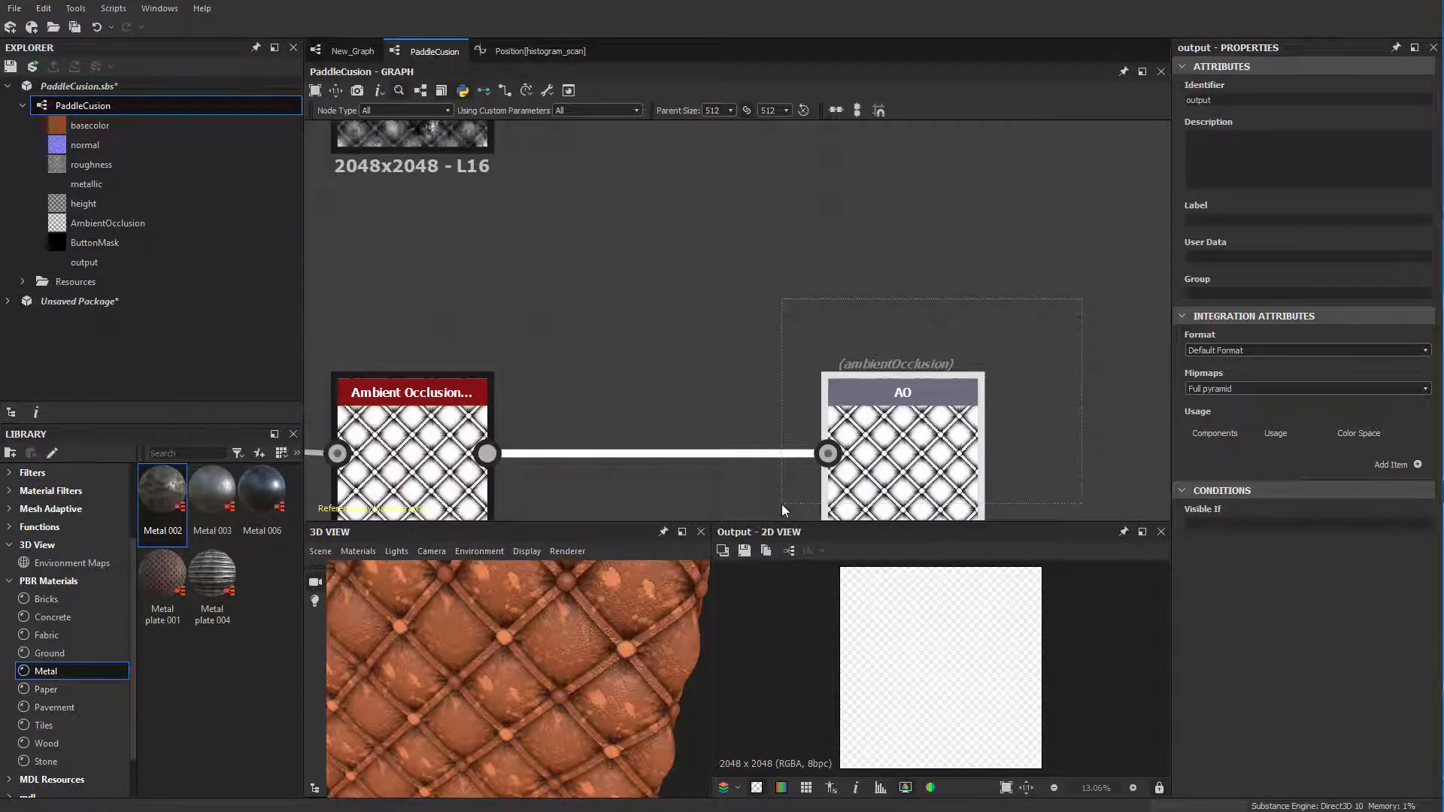
scroll(861, 363, down, 3)
middle_drag(895, 225, 923, 465)
middle_drag(928, 193, 970, 226)
scroll(1034, 350, up, 2)
scroll(1034, 350, up, 2)
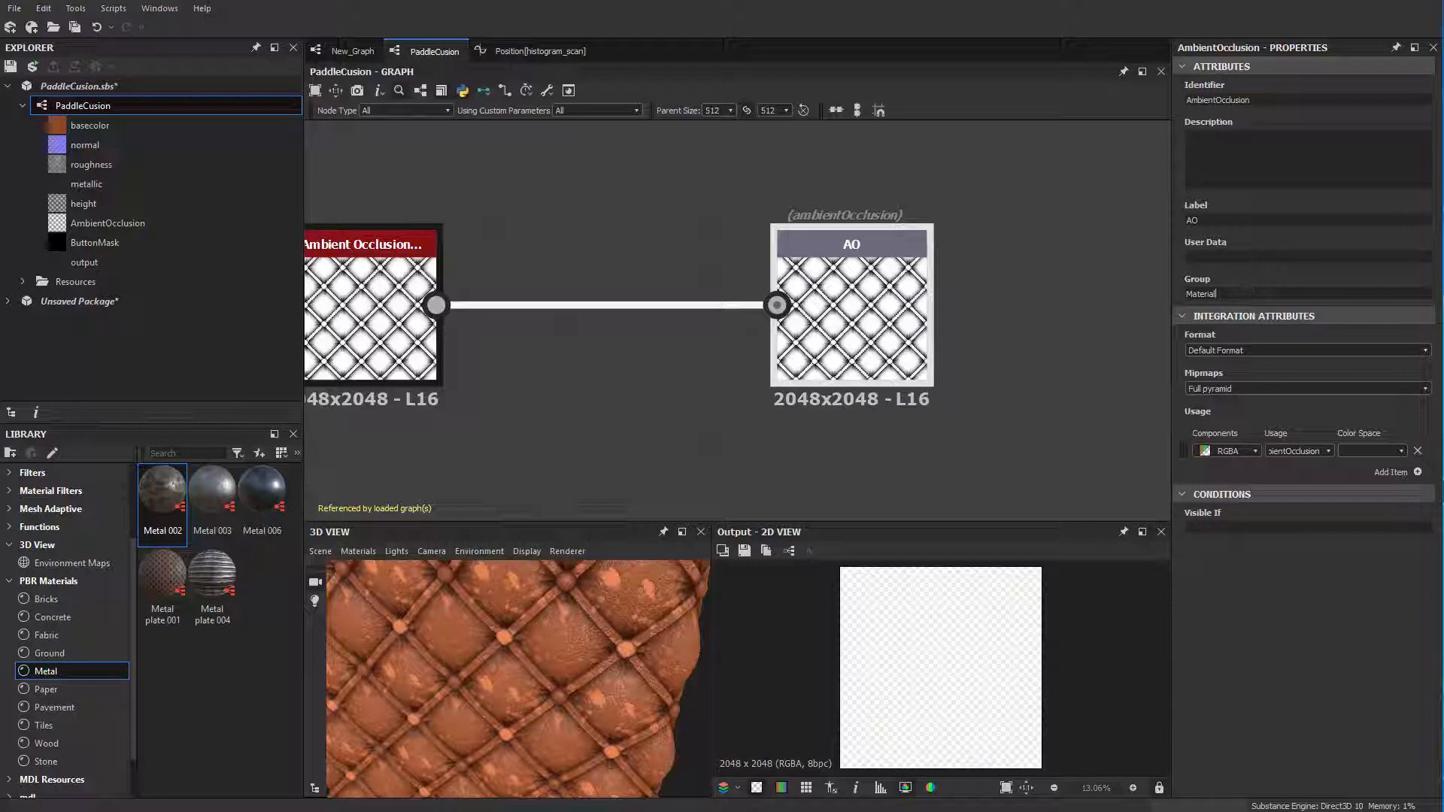
drag(1216, 294, 1184, 295)
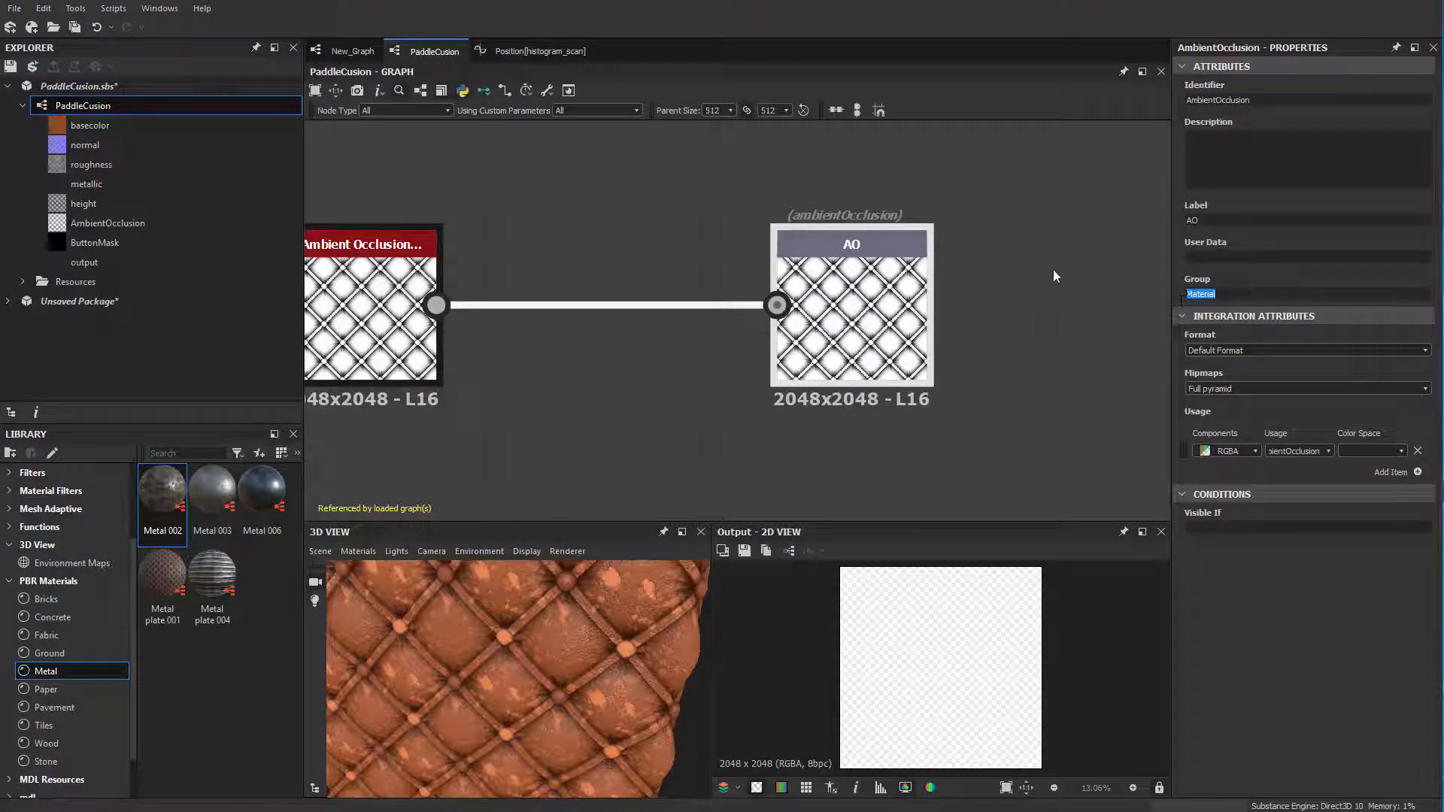
Step: Set the identifier of the new Output node beside the duplicated Safe Transform Grayscale node to buttonAlpha
middle_drag(1054, 276, 843, 257)
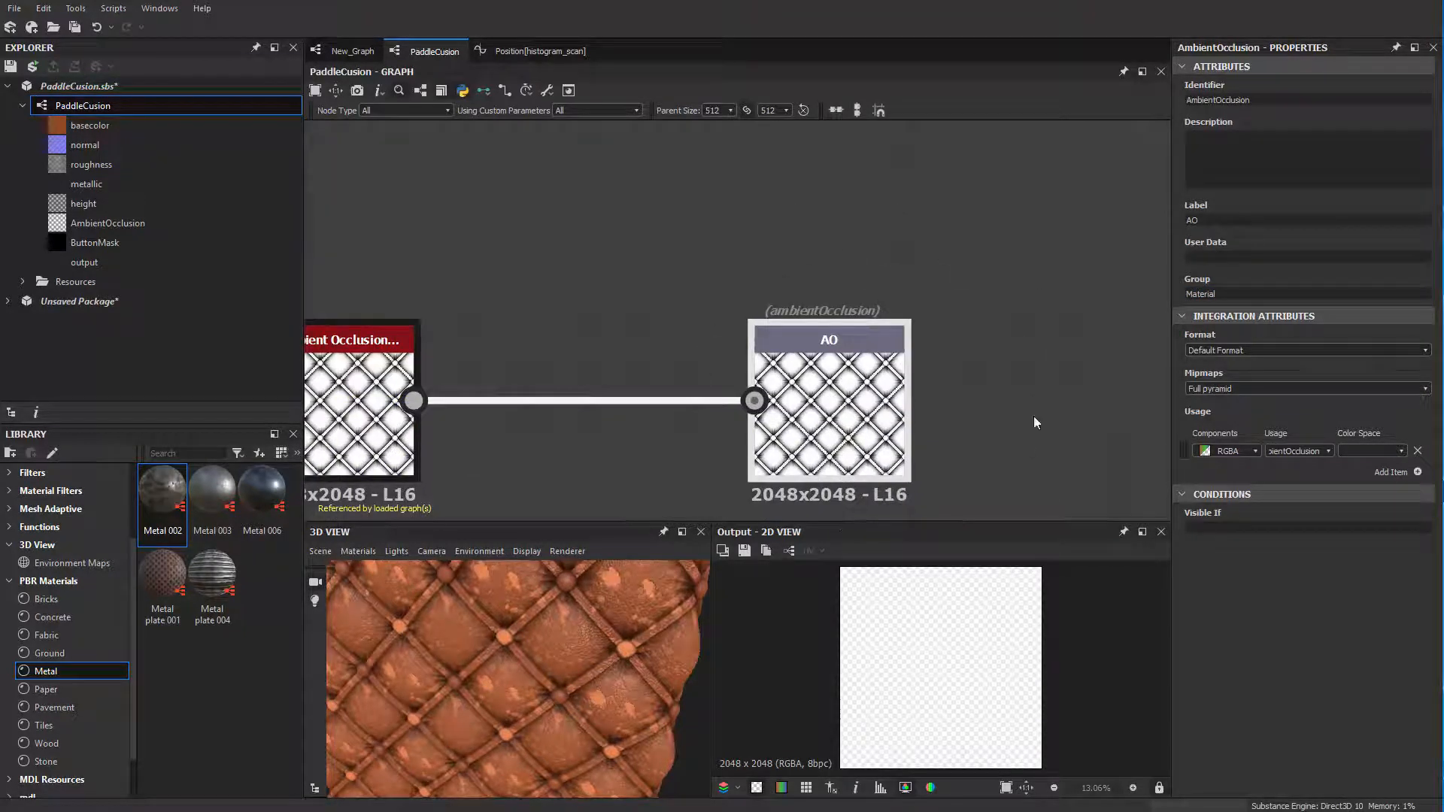
middle_drag(665, 316, 674, 461)
scroll(634, 384, down, 2)
scroll(634, 384, up, 3)
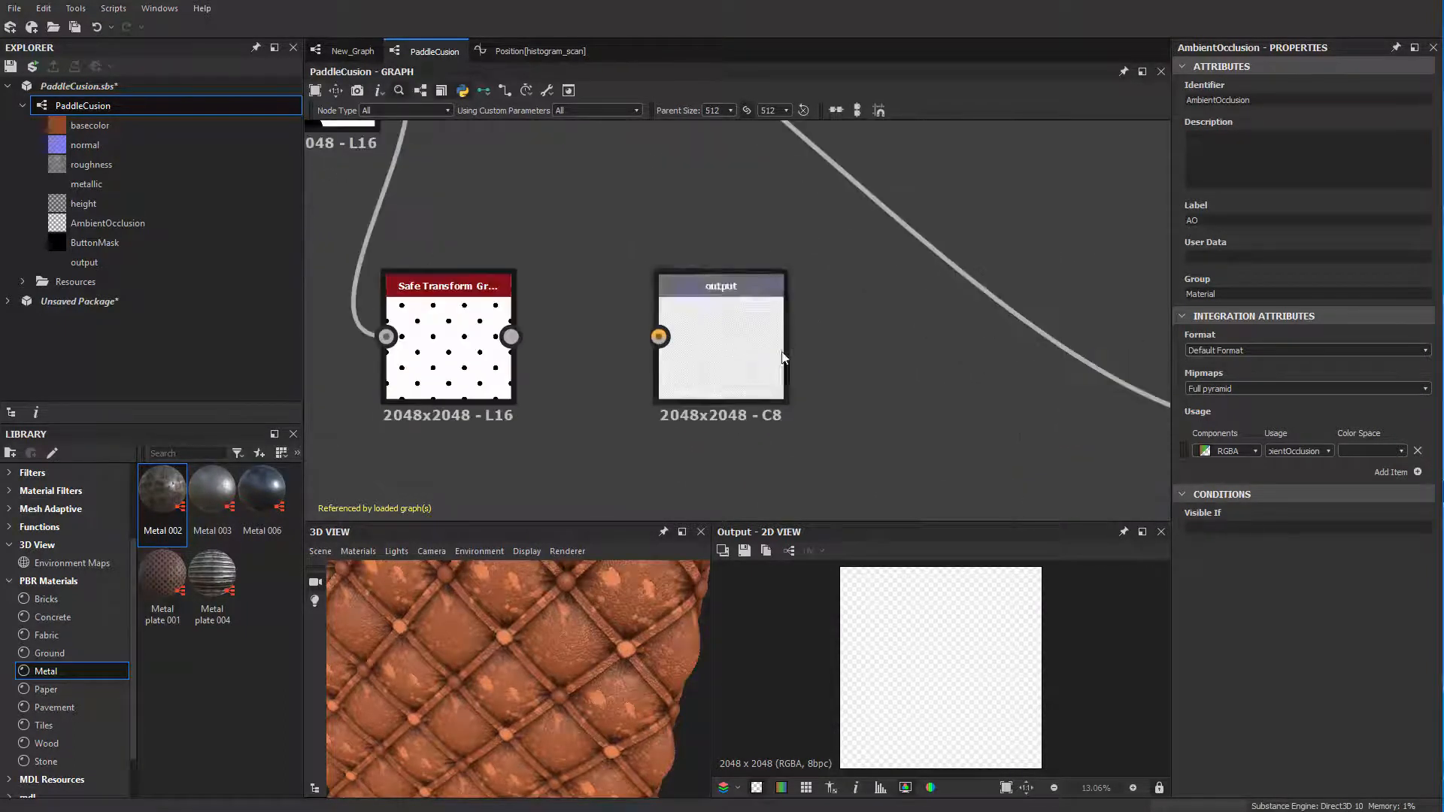
click(720, 346)
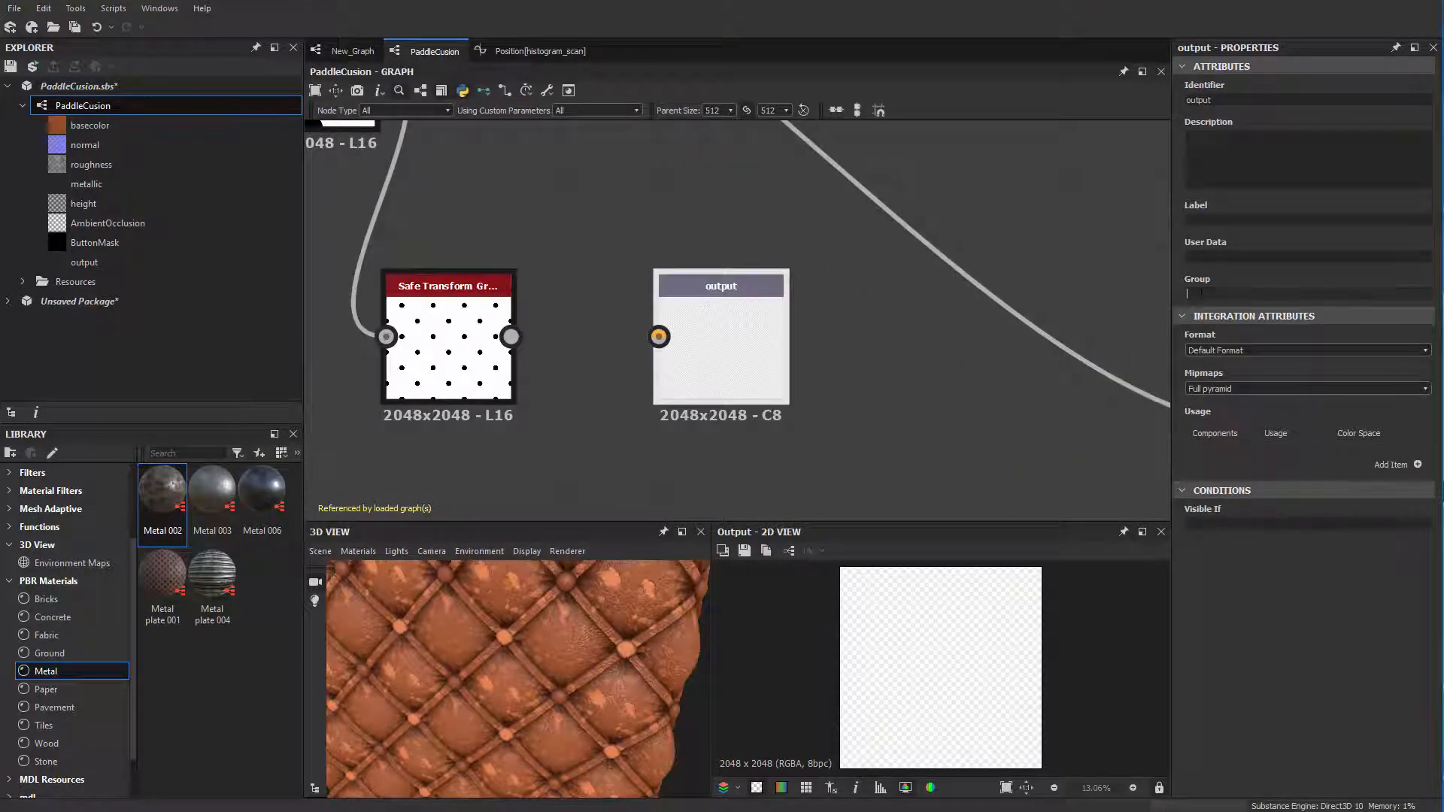
click(1216, 293)
middle_drag(915, 387, 909, 405)
drag(1224, 102, 1030, 111)
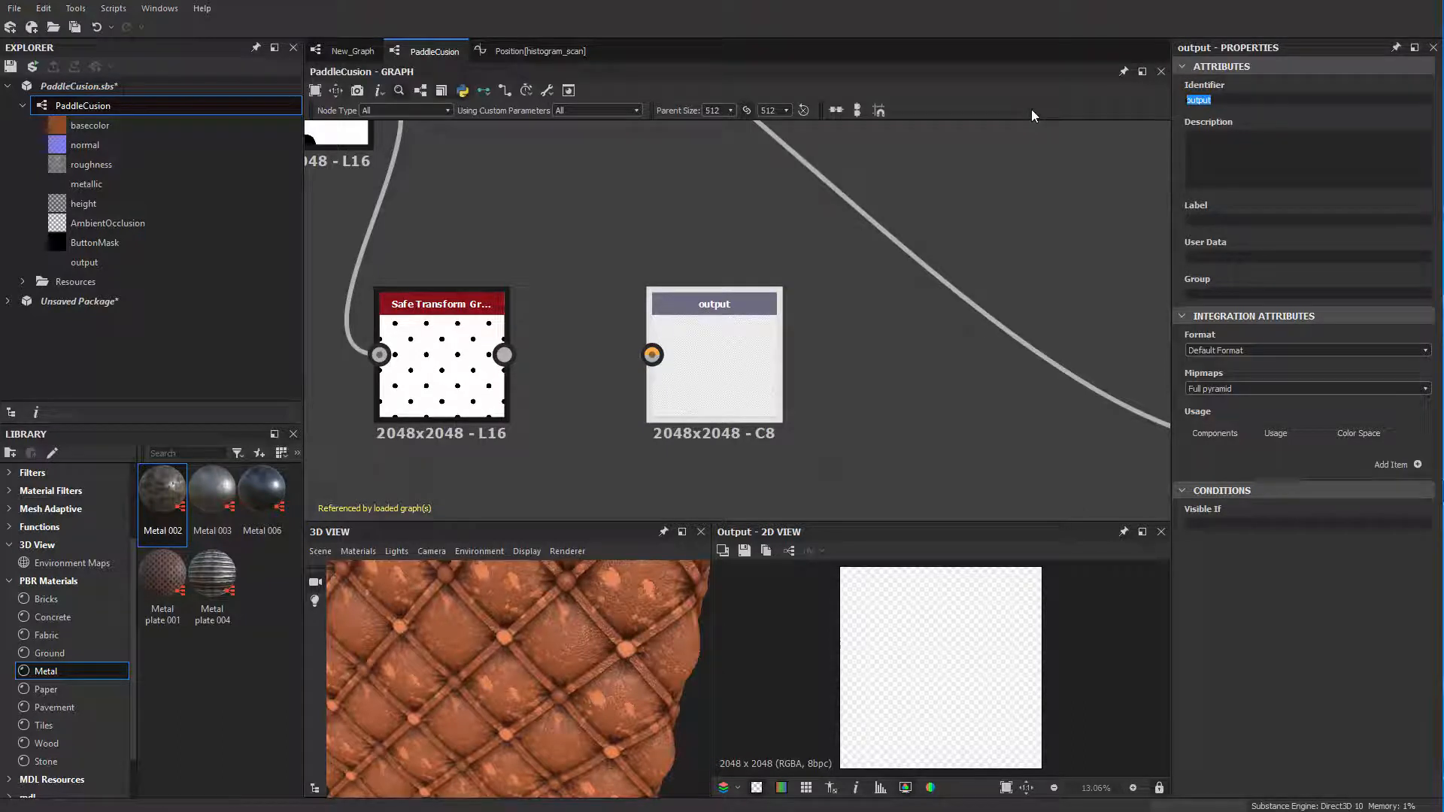
text(buttonAlpha)
key(BackSpace)
key(BackSpace)
text(ha)
Step: Connect the duplicated Safe Transform Grayscale node's output to the buttonAlpha output node
middle_drag(904, 396, 926, 384)
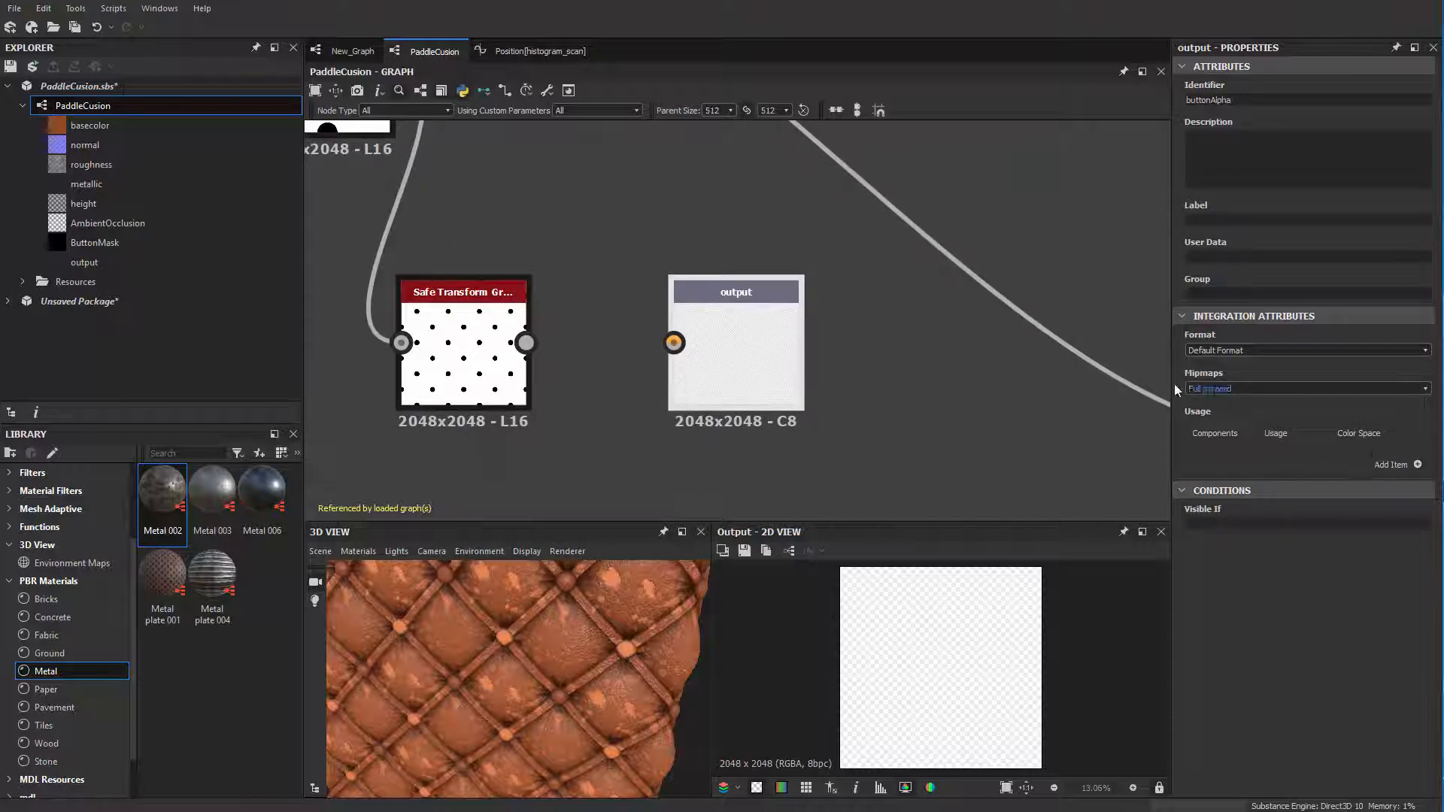
drag(526, 343, 673, 343)
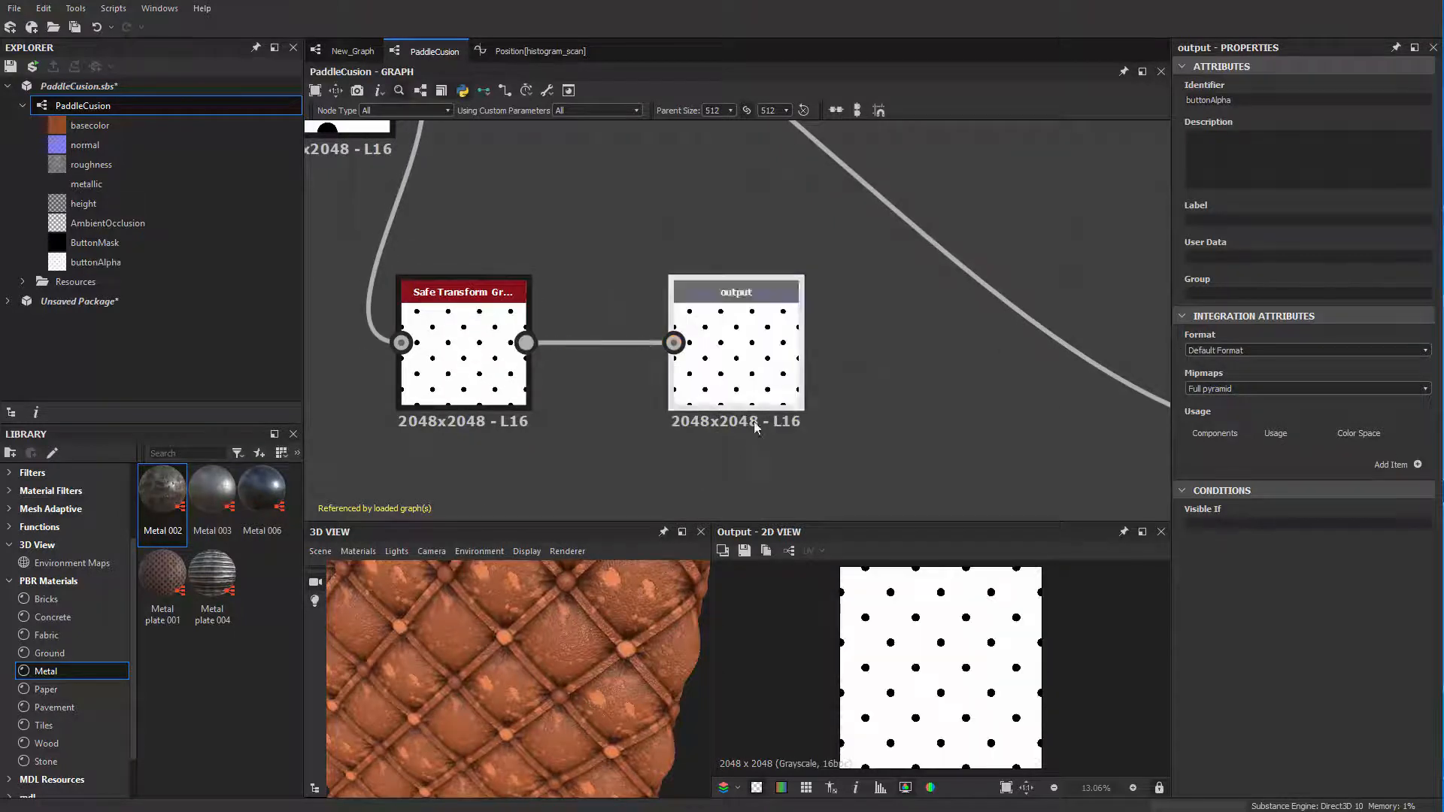
scroll(689, 361, down, 3)
scroll(815, 346, up, 3)
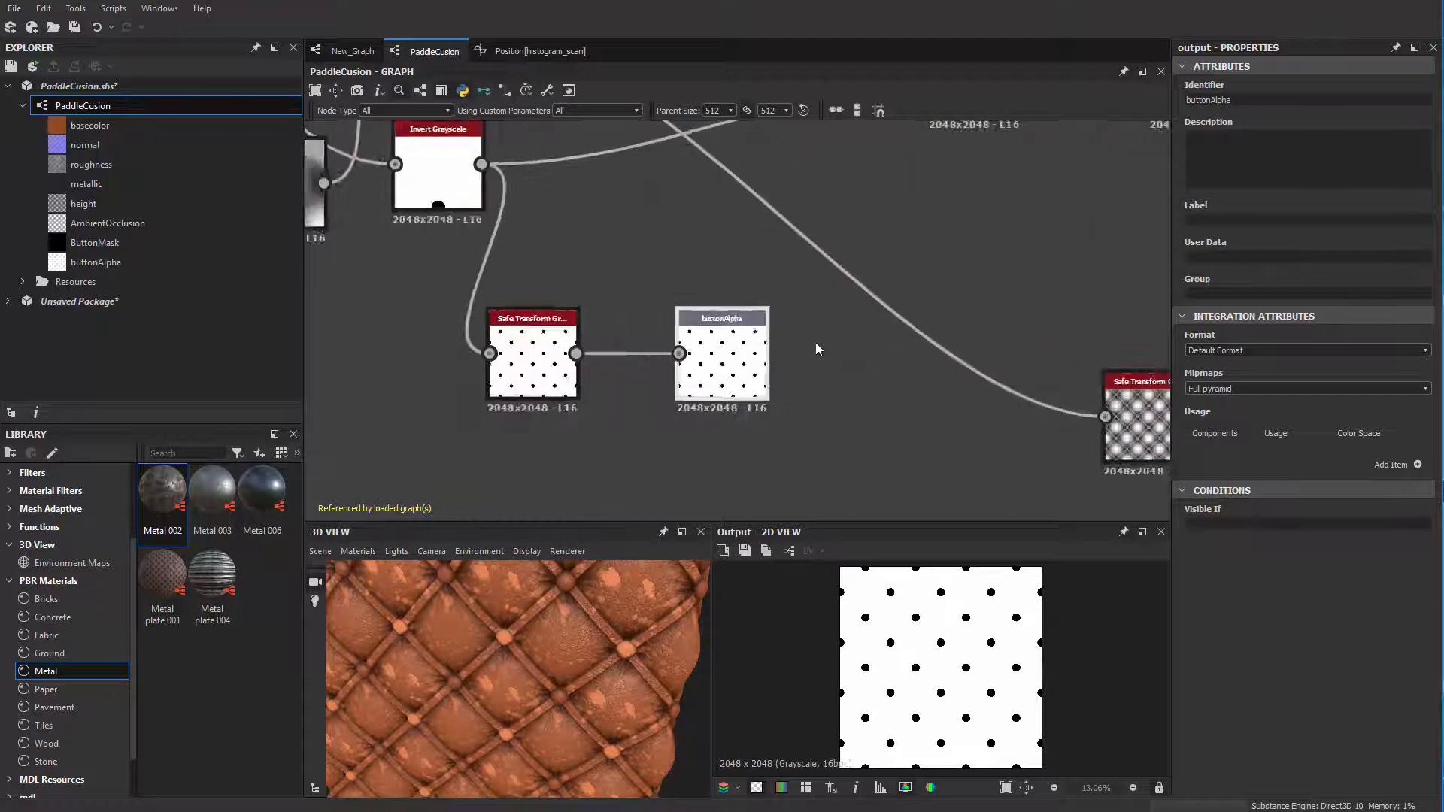
Step: Move the duplicated Safe Transform Grayscale and buttonAlpha output nodes below the base color branch and save the PaddleCusion package
scroll(716, 377, down, 8)
drag(675, 413, 722, 369)
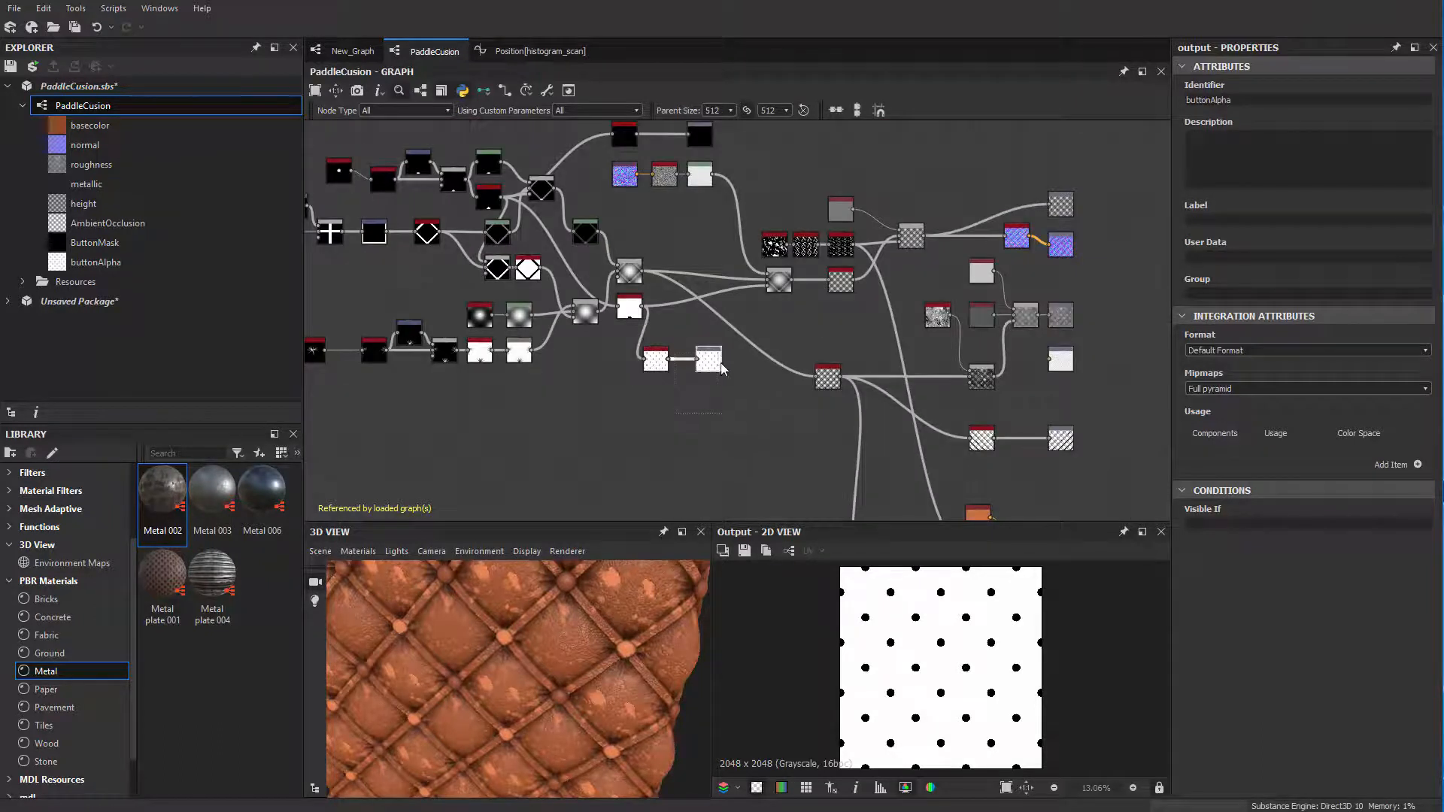
scroll(777, 422, down, 2)
middle_drag(777, 422, 641, 255)
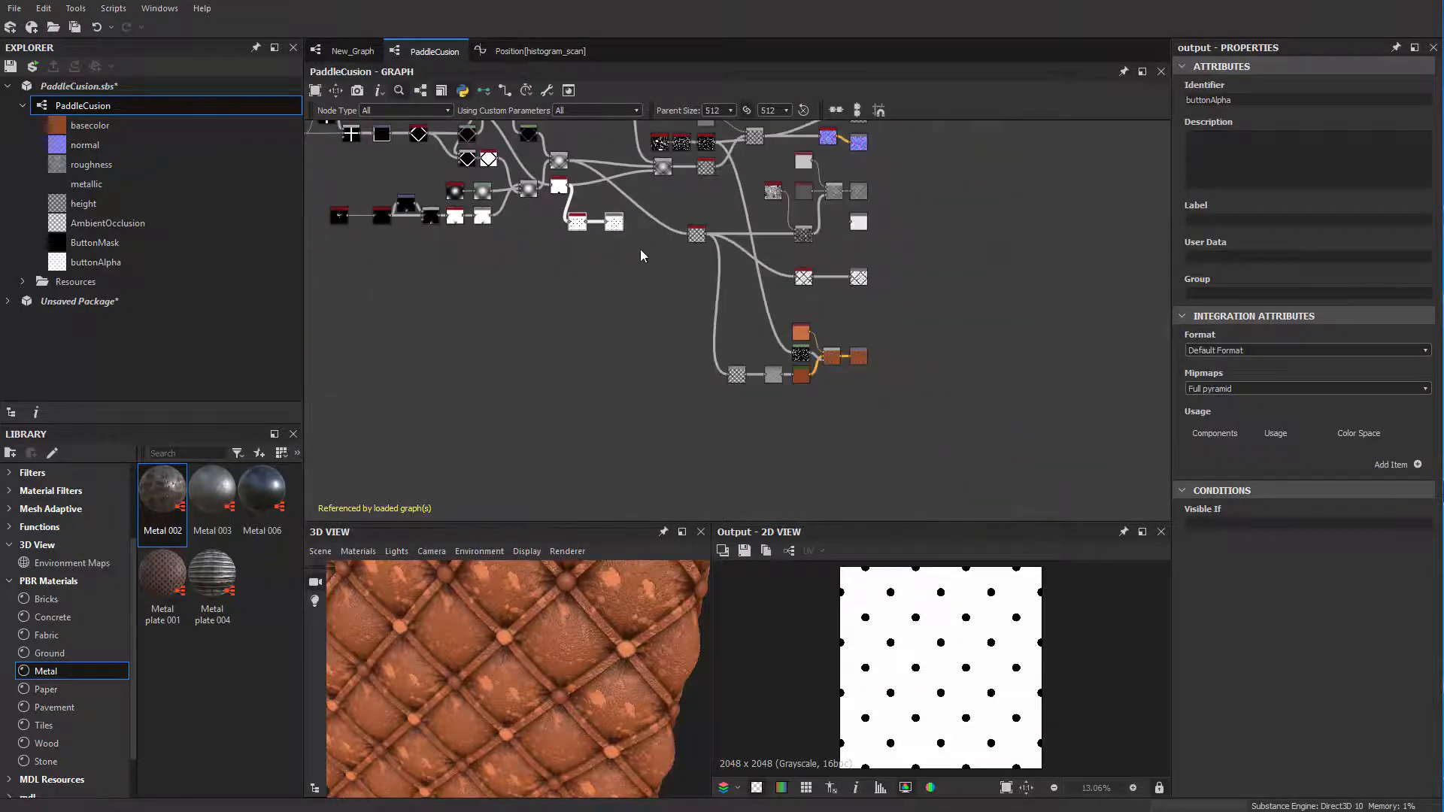
drag(613, 221, 641, 451)
middle_drag(575, 345, 543, 366)
click(98, 86)
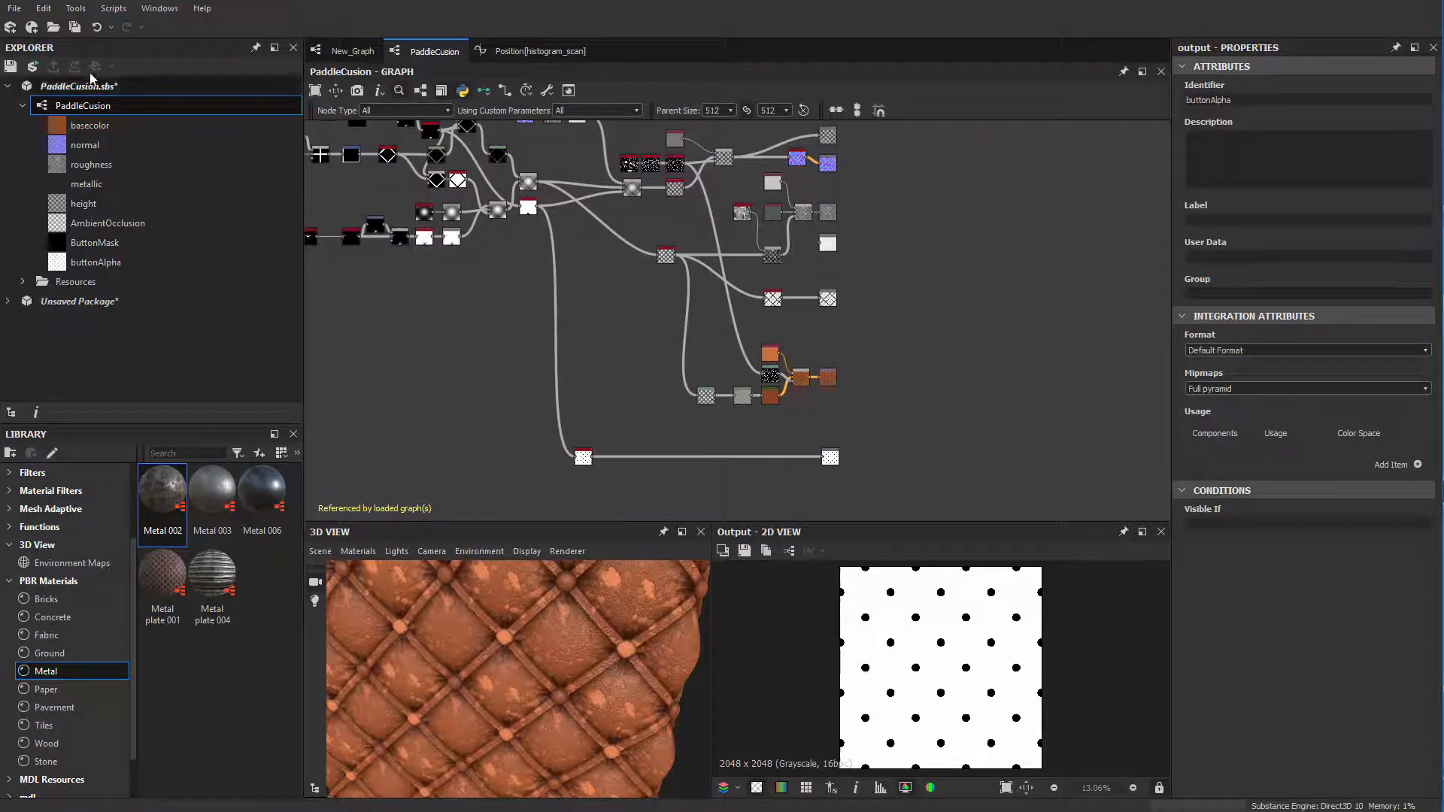
key(ctrl+s)
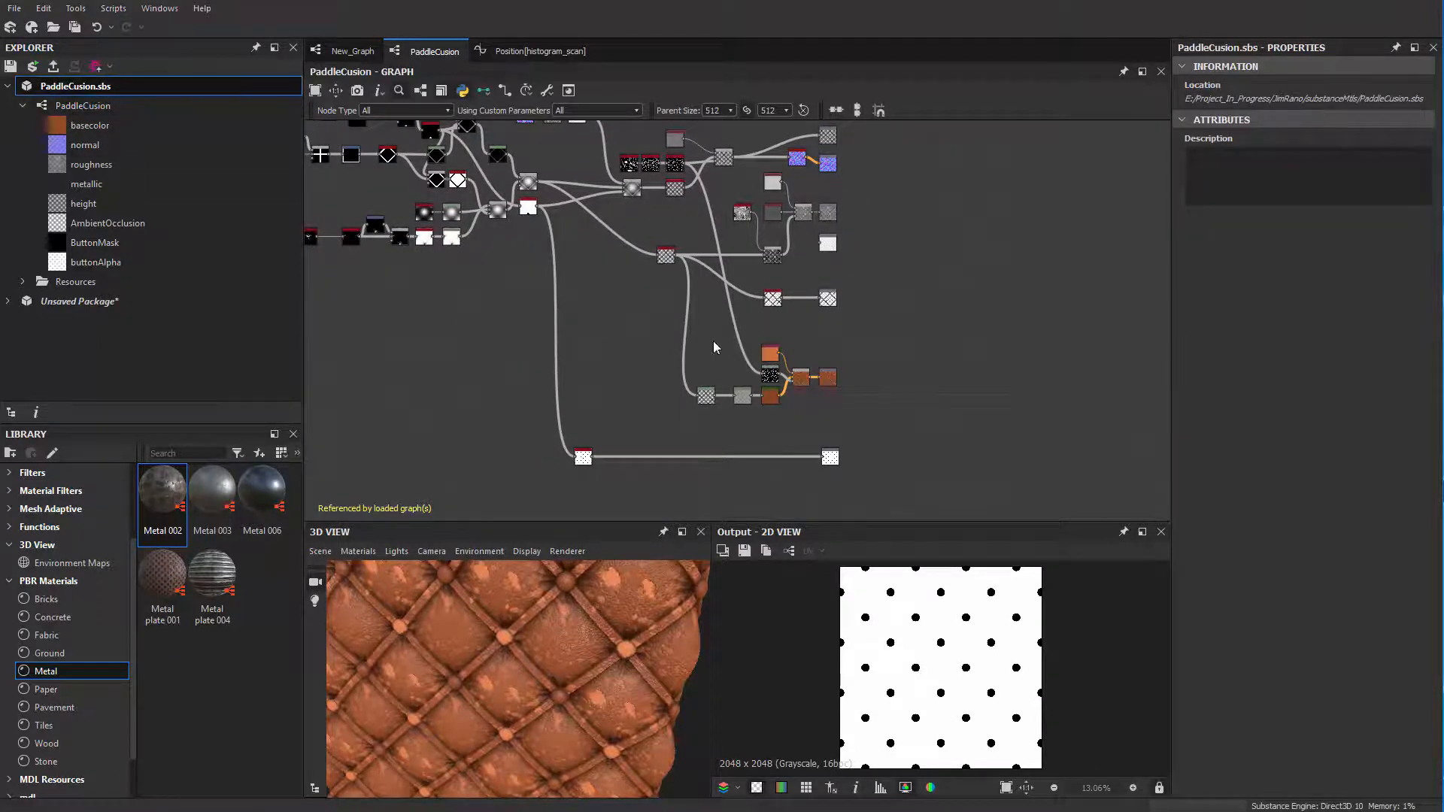
Step: Align the buttonAlpha output node with the column of the graph's other output nodes
scroll(741, 407, up, 2)
middle_drag(741, 408, 737, 313)
scroll(810, 345, up, 3)
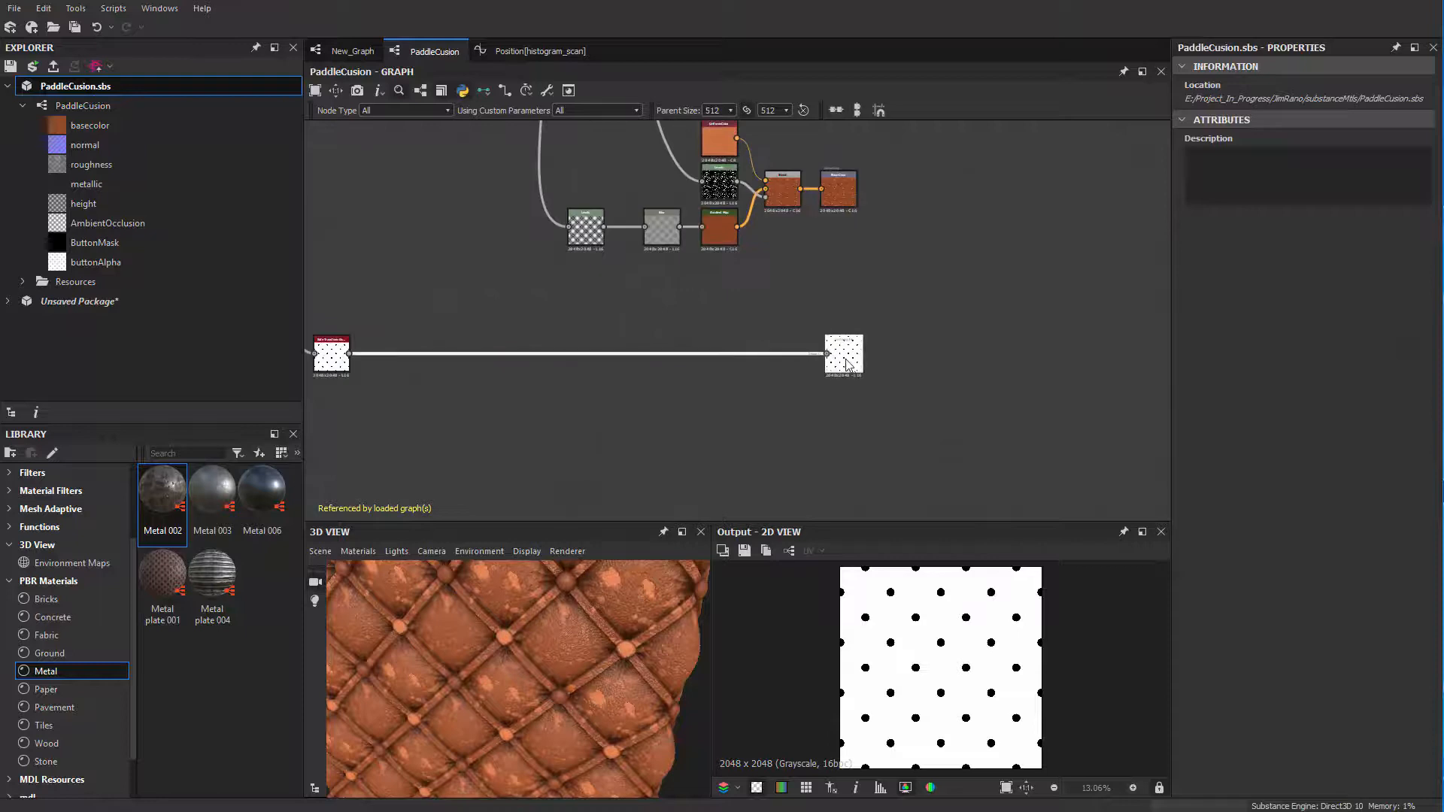
scroll(586, 339, down, 3)
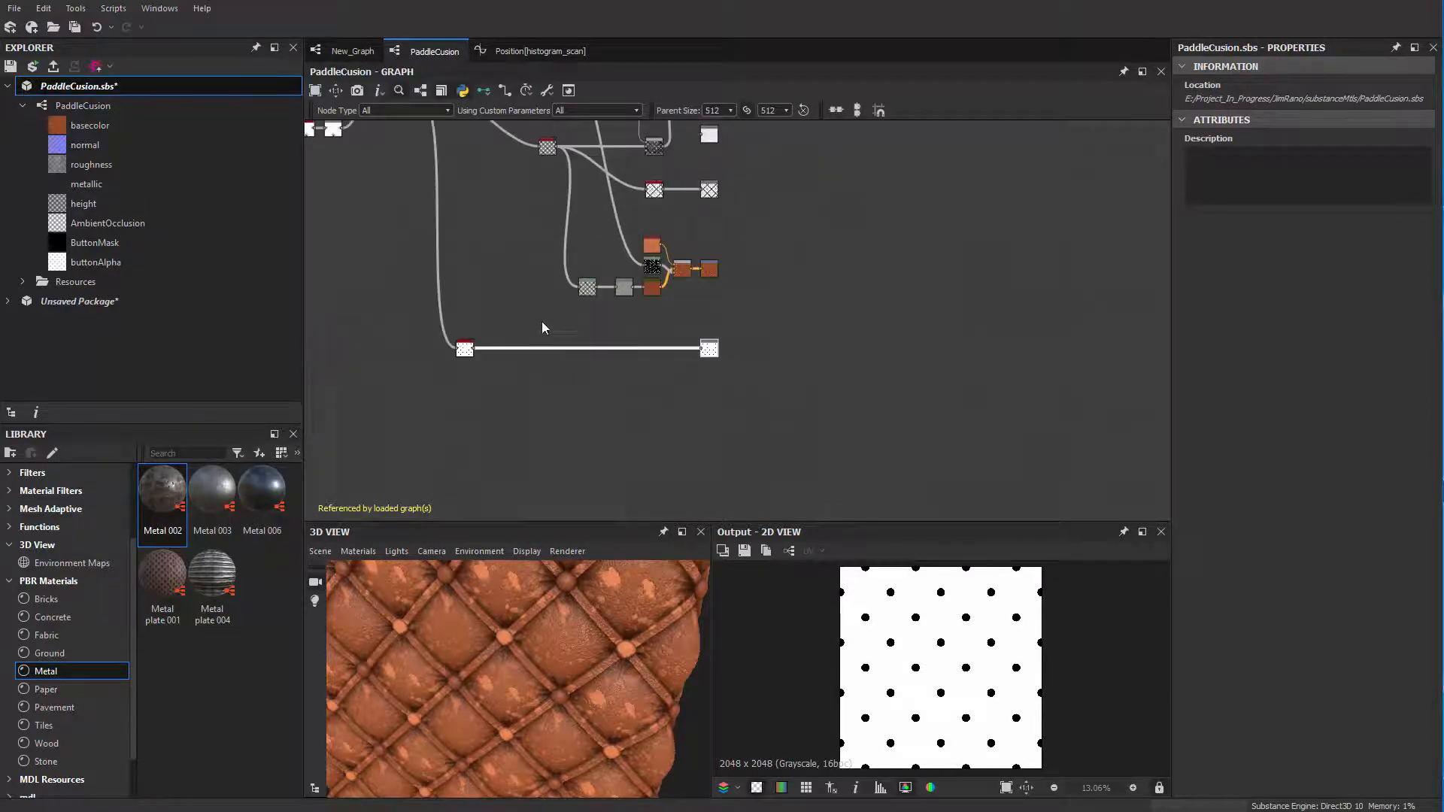
middle_drag(541, 322, 624, 446)
scroll(571, 442, down, 1)
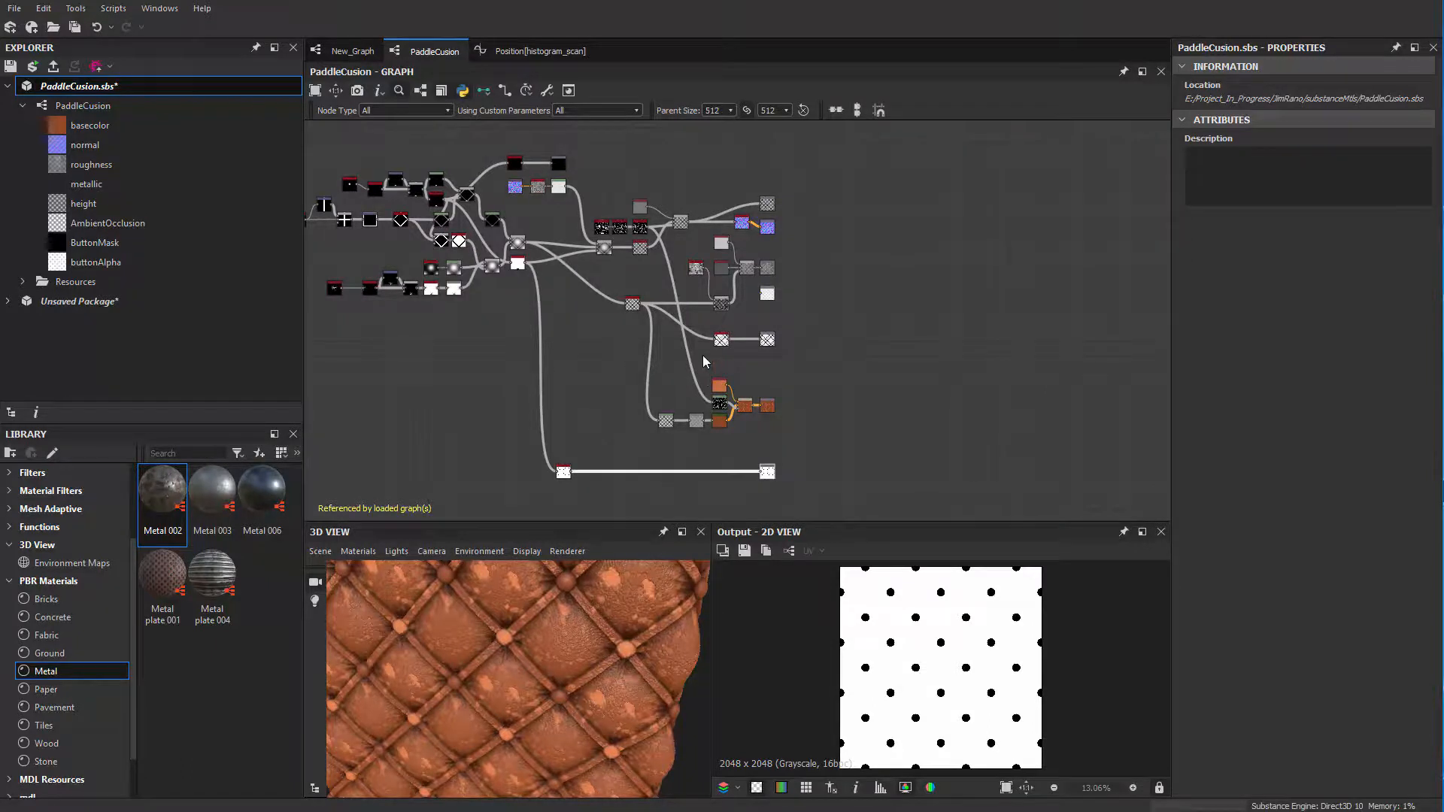
Step: Show the PaddleCusion graph's own properties down to its input parameters
click(955, 360)
click(1155, 408)
scroll(1282, 770, down, 5)
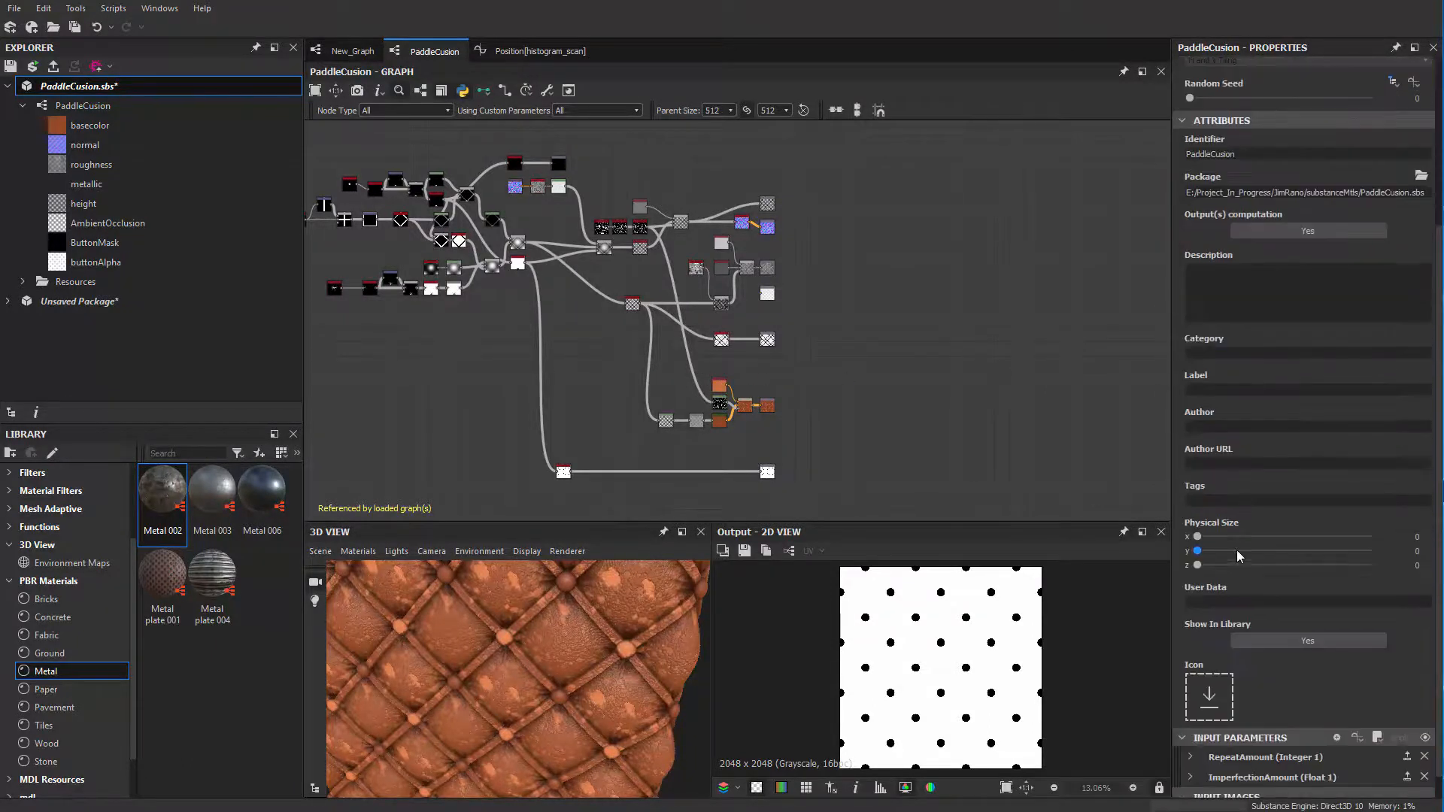